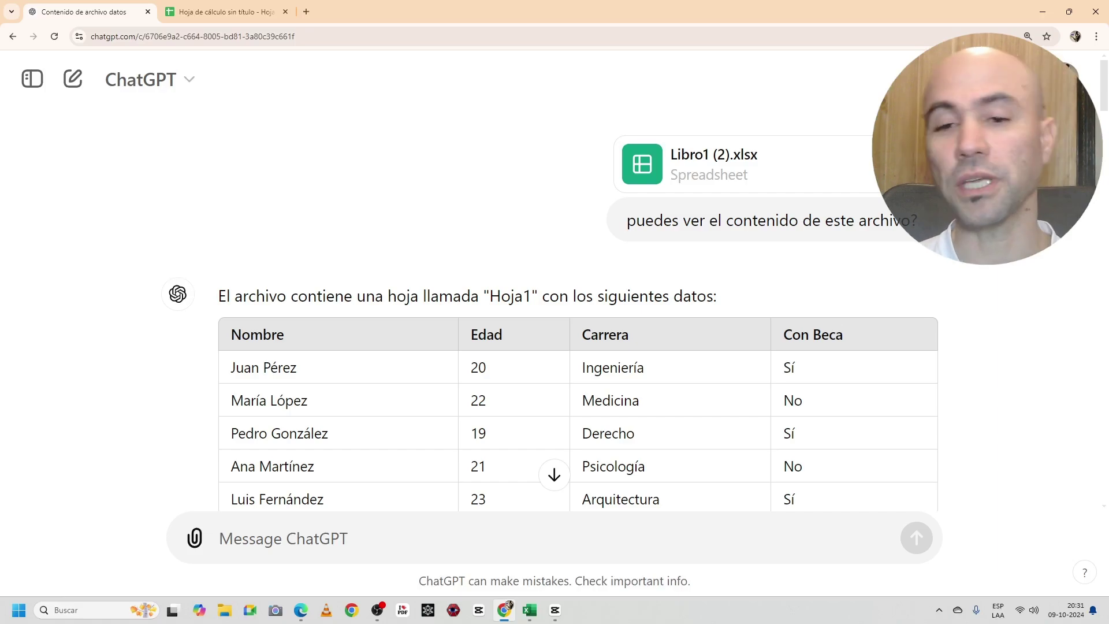
Step: Highlight the request for an engineering-count formula and switch to the Libro1 (2) workbook
scroll(578, 278, "down", 2)
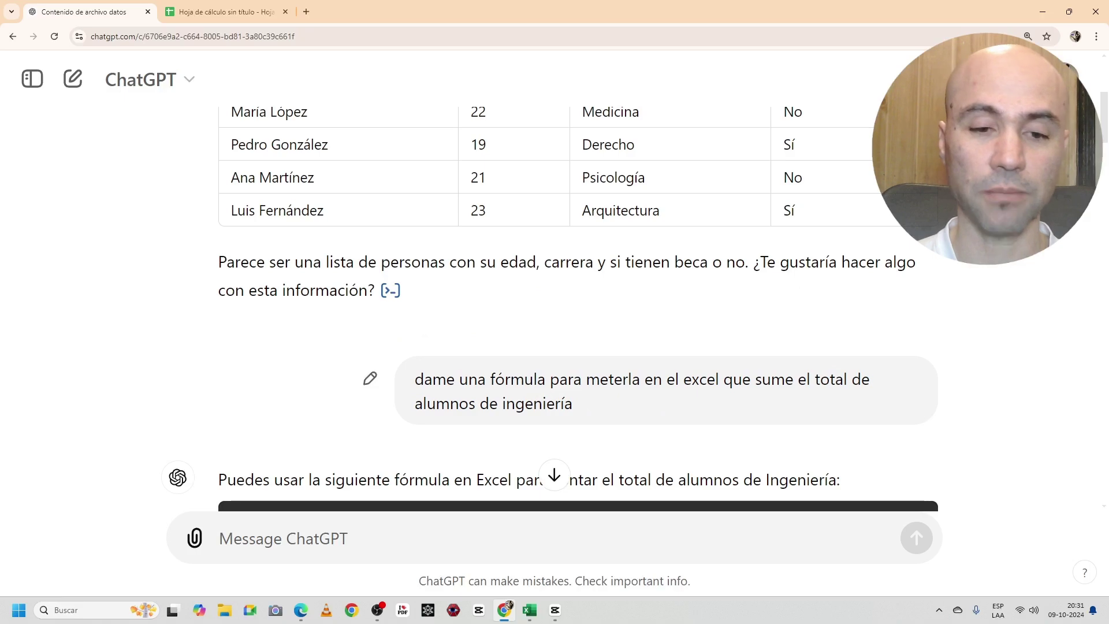
mouse_move(424, 380)
left_mouse_down()
mouse_move(600, 380)
mouse_move(572, 404)
left_mouse_up()
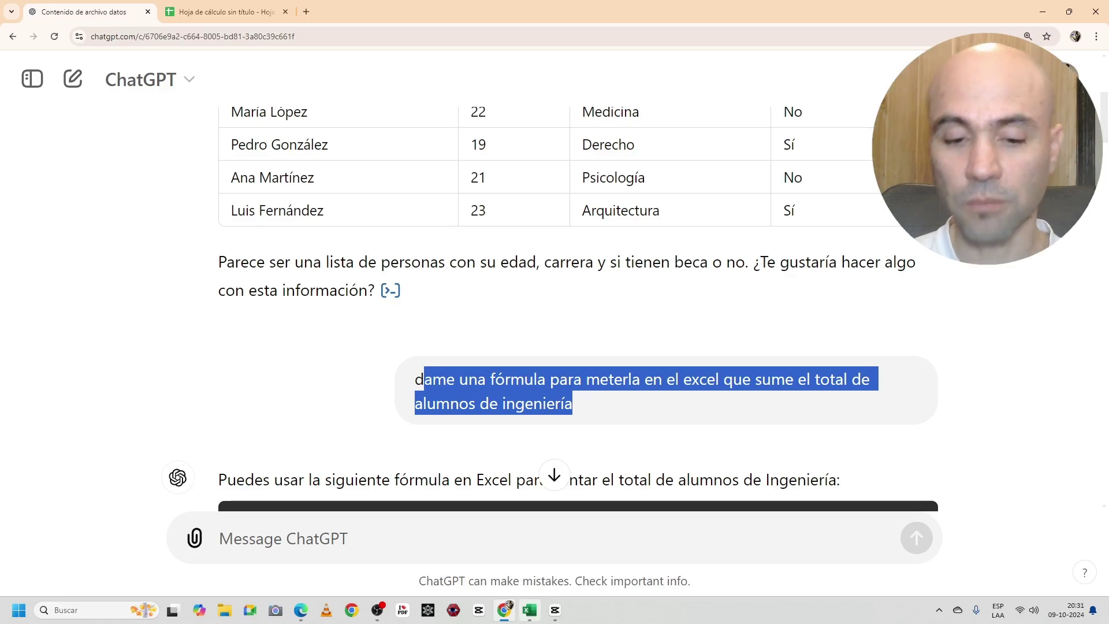
left_click(529, 611)
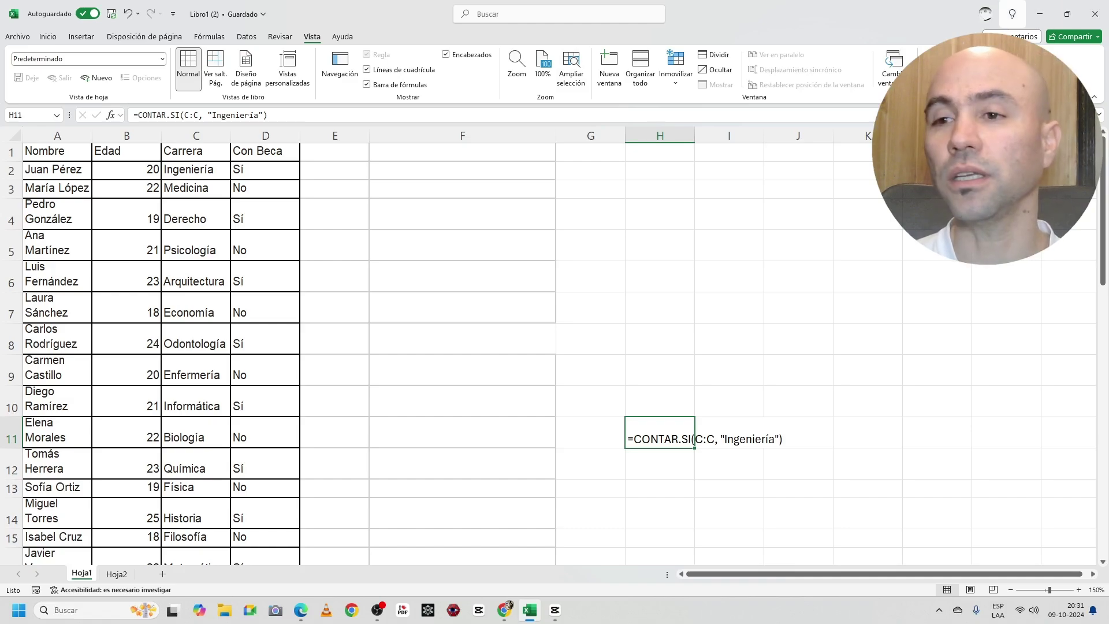
Step: Back in ChatGPT, select the suggested =CONTAR.SI(C:C, "Ingeniería") formula
key("alt+Tab")
scroll(424, 379, "down", 2)
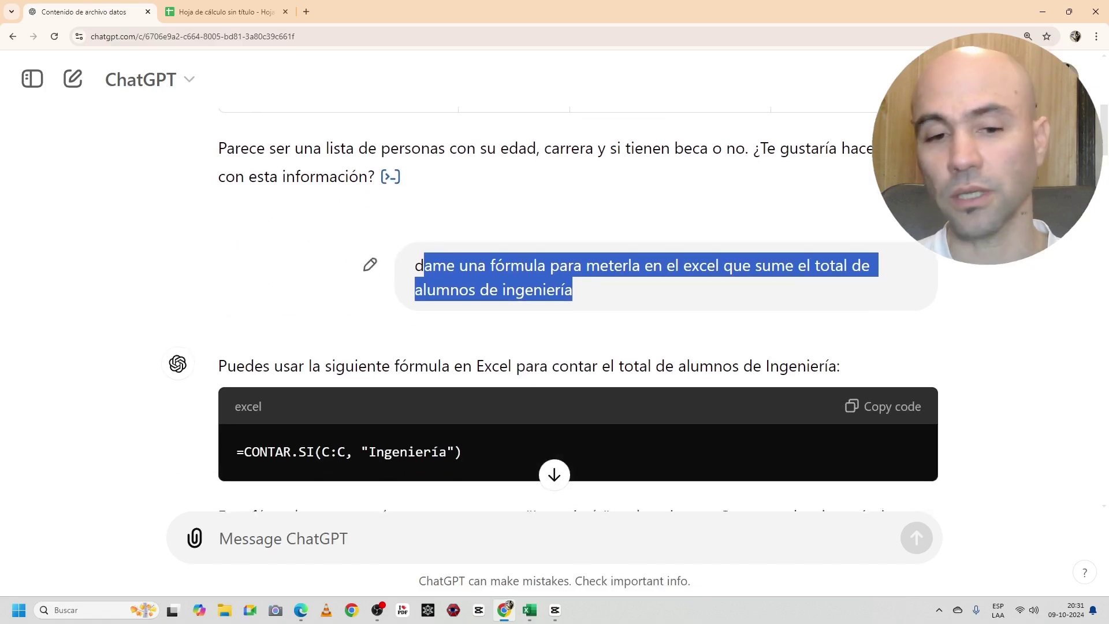
scroll(424, 264, "down", 1)
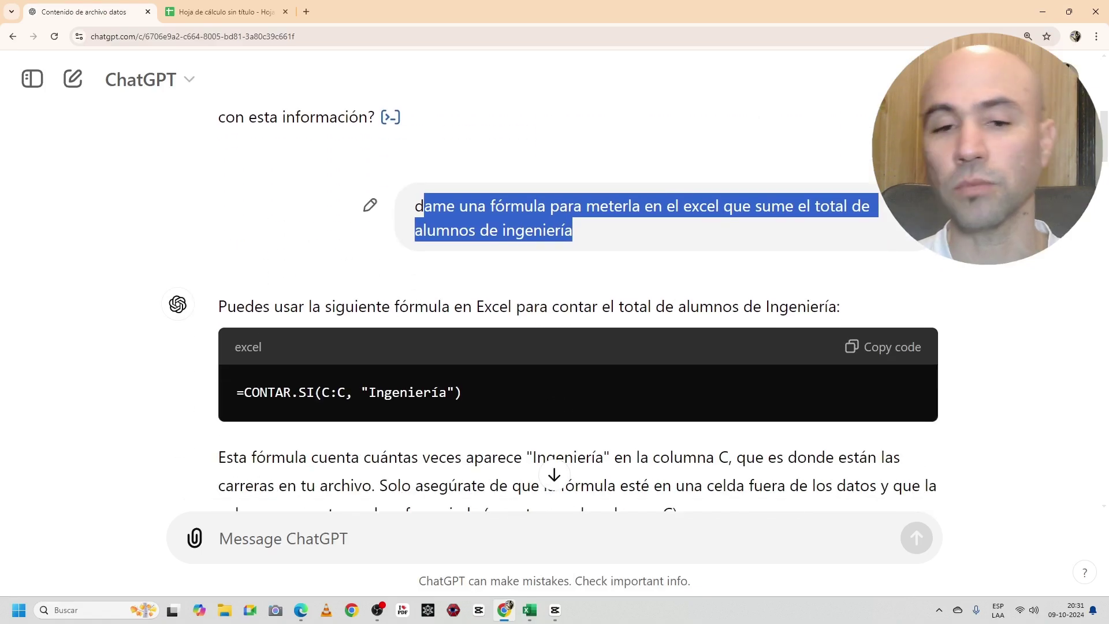
scroll(424, 264, "down", 1)
scroll(424, 265, "down", 1)
left_click_drag(462, 277, 237, 277)
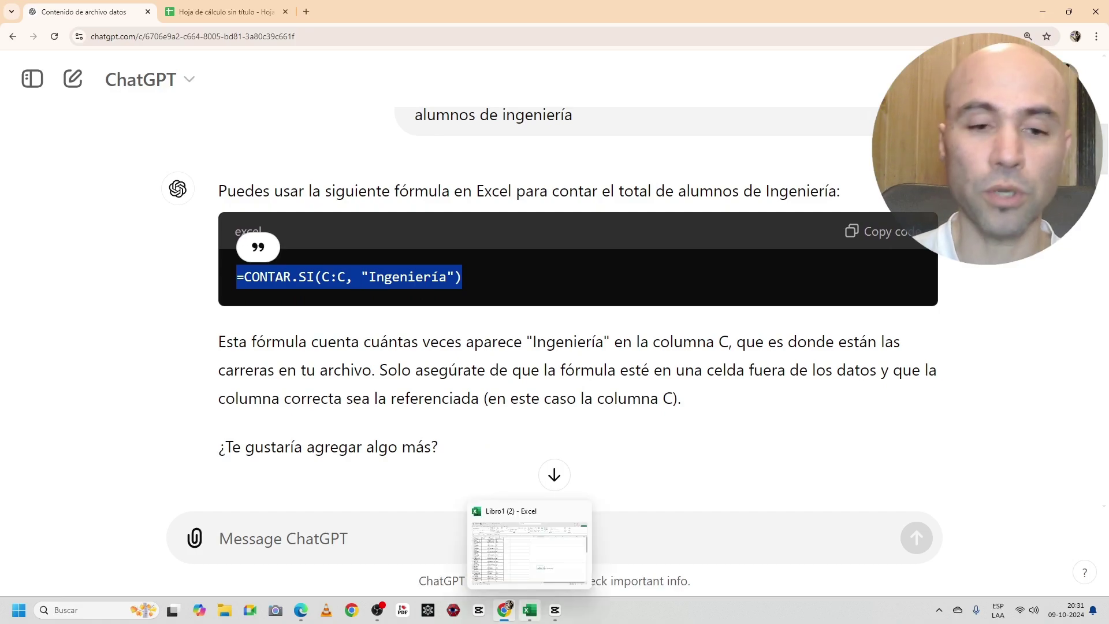
Step: Compare it with the formula in H11 of Libro1 (2), then return to ChatGPT
left_click(529, 609)
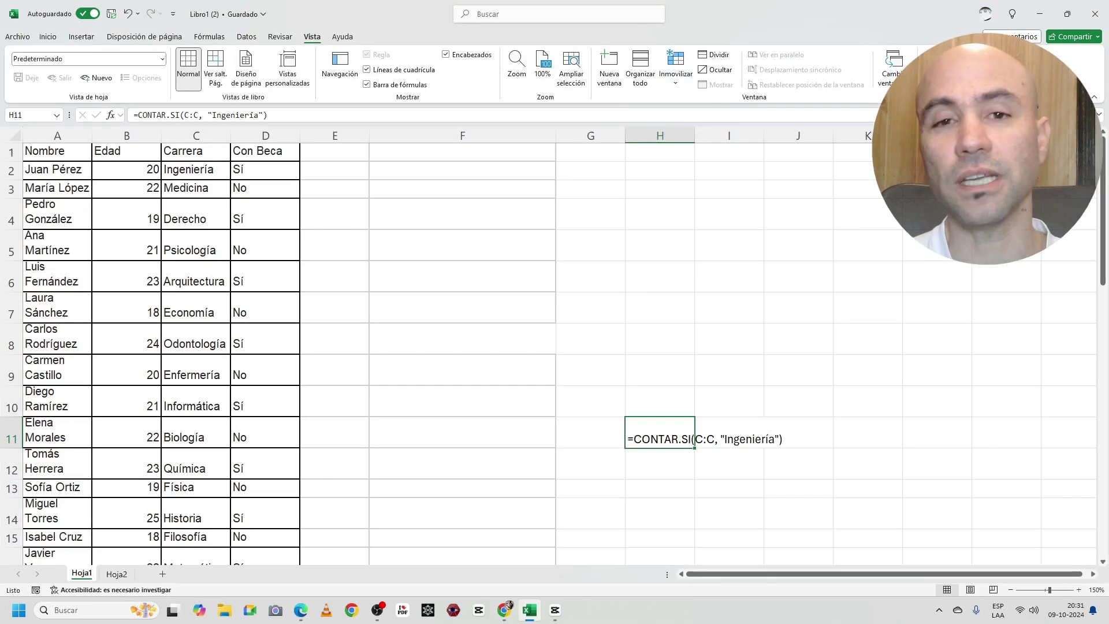
scroll(404, 347, "down", 2)
scroll(404, 347, "up", 2)
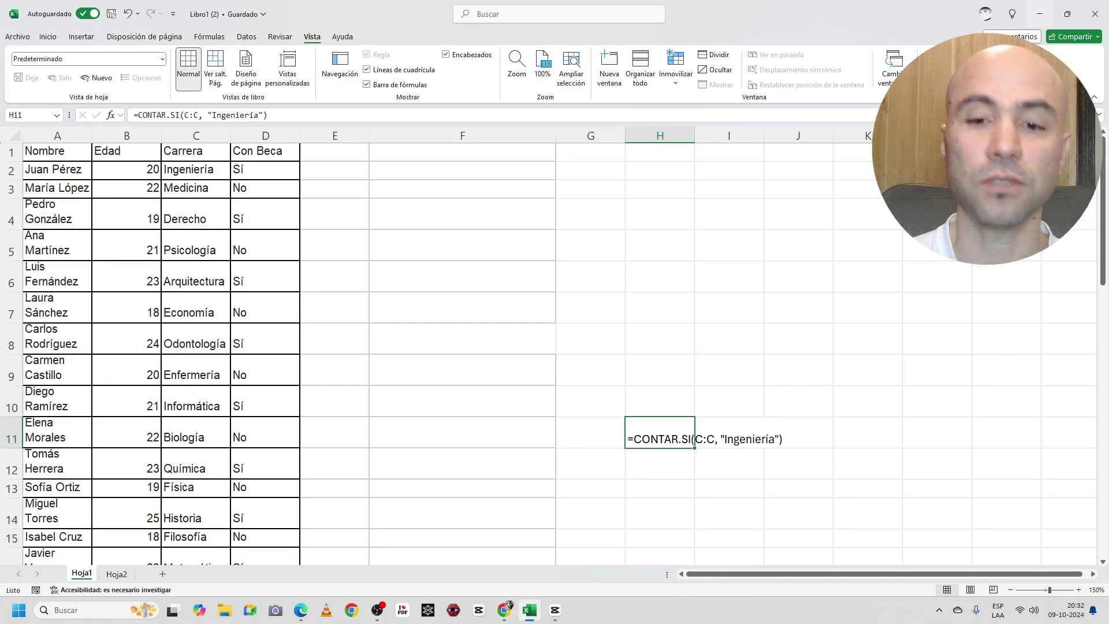
left_click(1038, 15)
scroll(578, 306, "down", 4)
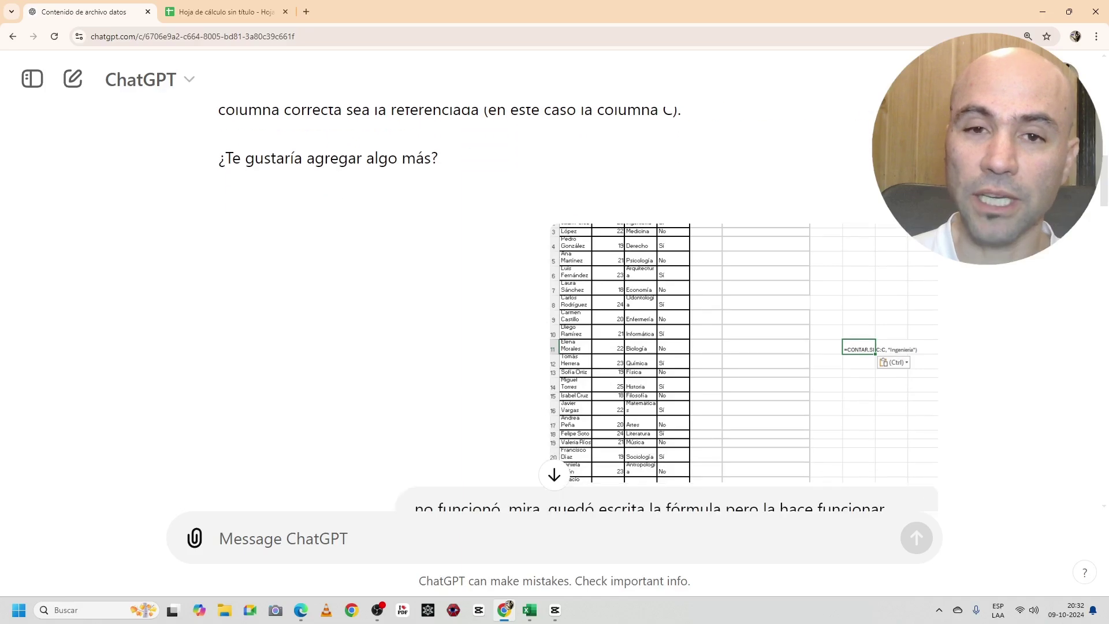
scroll(578, 306, "down", 1)
scroll(577, 306, "down", 1)
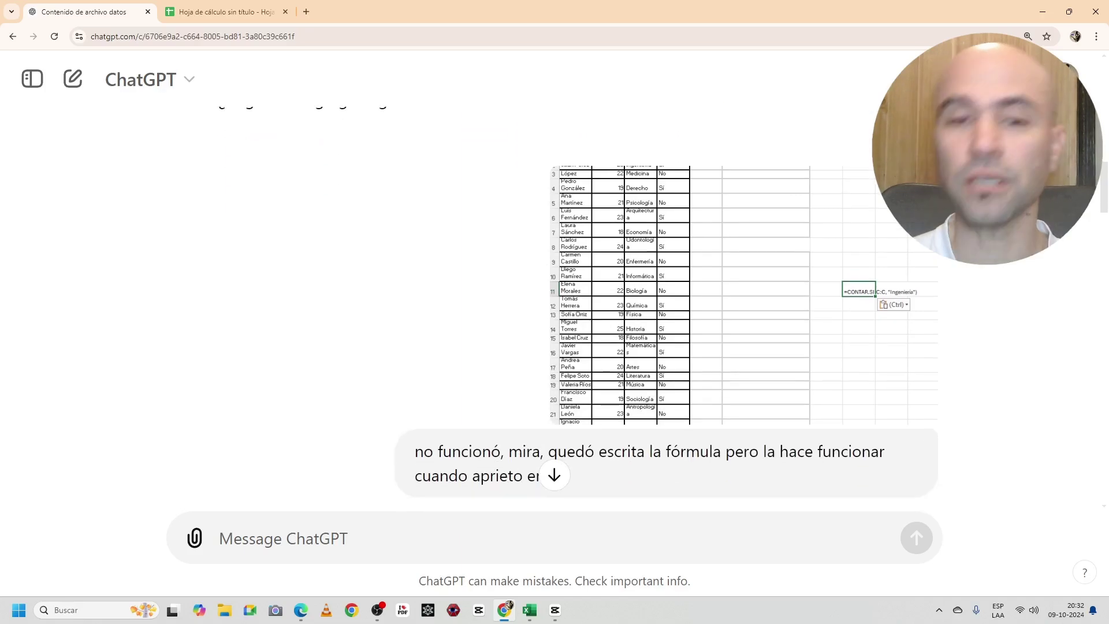
scroll(578, 306, "down", 1)
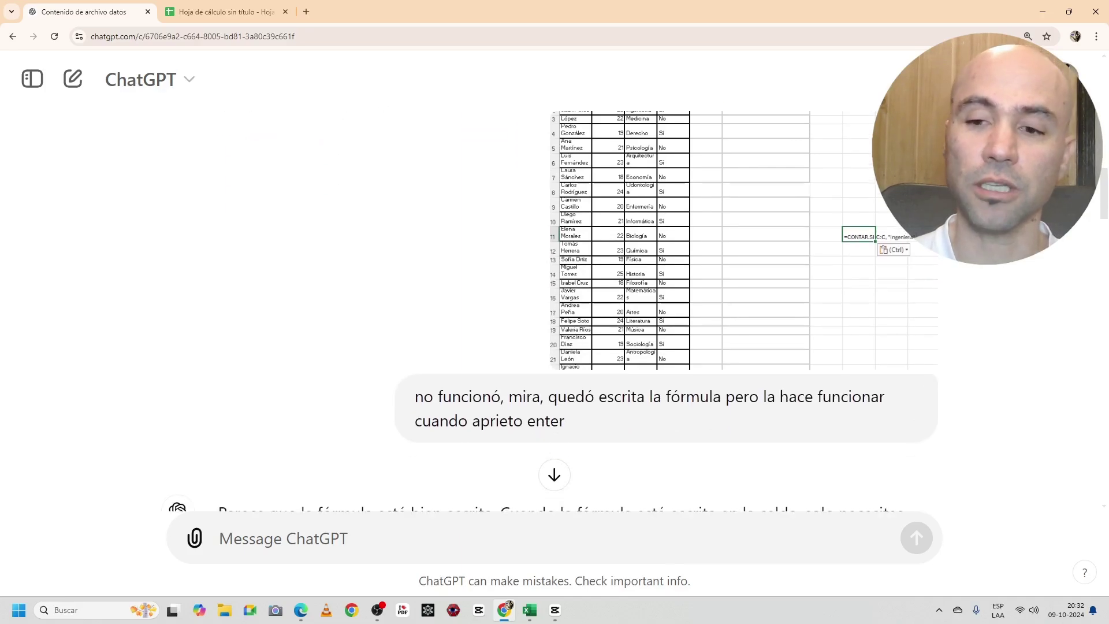
scroll(578, 306, "down", 1)
scroll(578, 307, "down", 1)
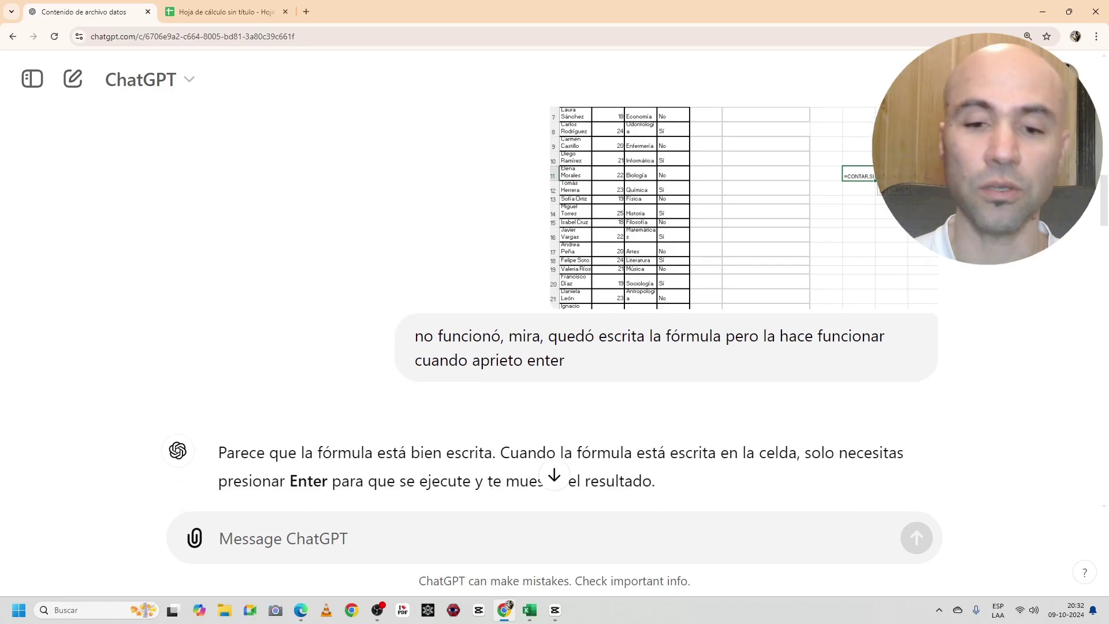
scroll(578, 305, "down", 1)
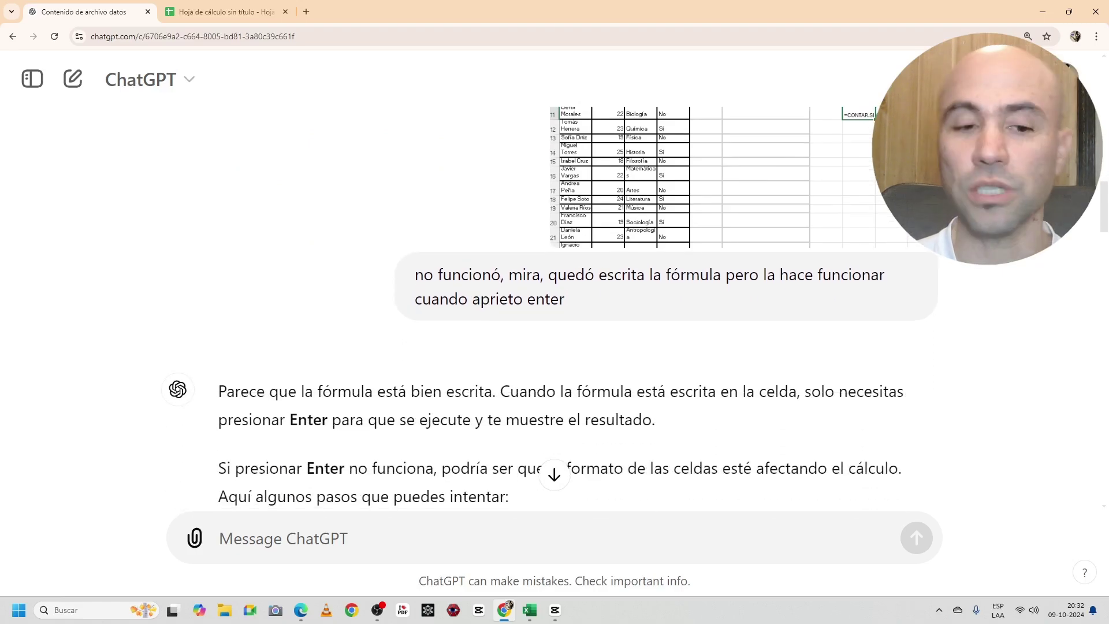
scroll(578, 305, "down", 2)
scroll(578, 306, "down", 1)
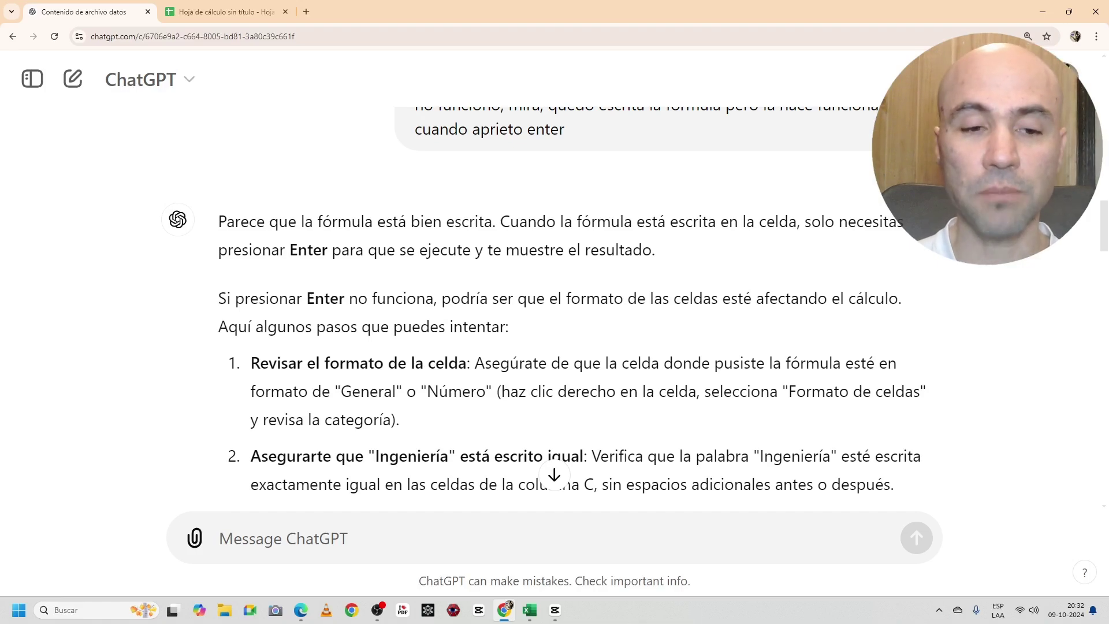
scroll(552, 479, "down", 1)
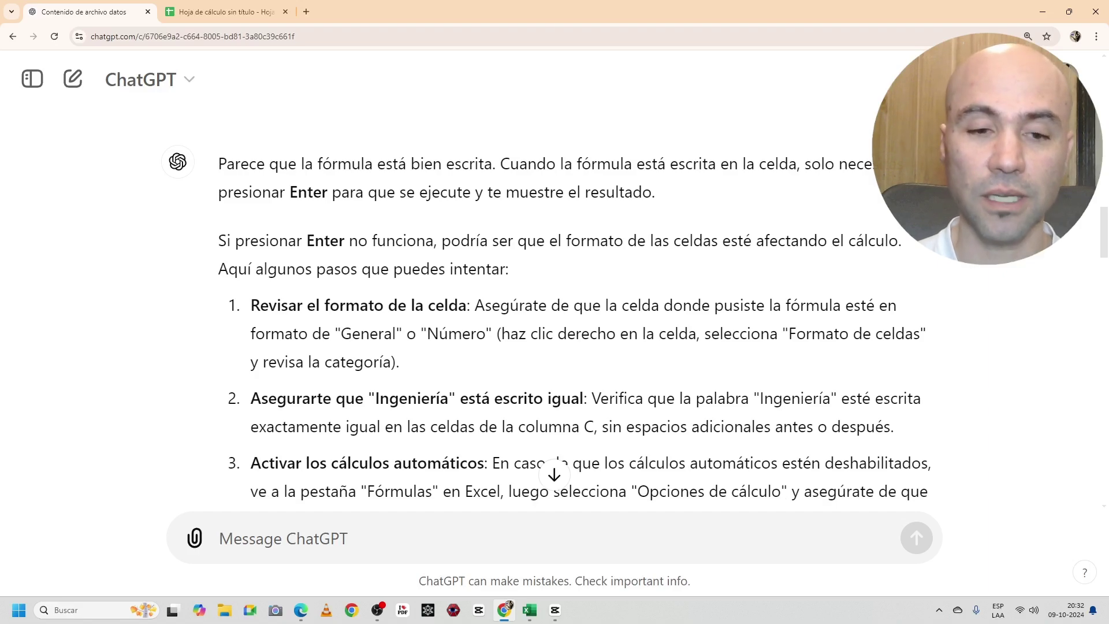
scroll(550, 463, "down", 1)
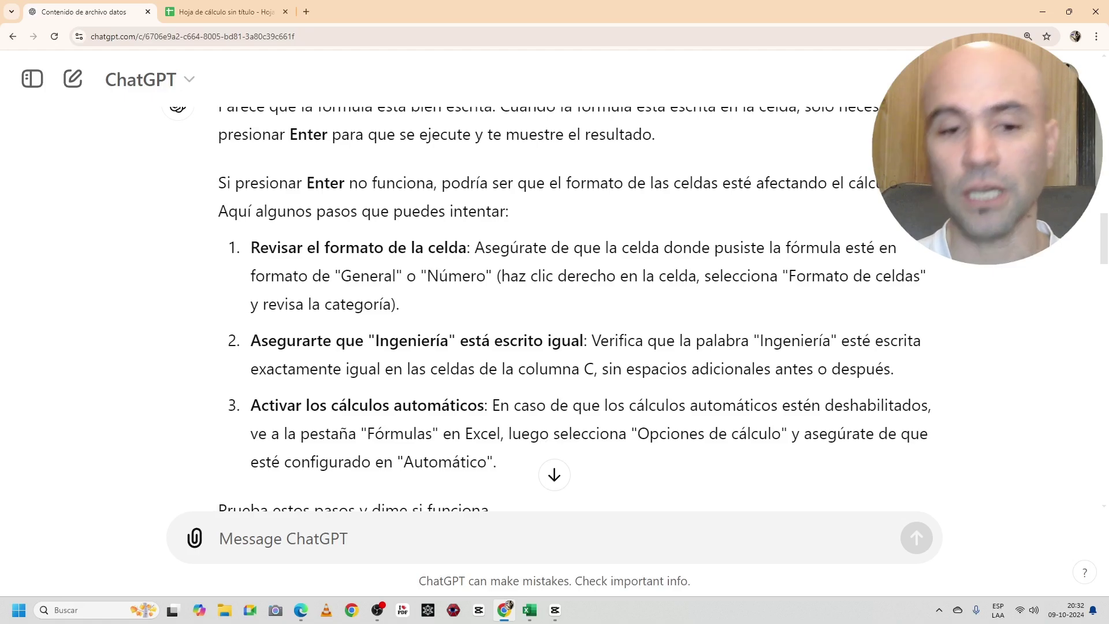
left_click_drag(251, 247, 475, 247)
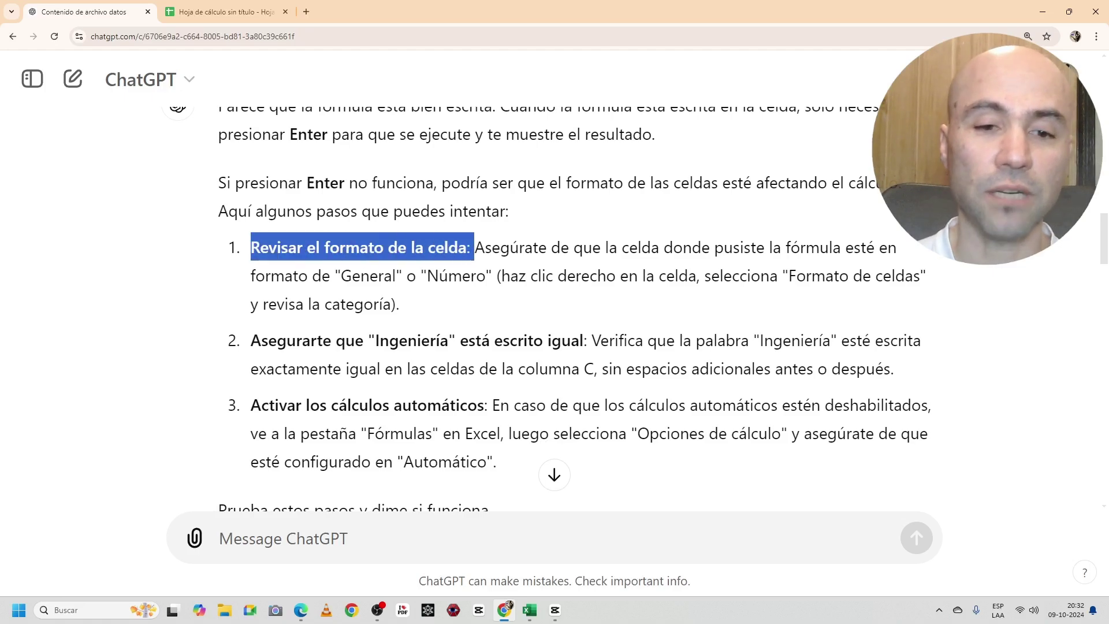
left_click(475, 247)
scroll(554, 289, "down", 1)
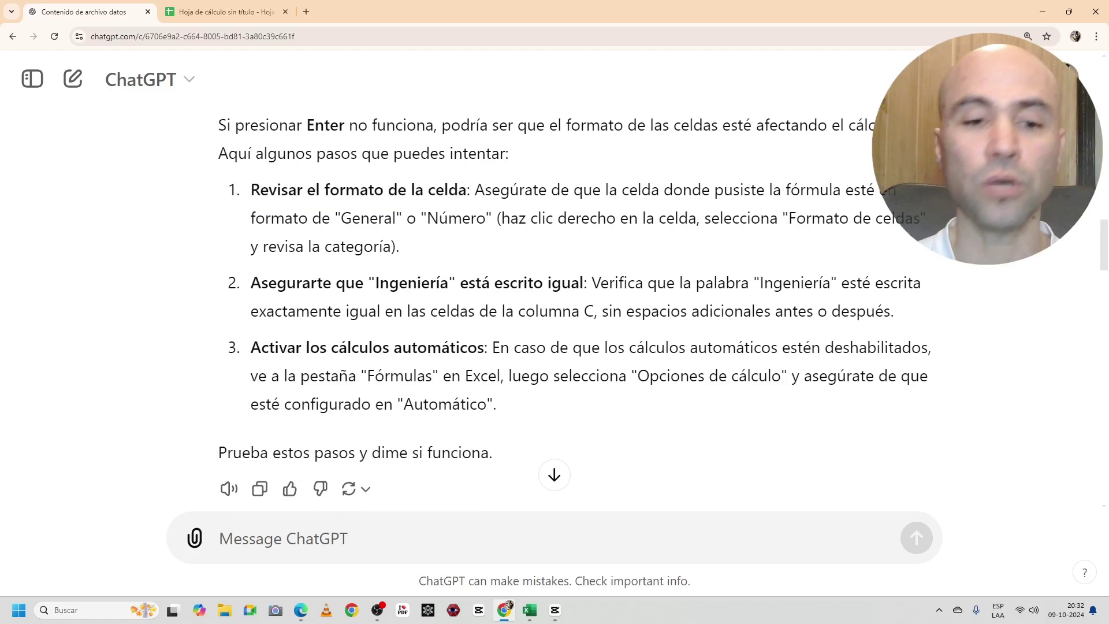
left_click_drag(310, 282, 461, 283)
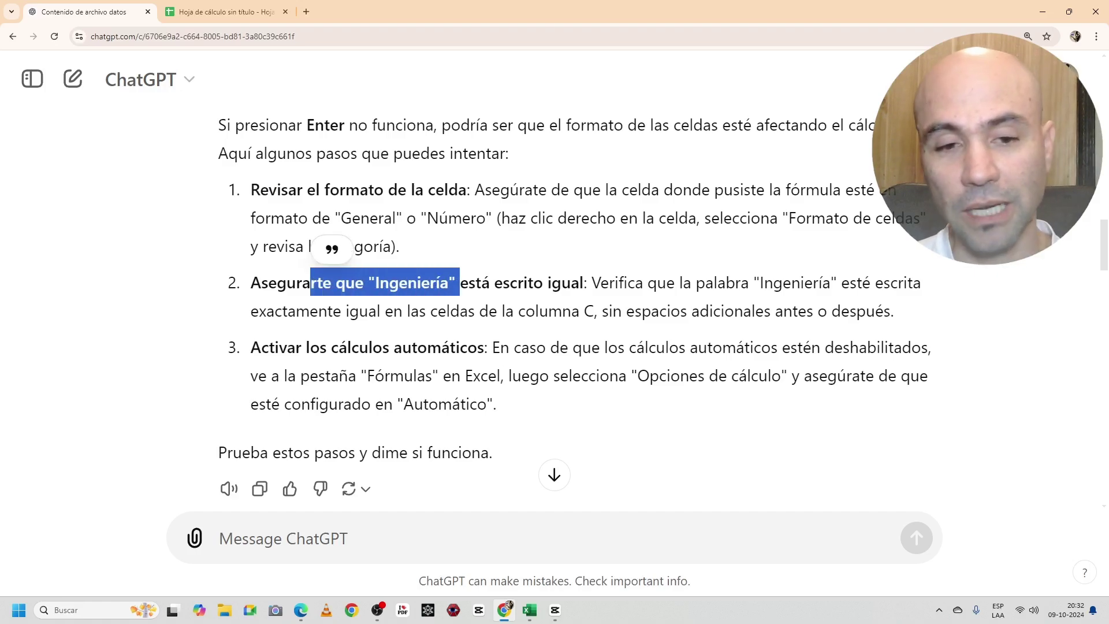
left_click(460, 282)
left_click_drag(376, 283, 448, 283)
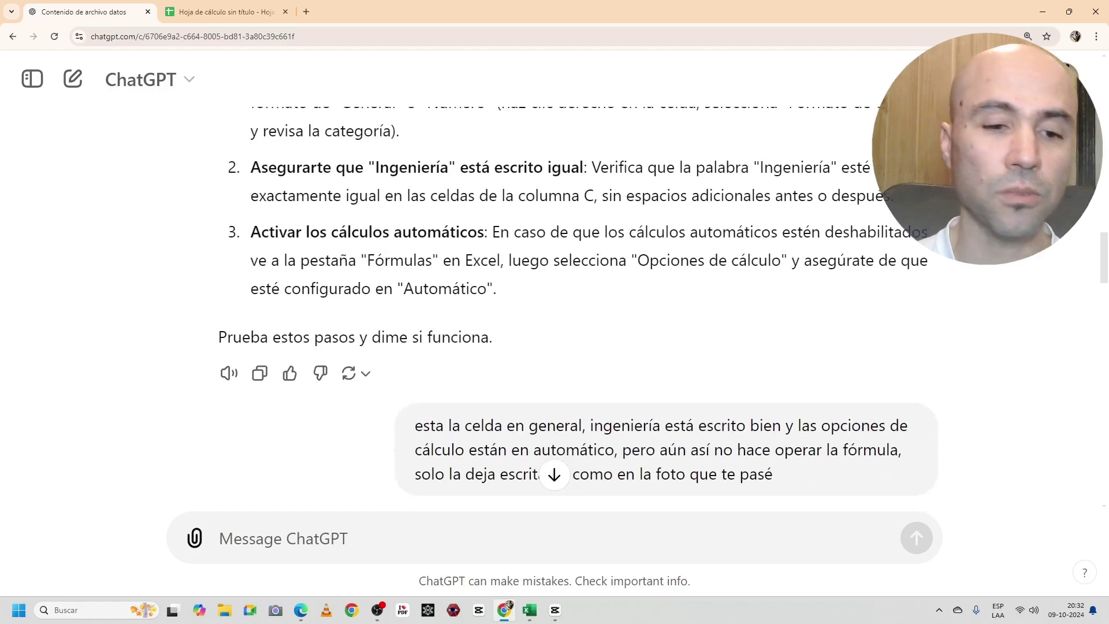
left_click_drag(489, 231, 296, 231)
left_click(318, 192)
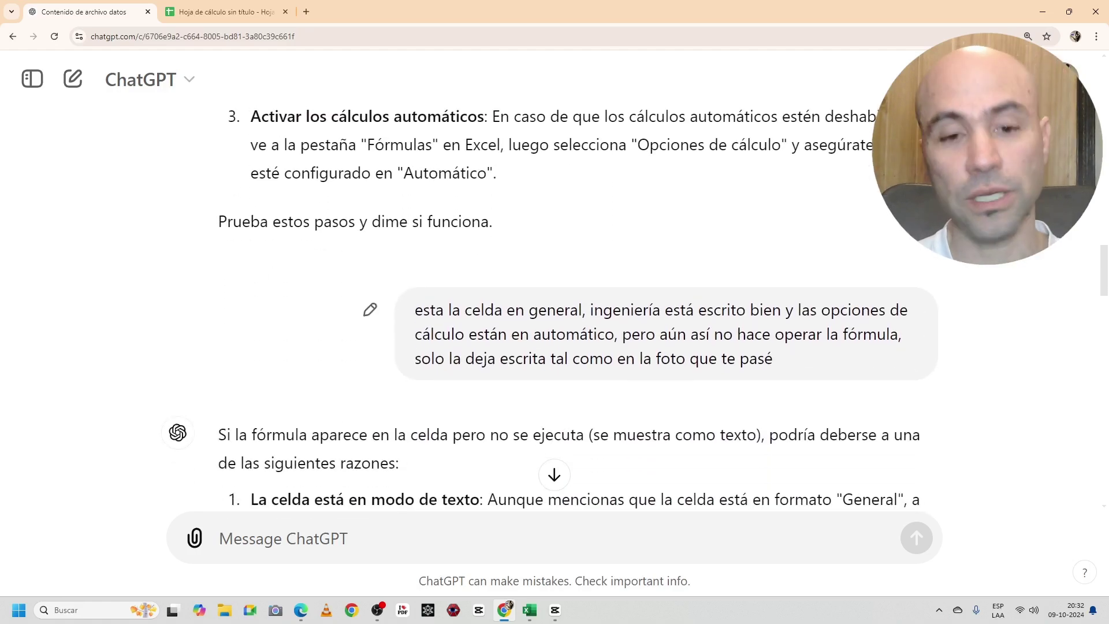
mouse_move(415, 310)
left_mouse_down()
mouse_move(774, 333)
mouse_move(773, 359)
left_mouse_up()
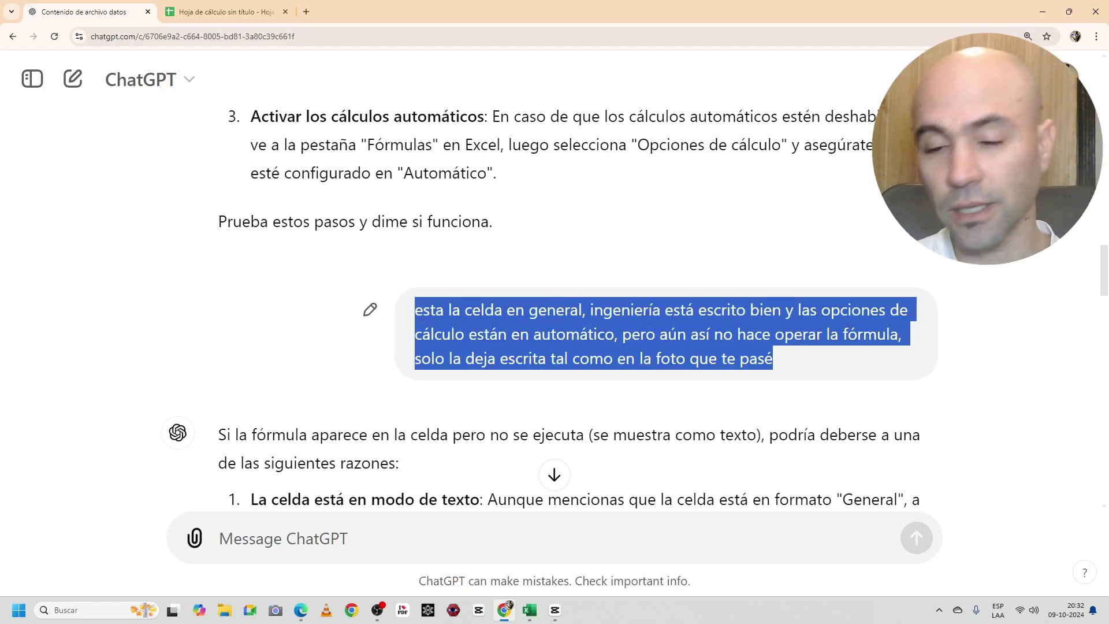
scroll(635, 346, "down", 3)
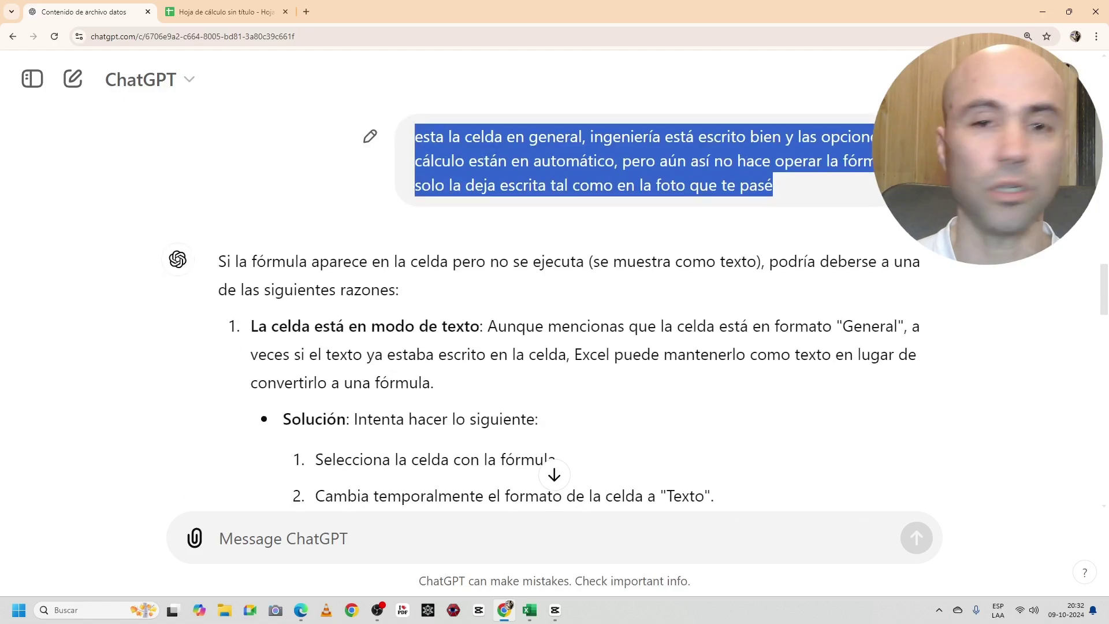
scroll(635, 347, "down", 1)
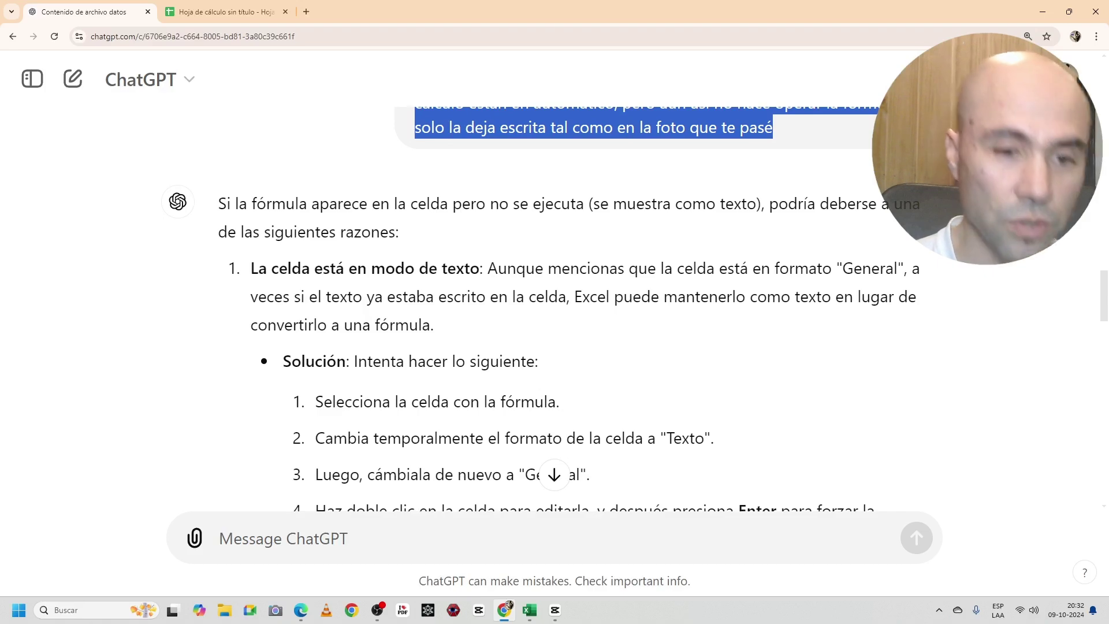
scroll(635, 347, "down", 2)
scroll(555, 289, "down", 2)
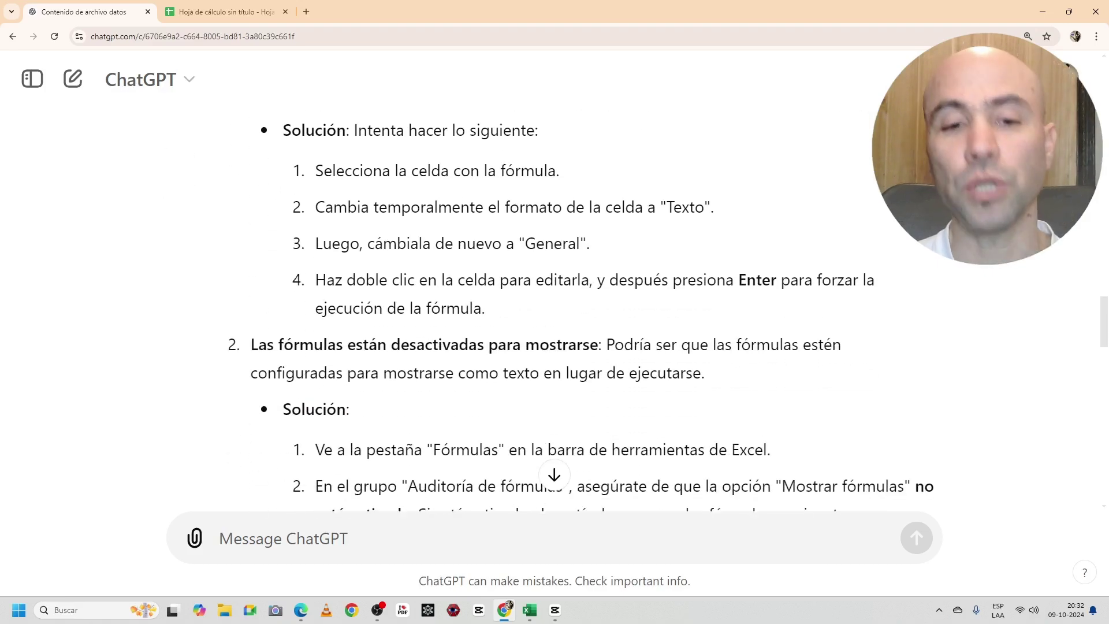
scroll(555, 288, "down", 4)
scroll(555, 289, "down", 1)
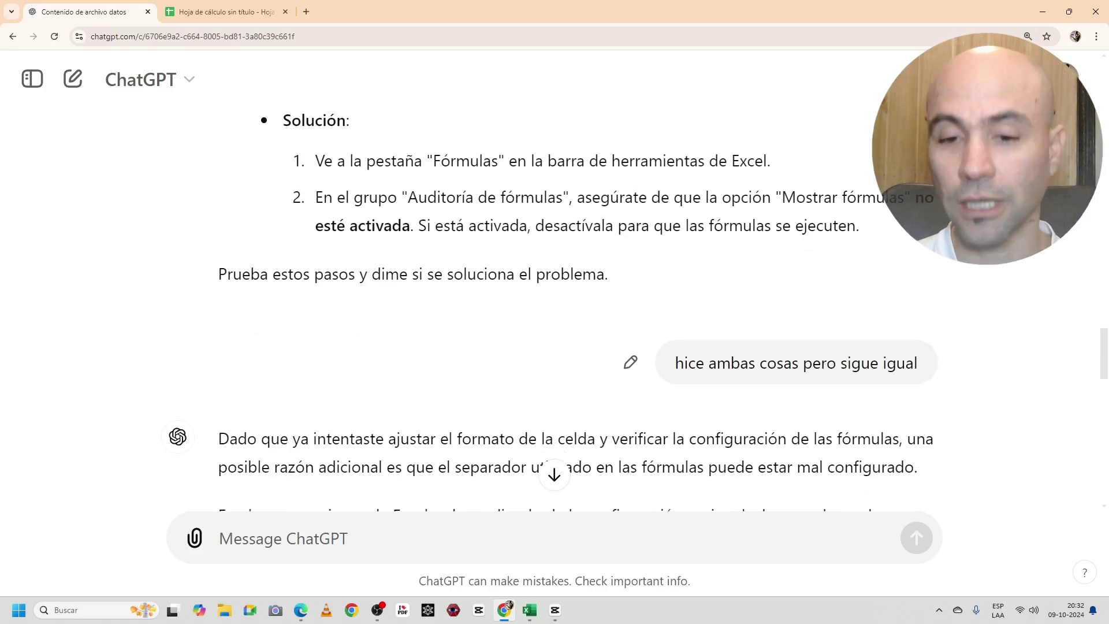
left_click_drag(674, 363, 918, 363)
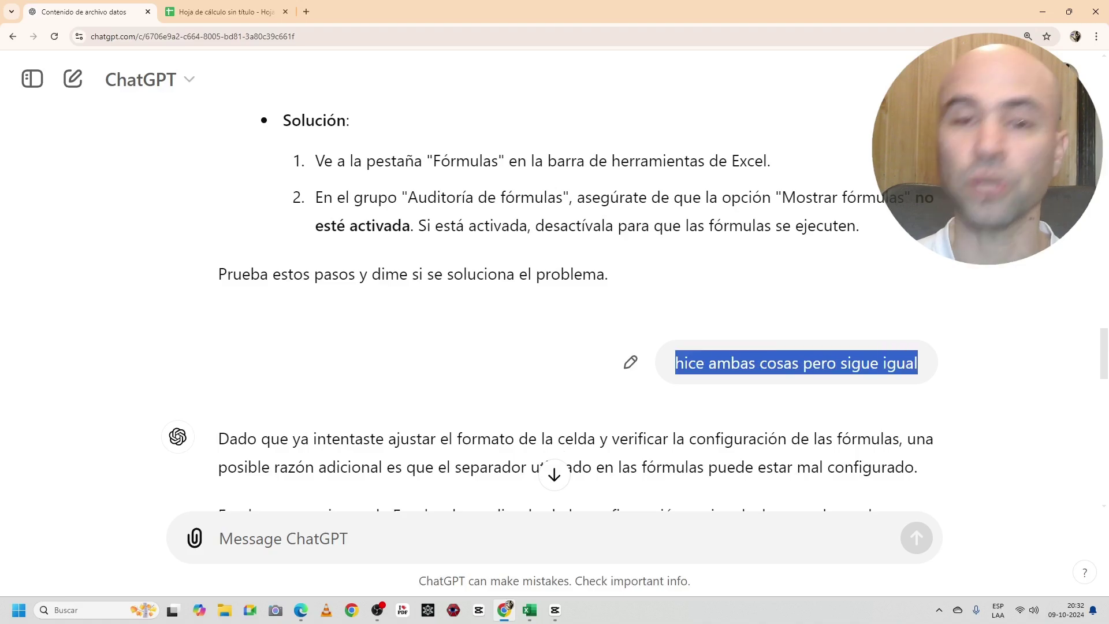
Step: Read ChatGPT's reply, highlighting the paragraphs about comma versus semicolon separators
scroll(918, 363, "down", 1)
scroll(554, 288, "down", 2)
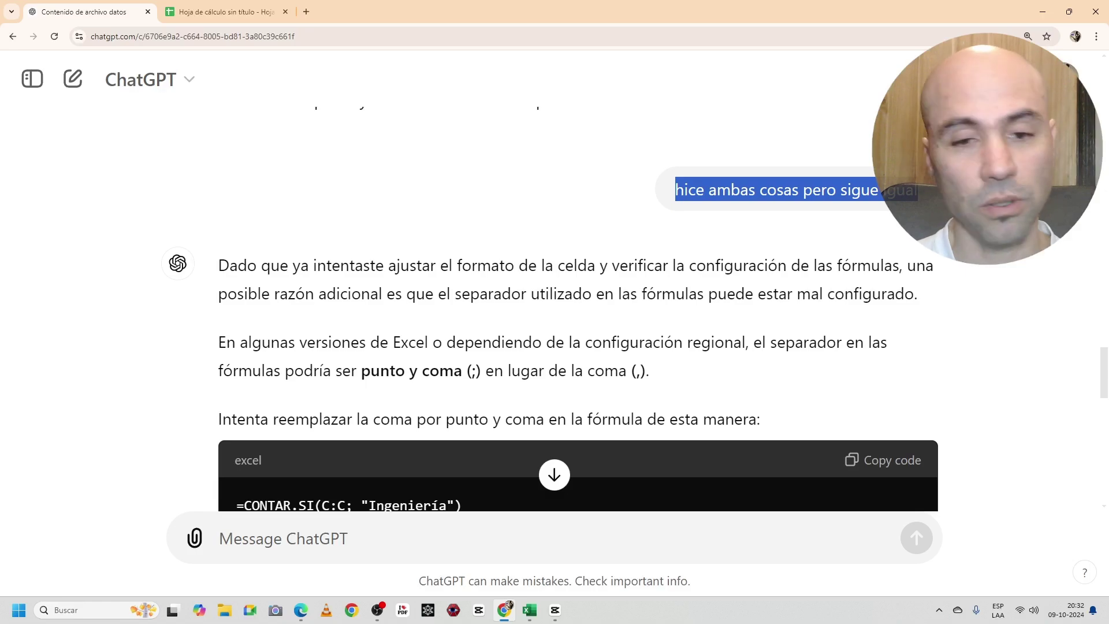
scroll(555, 289, "down", 1)
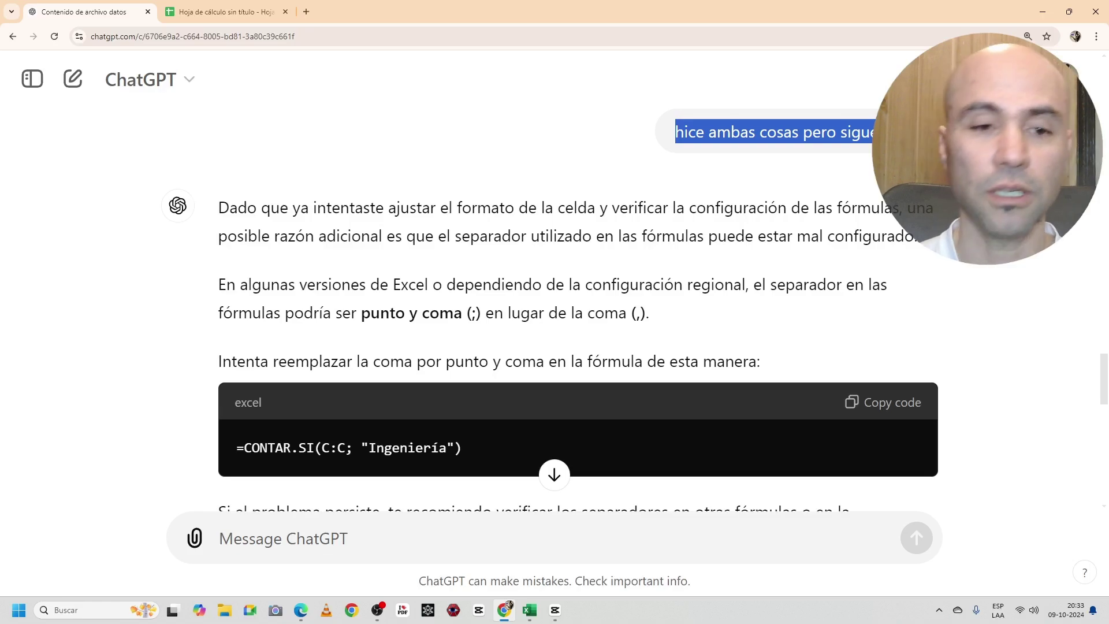
scroll(578, 288, "up", 1)
mouse_move(218, 265)
left_mouse_down()
mouse_move(851, 266)
mouse_move(918, 295)
left_mouse_up()
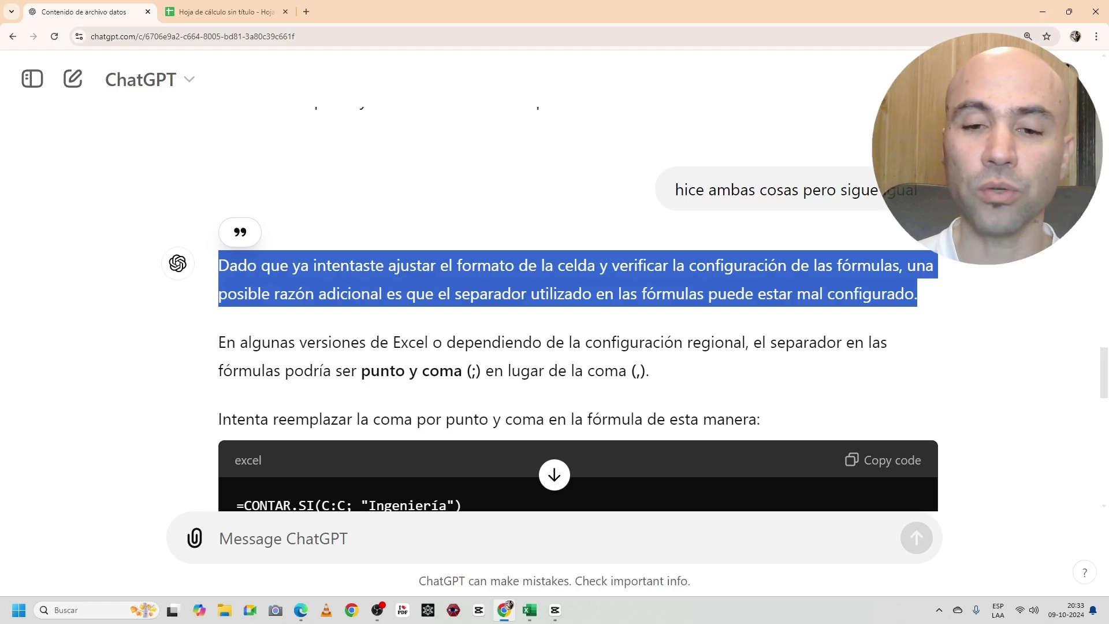
left_click(917, 294)
scroll(918, 295, "down", 1)
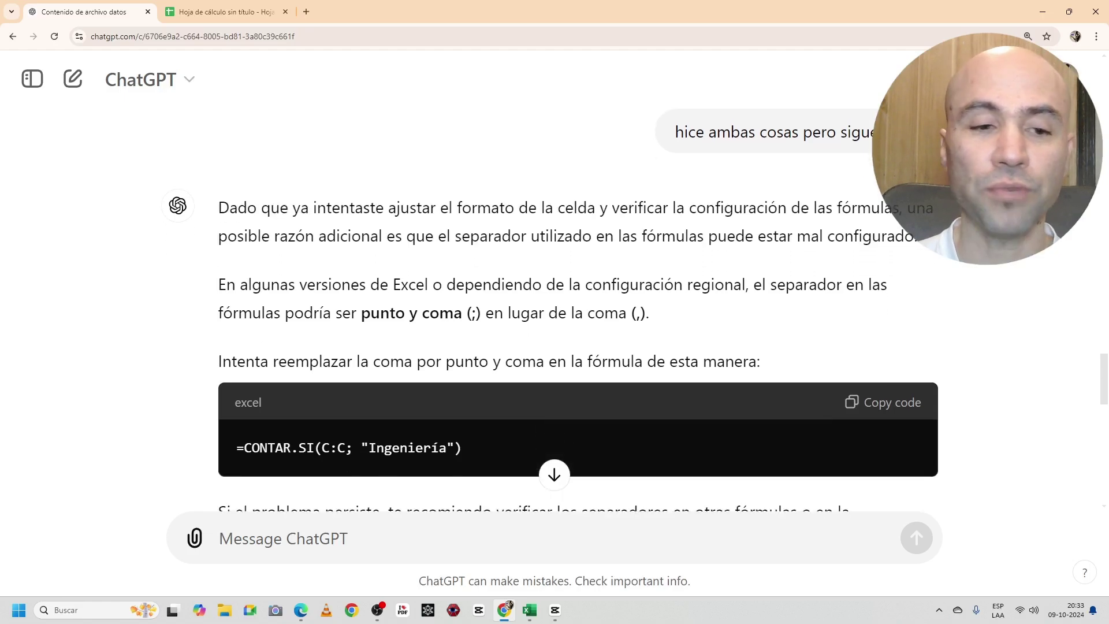
left_click_drag(225, 284, 648, 313)
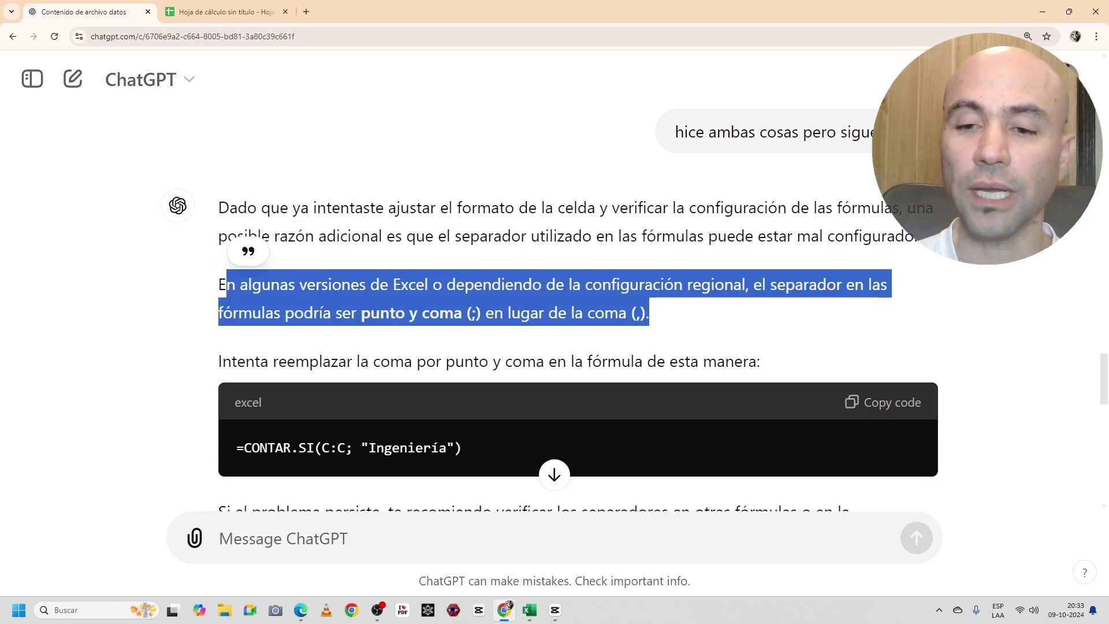
left_click(649, 313)
Step: Copy the =CONTAR.SI(C:C; "Ingeniería") code block and bring Libro1 (2) to the front
scroll(648, 313, "down", 1)
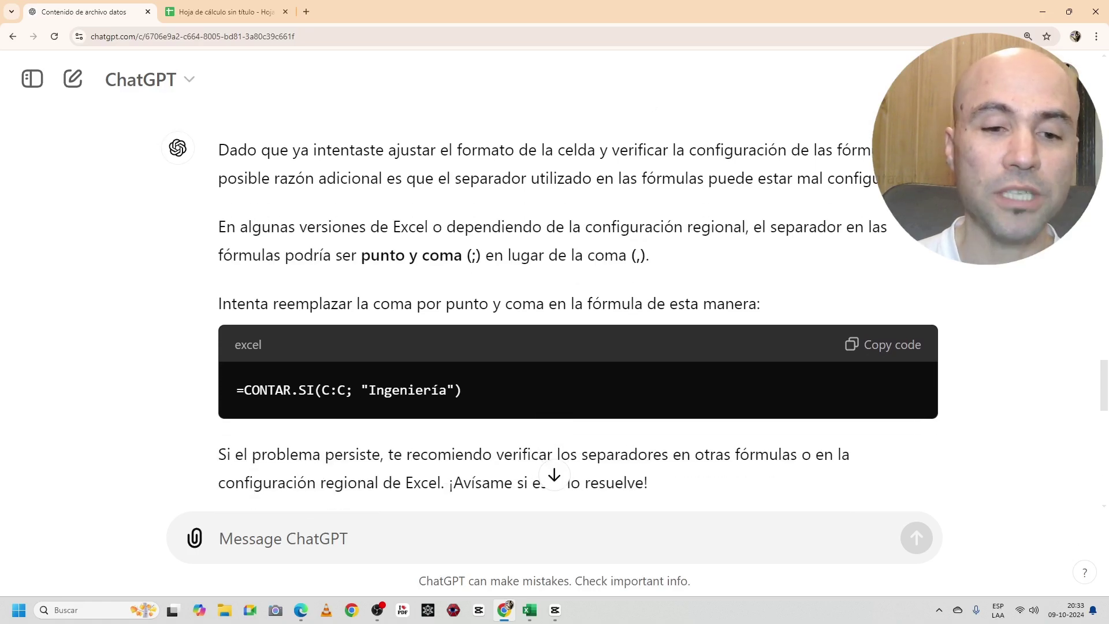
scroll(555, 289, "down", 2)
scroll(555, 289, "up", 2)
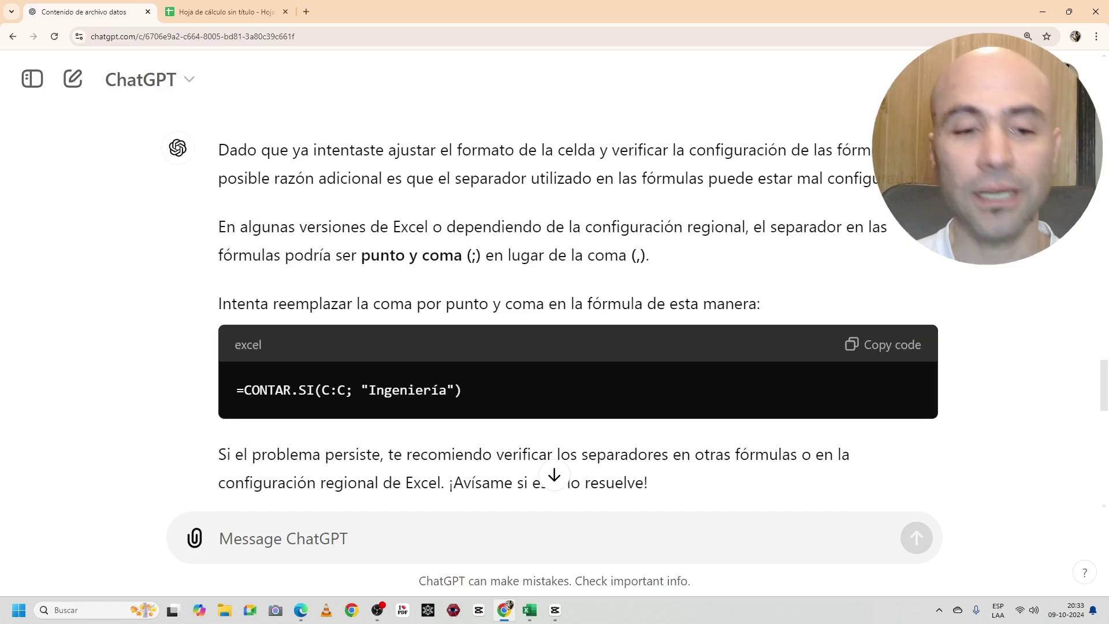
scroll(554, 289, "down", 1)
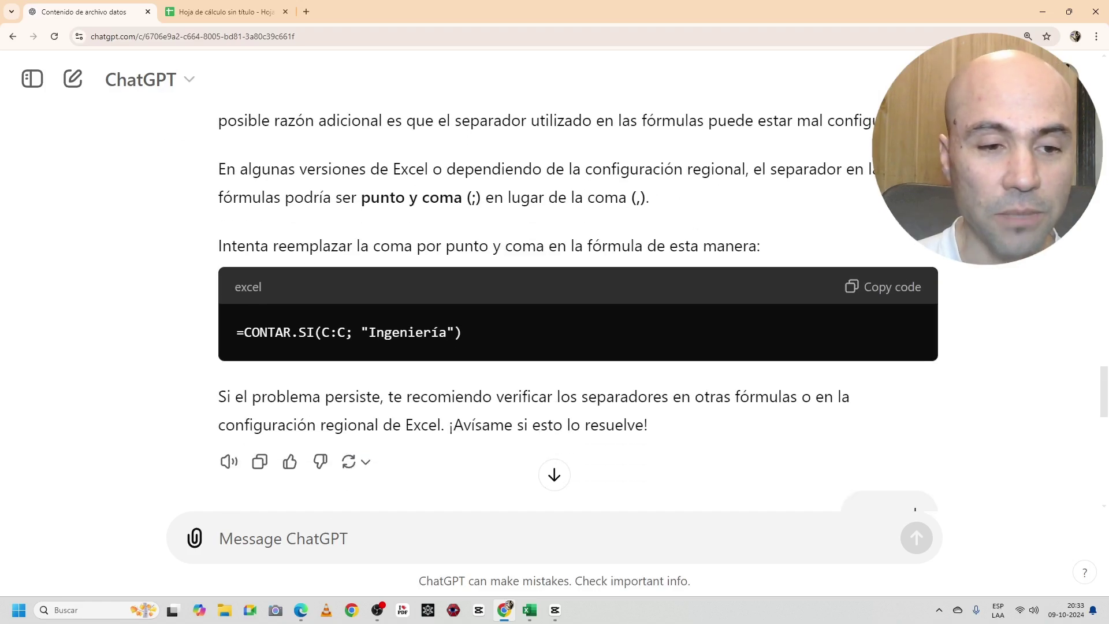
left_click_drag(236, 332, 462, 332)
key("ctrl+c")
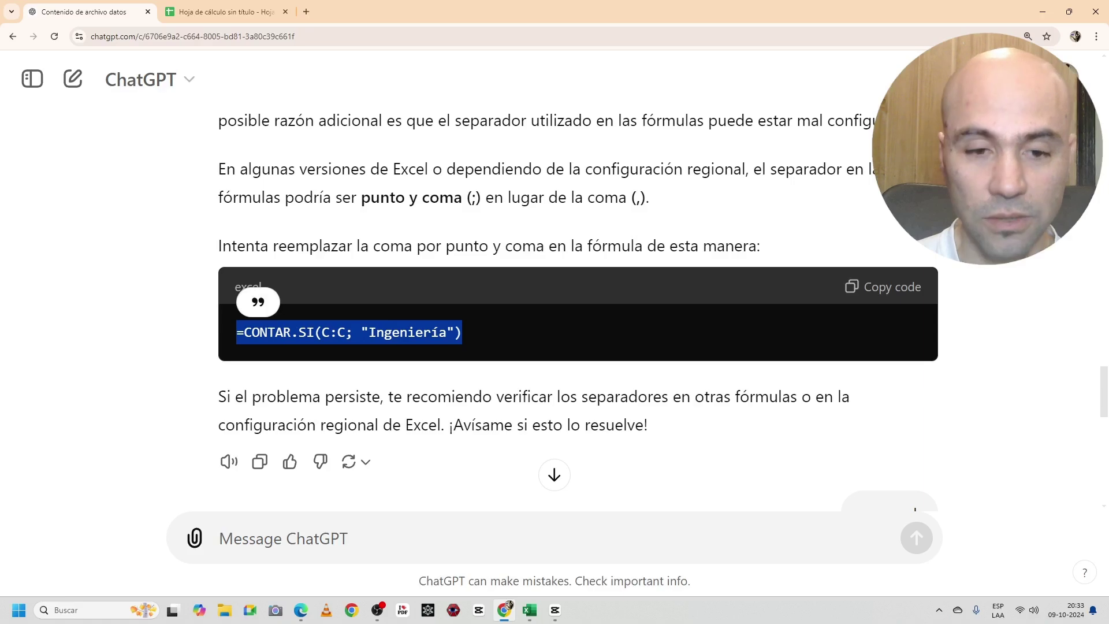
left_click(884, 286)
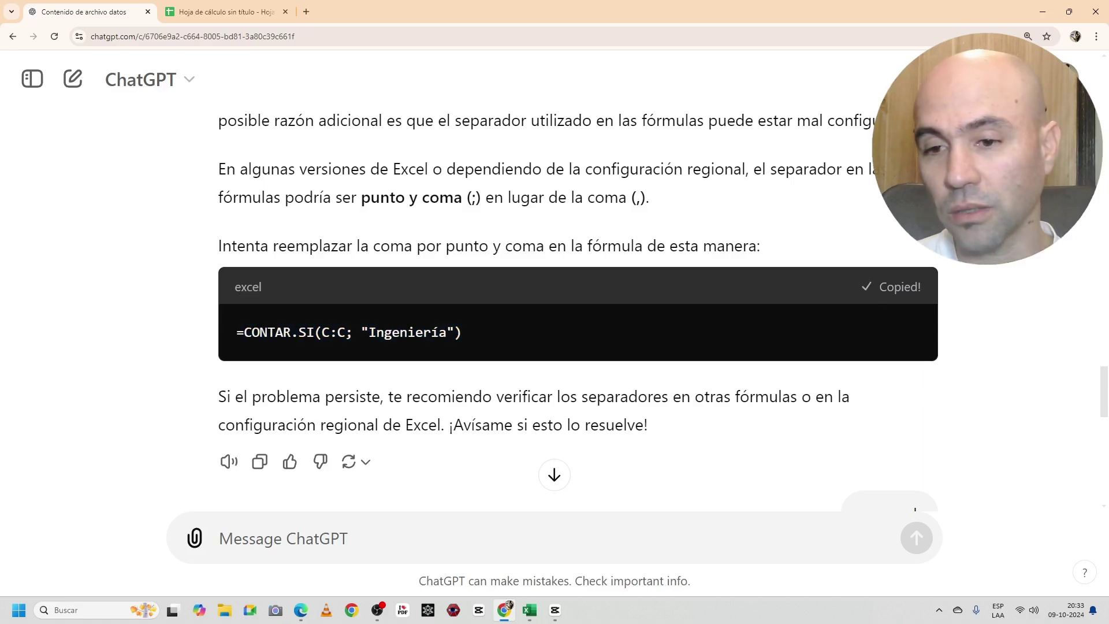
scroll(884, 301, "up", 1)
scroll(555, 288, "up", 2)
scroll(554, 288, "down", 4)
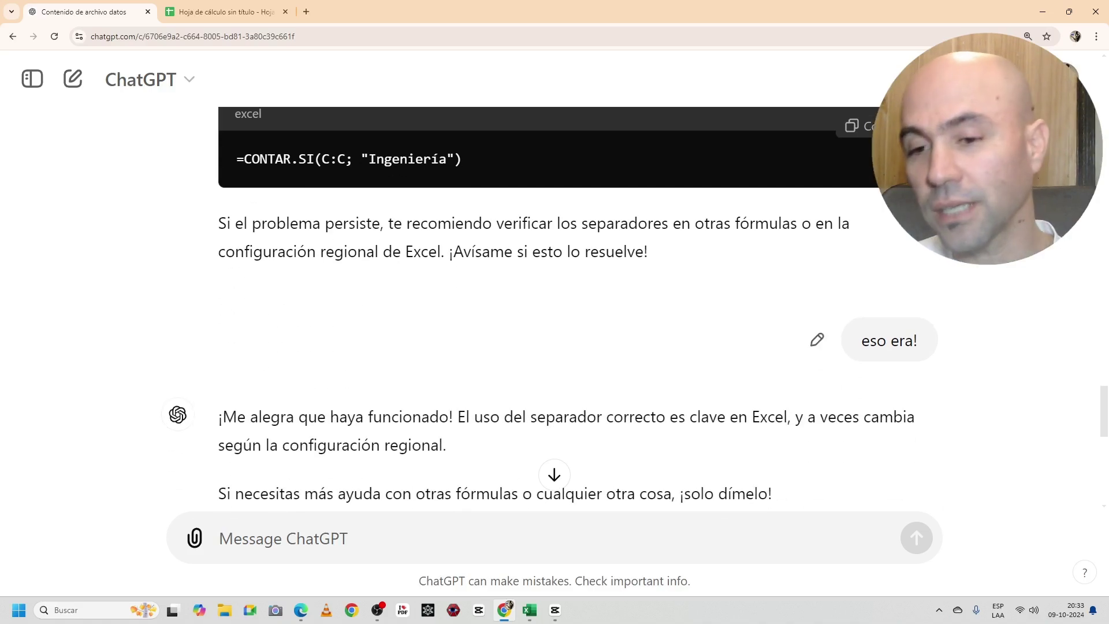
left_click(529, 610)
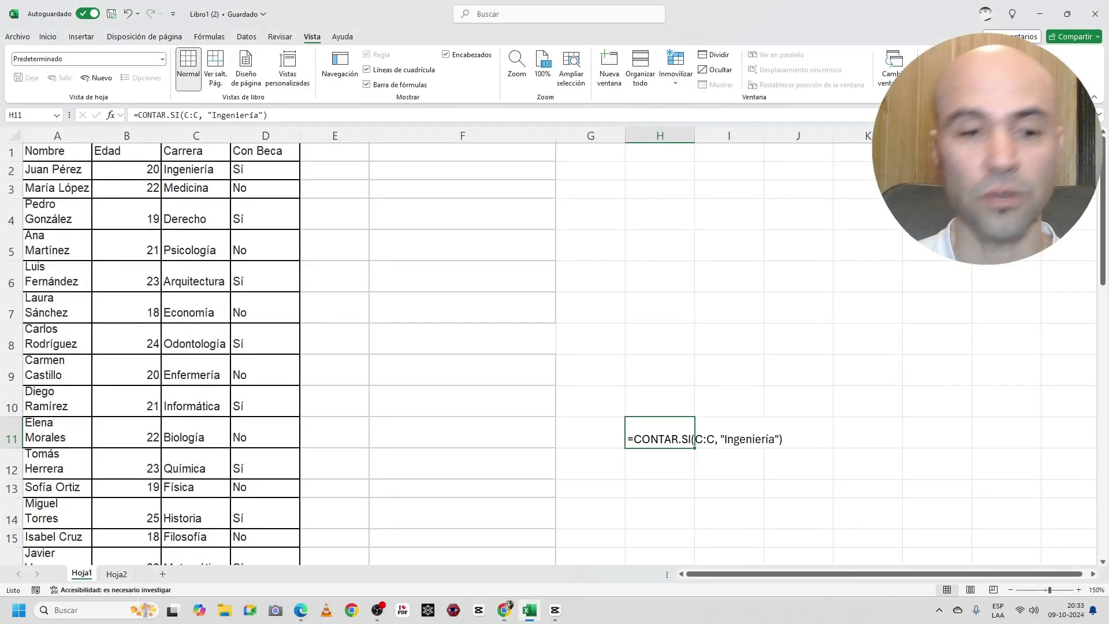
Step: Paste the semicolon CONTAR.SI formula into cell F5 and confirm it returns 2
left_click(462, 245)
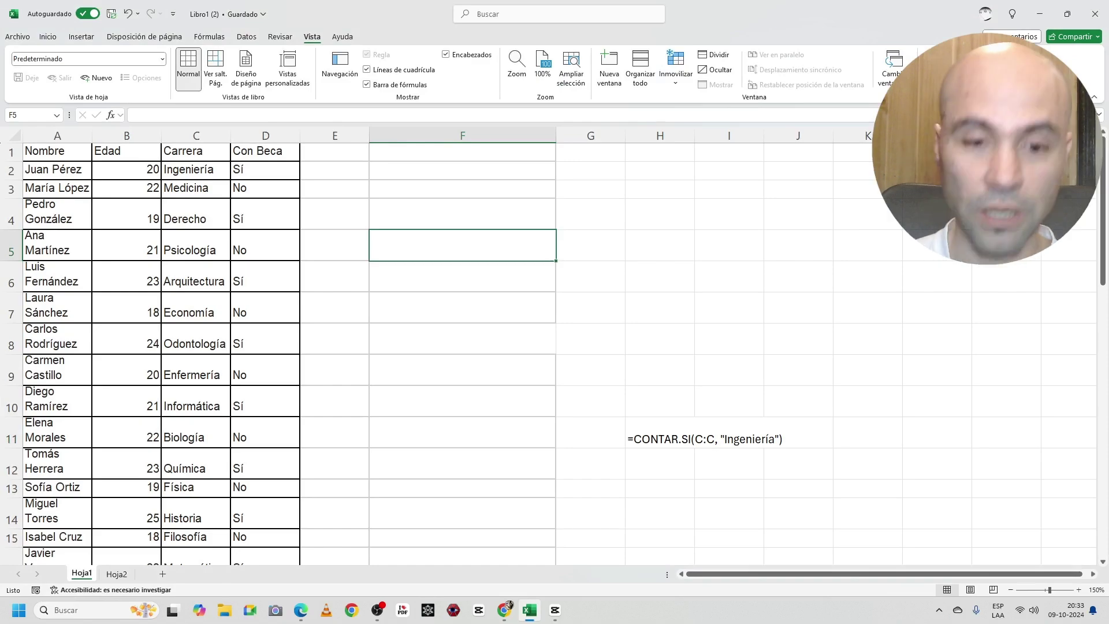
key("ctrl+v")
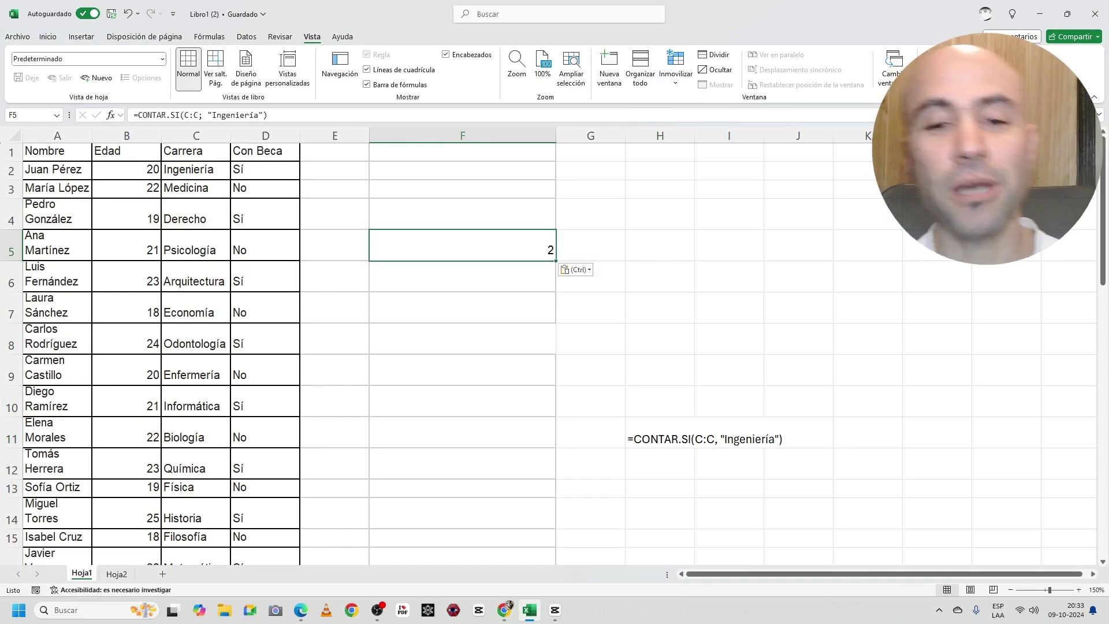
key("Return")
key("Up")
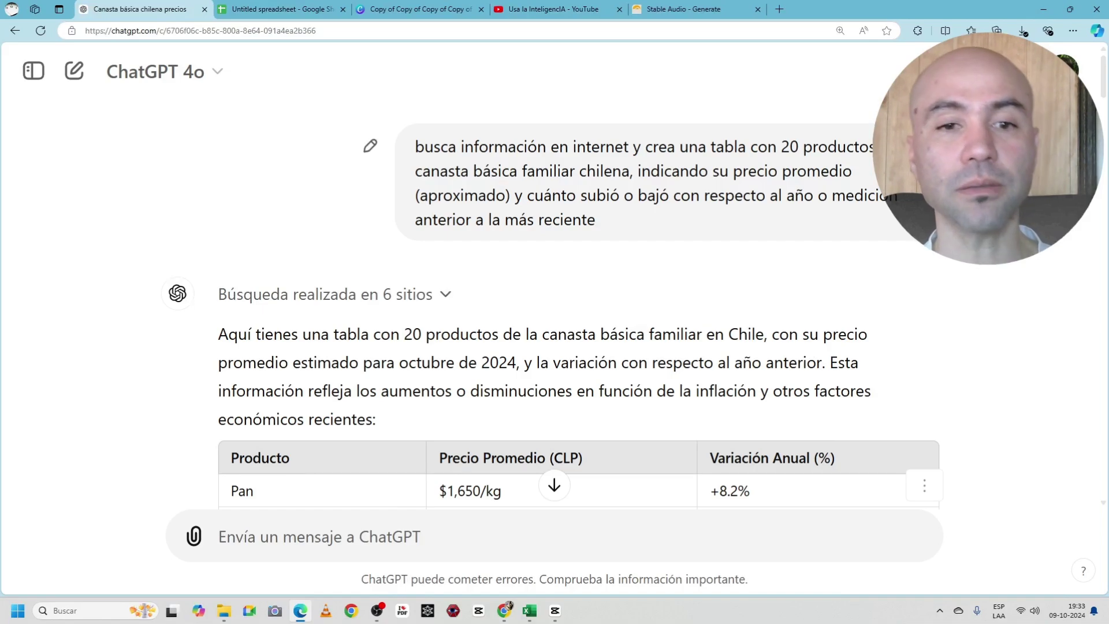
mouse_move(415, 146)
left_mouse_down()
mouse_move(817, 146)
mouse_move(856, 170)
mouse_move(567, 195)
mouse_move(656, 196)
mouse_move(596, 220)
left_mouse_up()
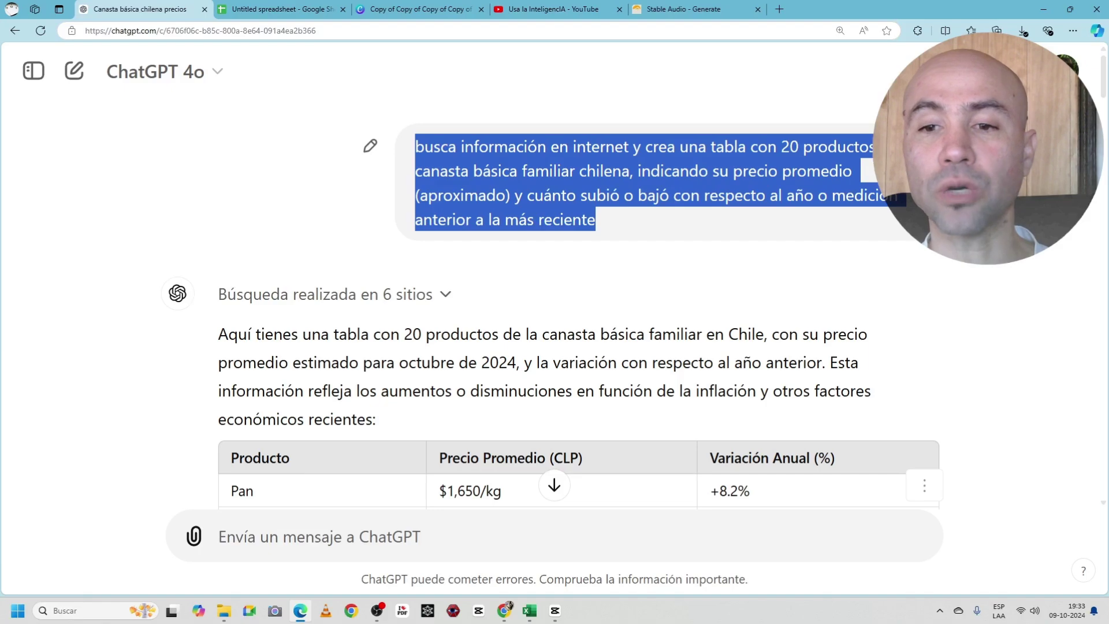
left_click(596, 220)
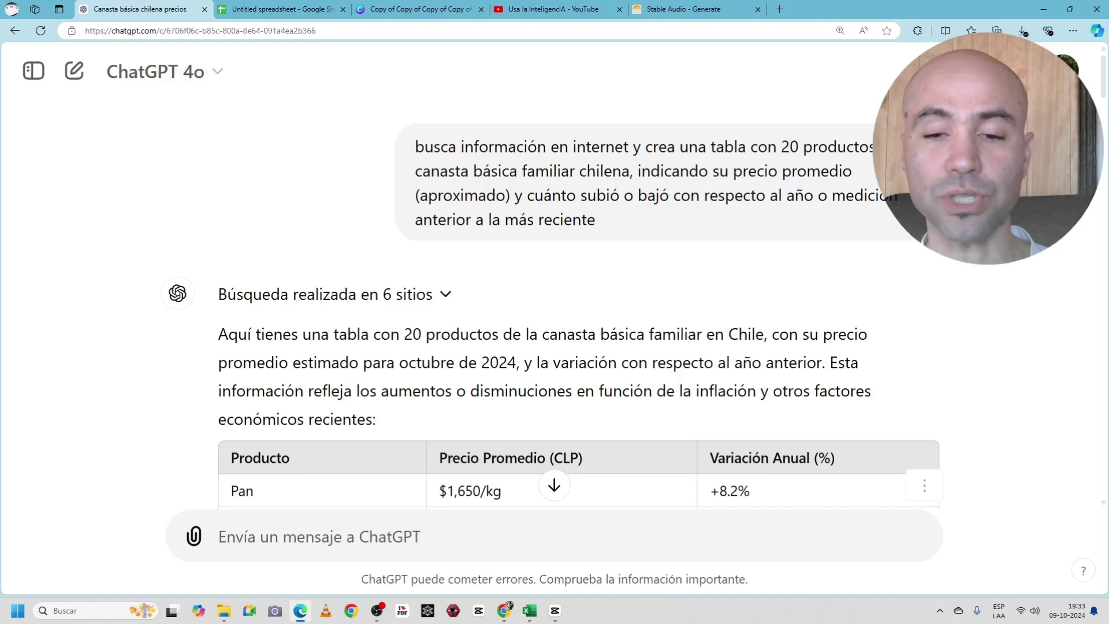
scroll(554, 277, "down", 2)
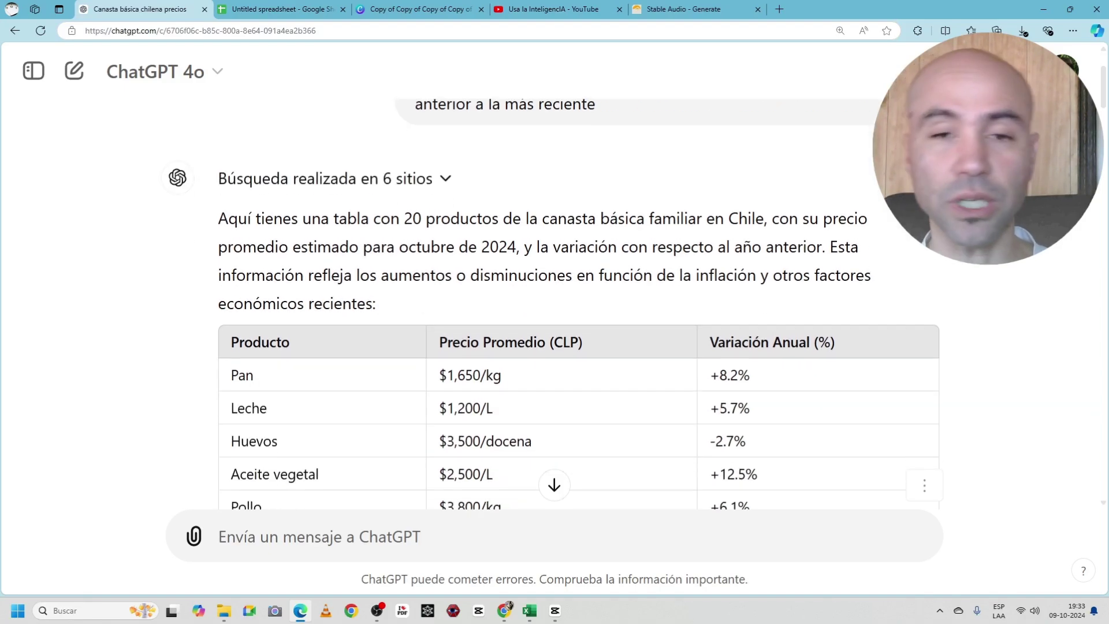
left_click(324, 178)
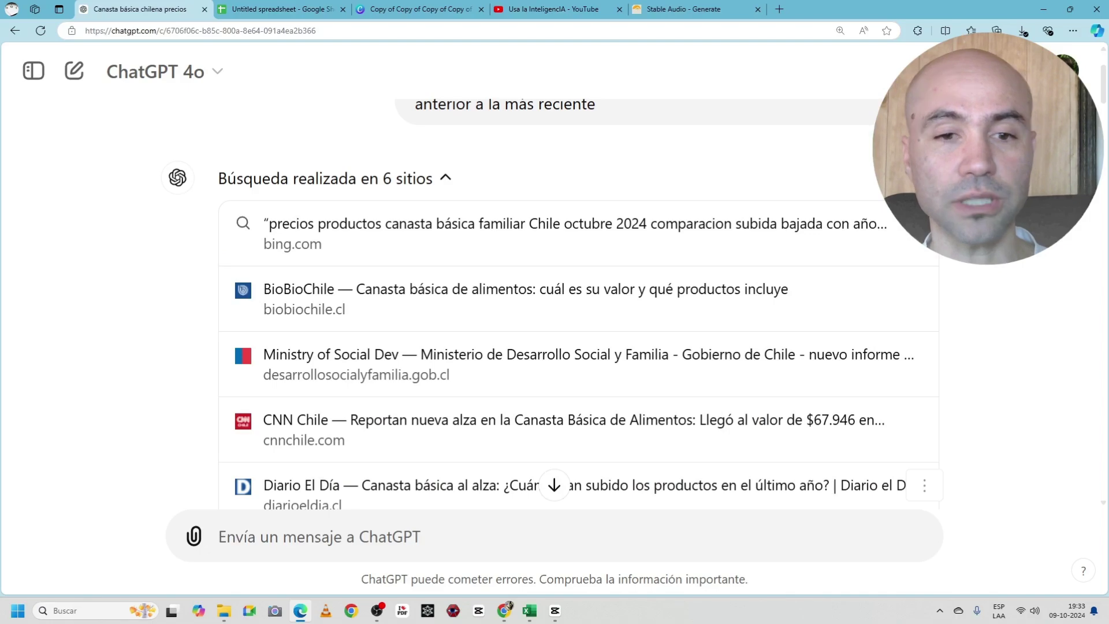
scroll(554, 277, "down", 3)
scroll(554, 277, "up", 3)
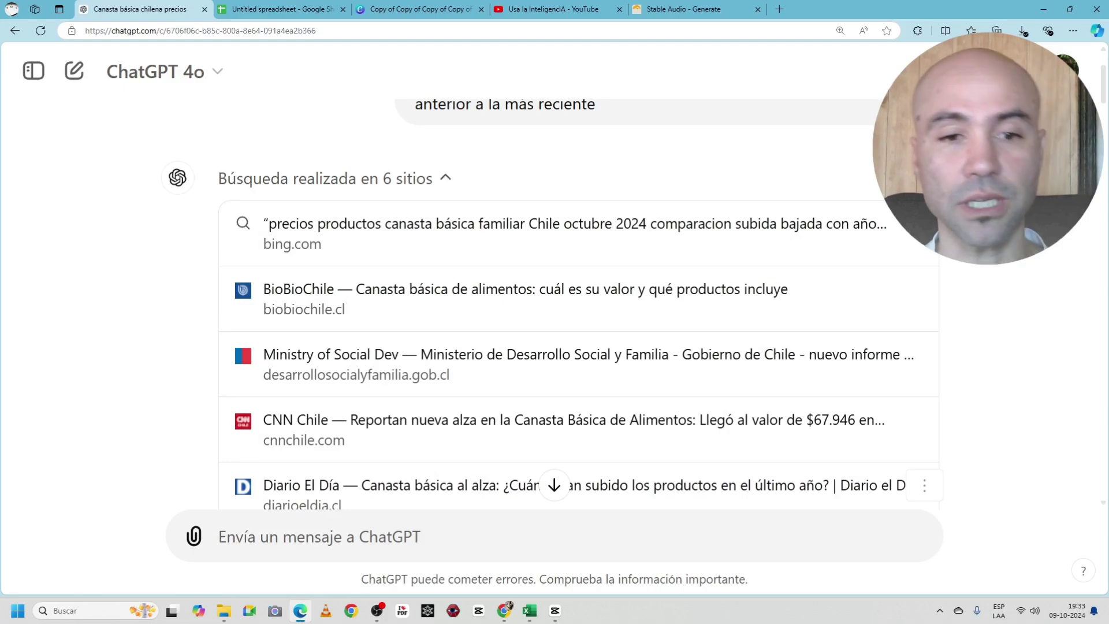
left_click(325, 179)
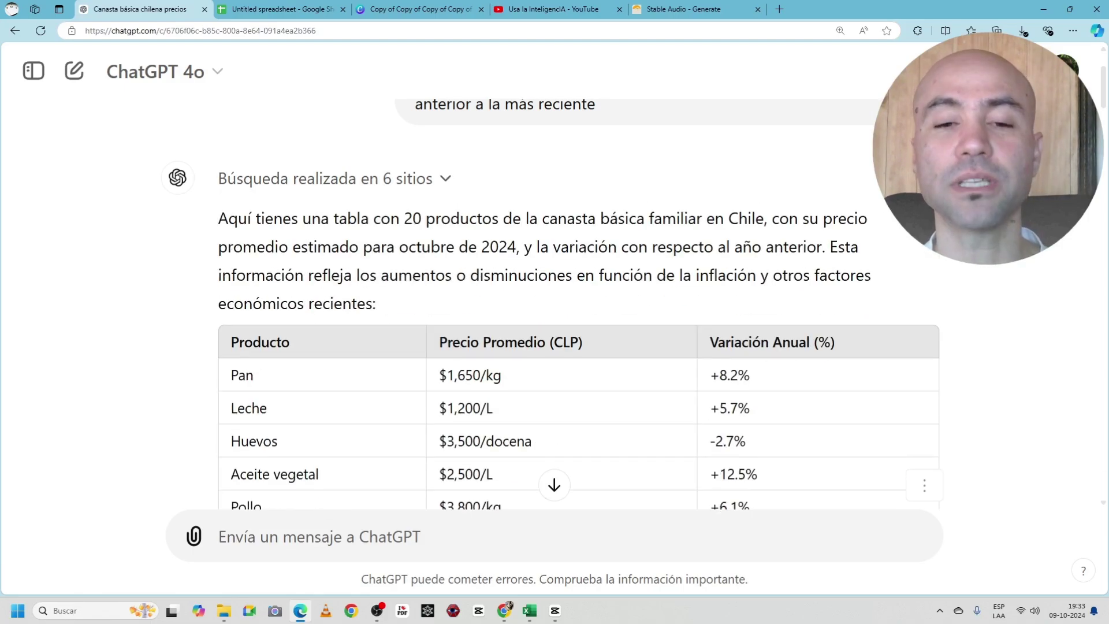
scroll(555, 300, "down", 2)
scroll(554, 301, "down", 1)
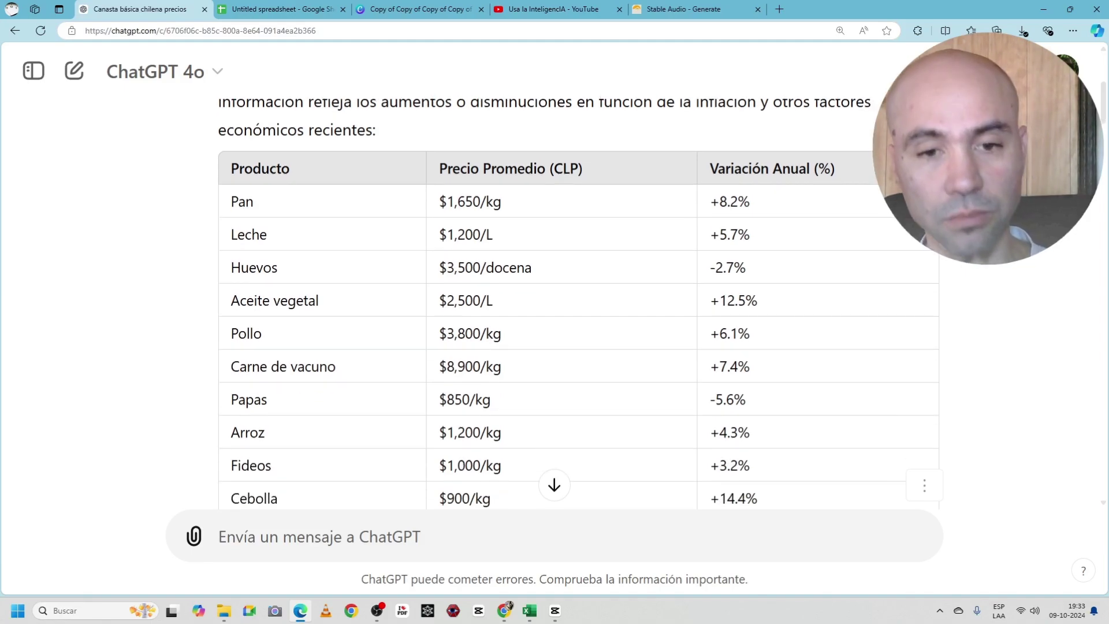
scroll(555, 301, "down", 1)
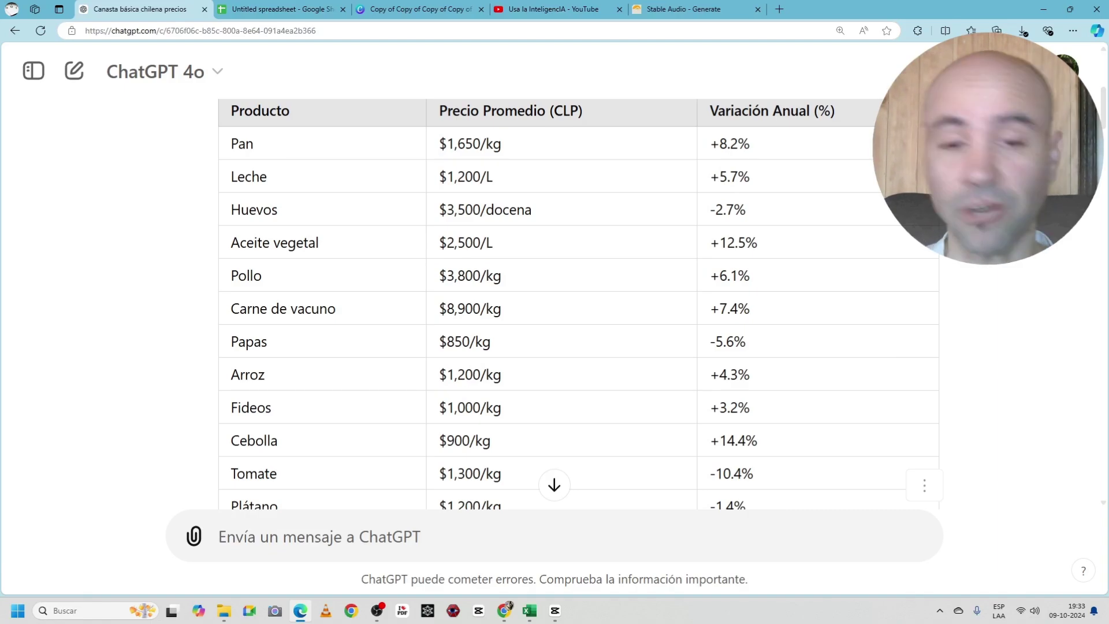
scroll(555, 301, "up", 2)
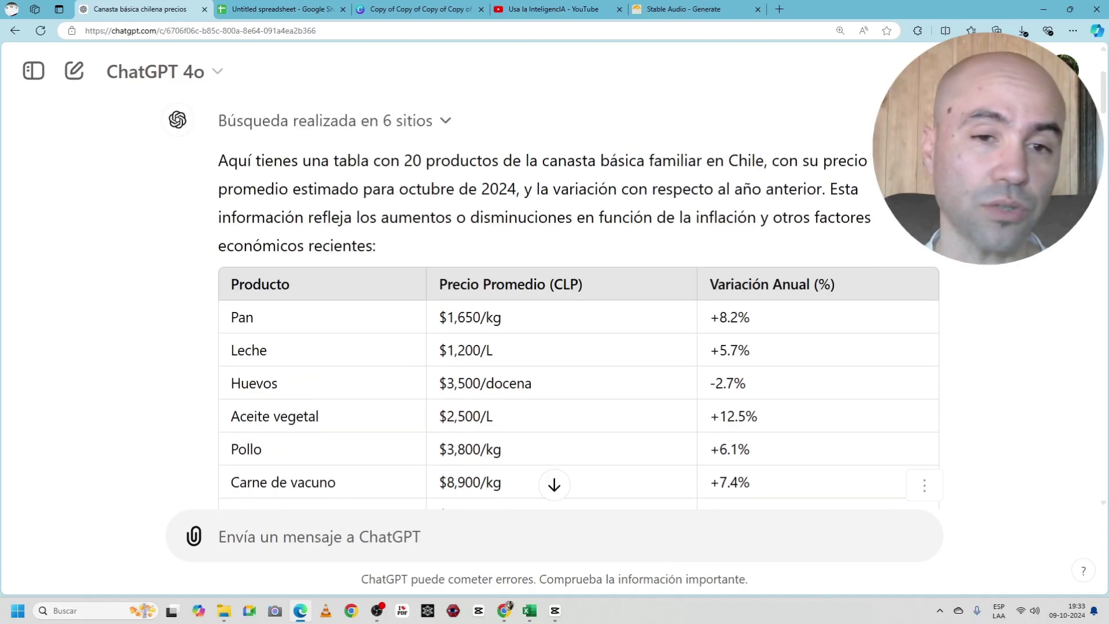
scroll(555, 301, "down", 3)
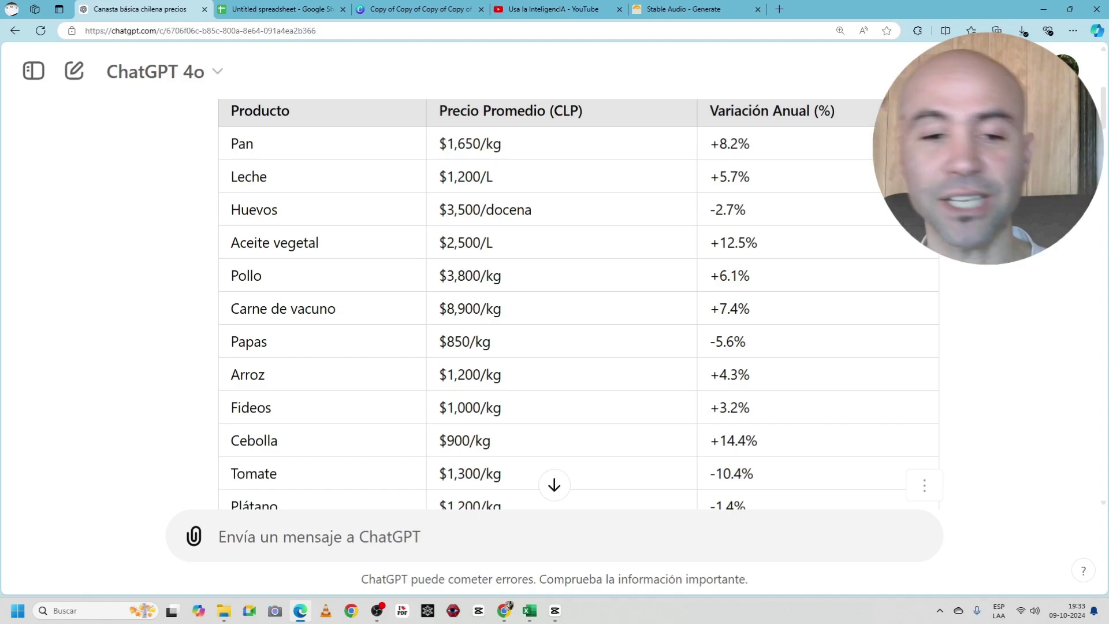
scroll(554, 301, "down", 4)
scroll(554, 301, "down", 2)
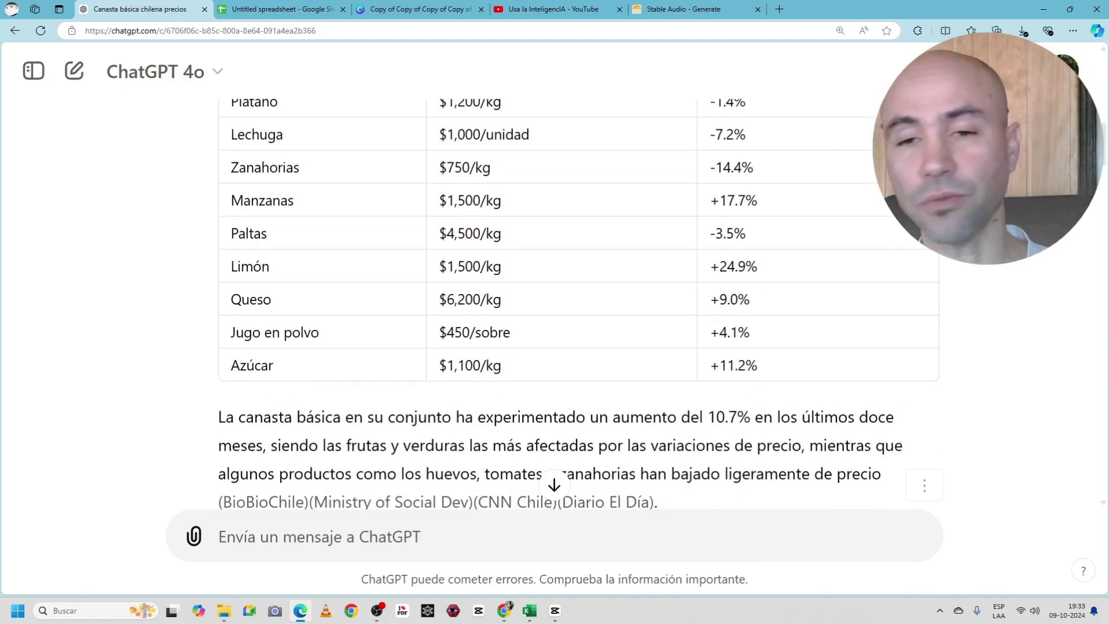
scroll(554, 300, "down", 2)
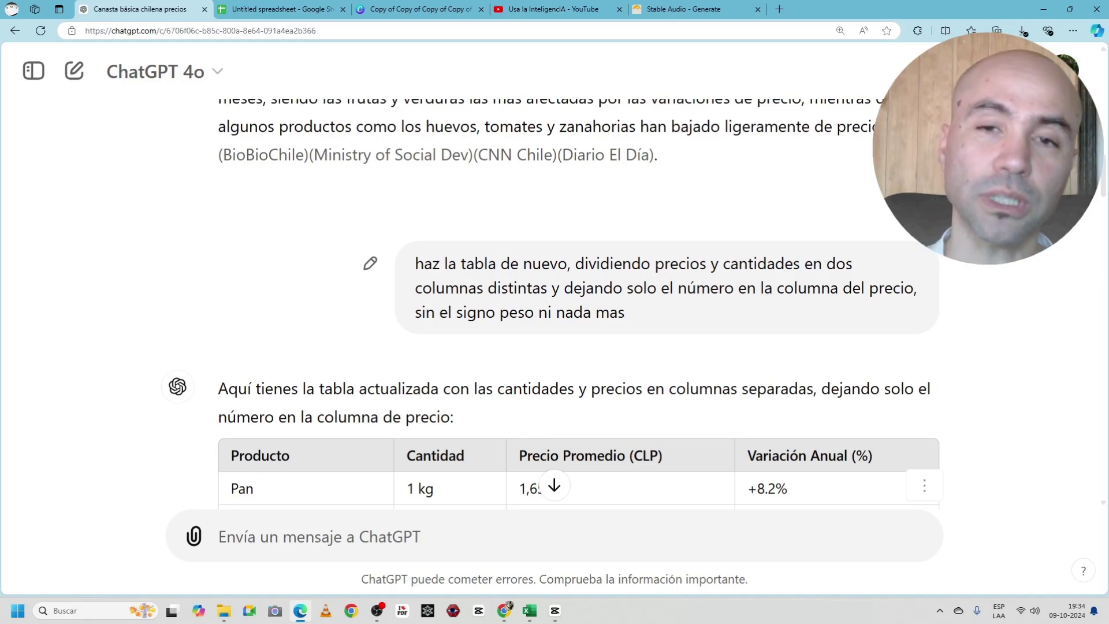
scroll(578, 301, "up", 5)
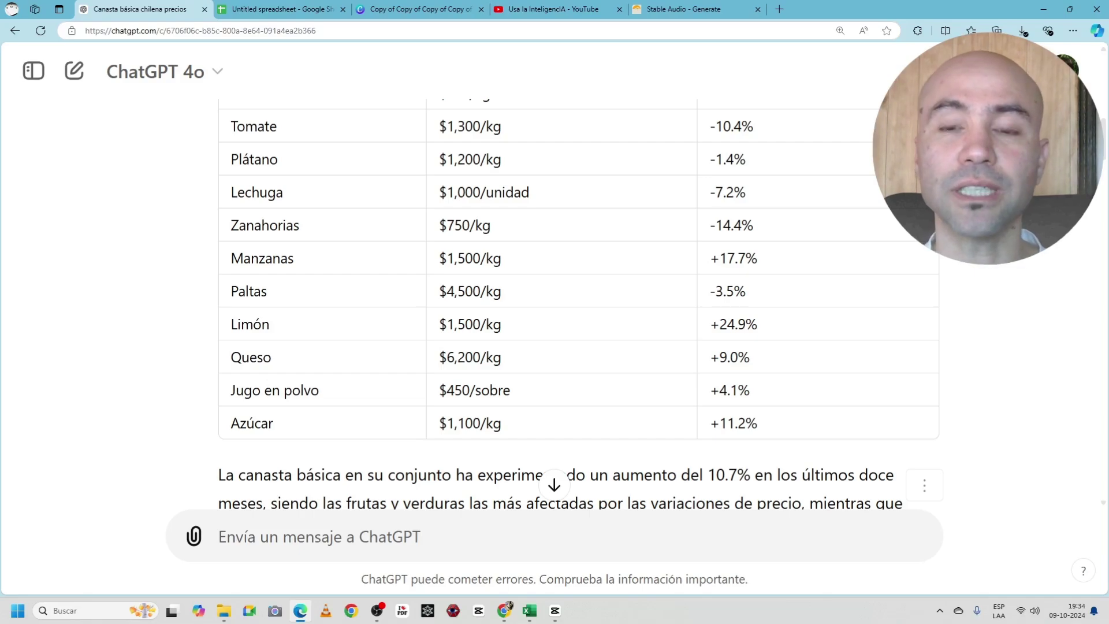
scroll(578, 300, "up", 1)
scroll(578, 301, "up", 2)
scroll(577, 301, "up", 3)
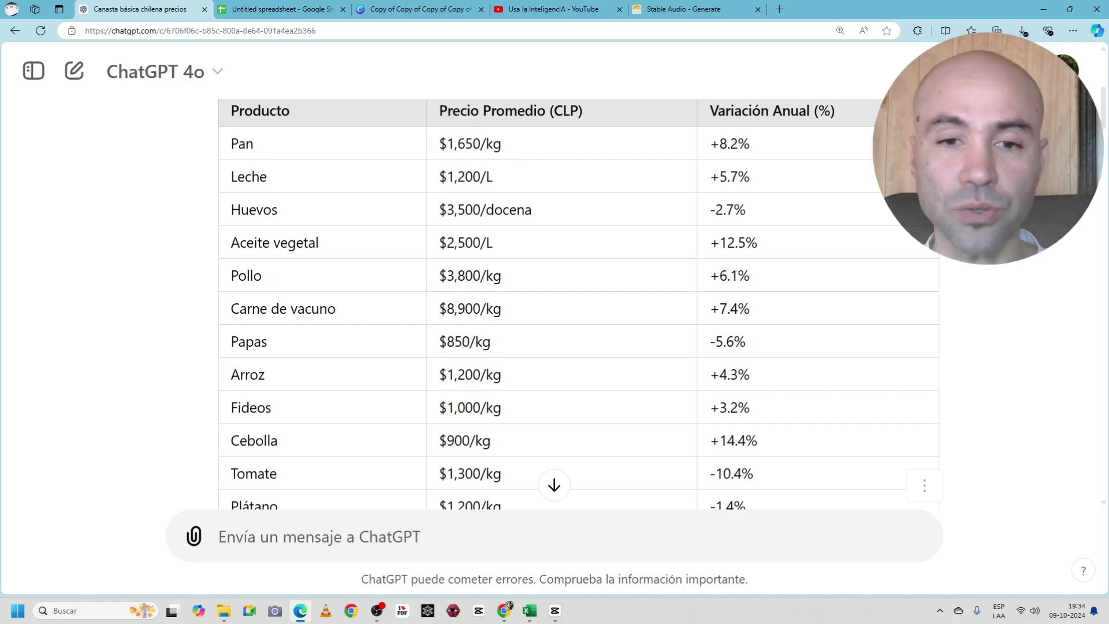
scroll(554, 301, "down", 1)
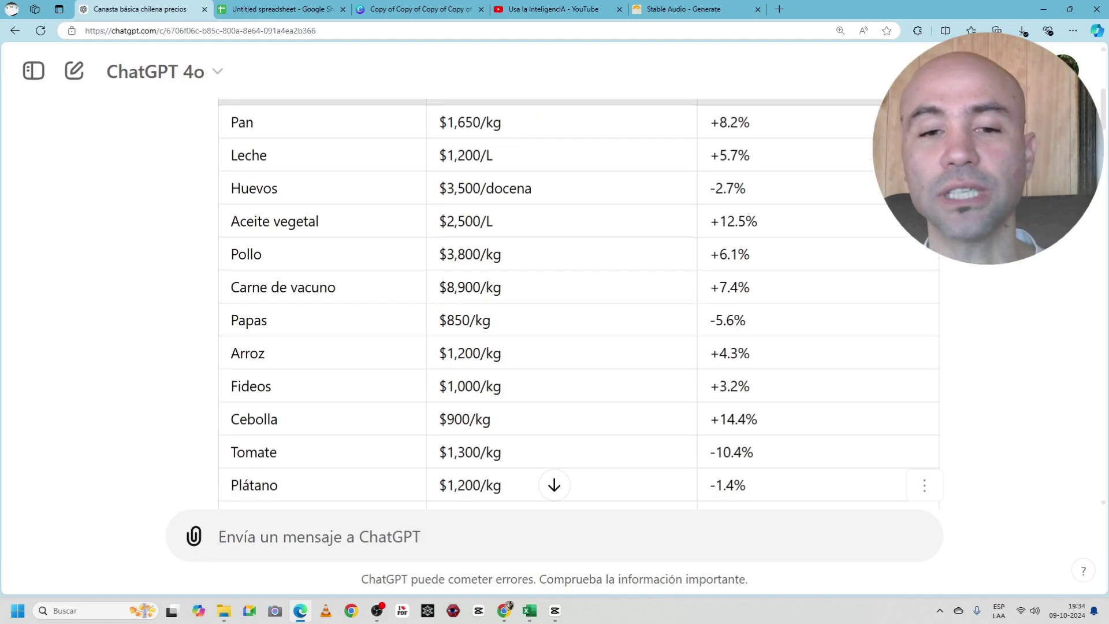
scroll(554, 300, "down", 1)
scroll(554, 300, "down", 1)
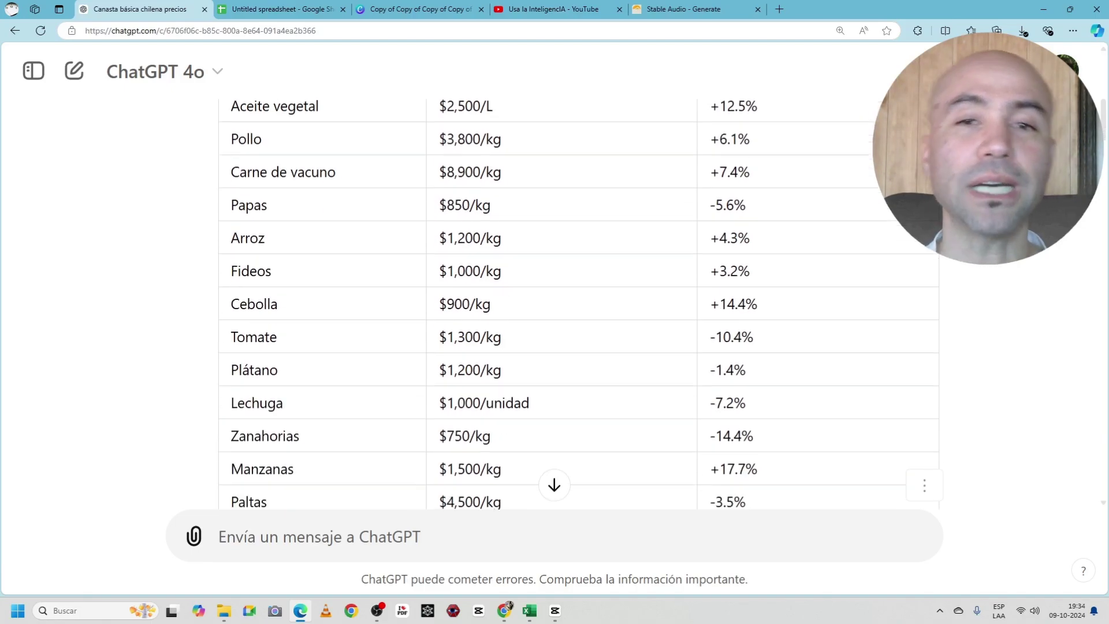
scroll(554, 301, "down", 2)
scroll(554, 300, "down", 2)
scroll(555, 300, "down", 2)
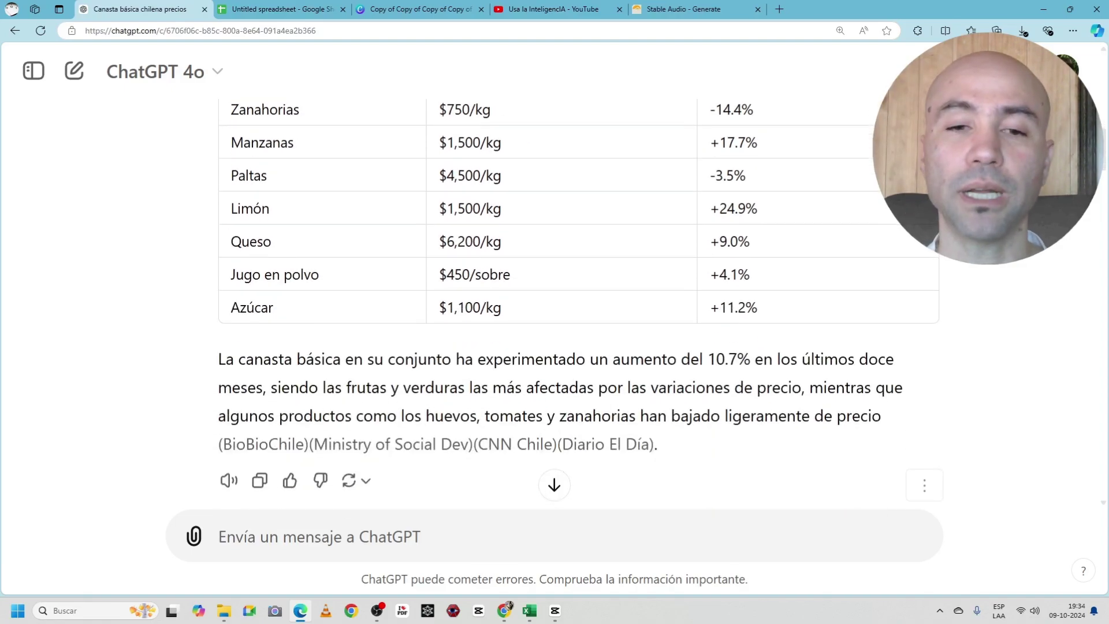
scroll(554, 301, "down", 3)
scroll(554, 301, "down", 3)
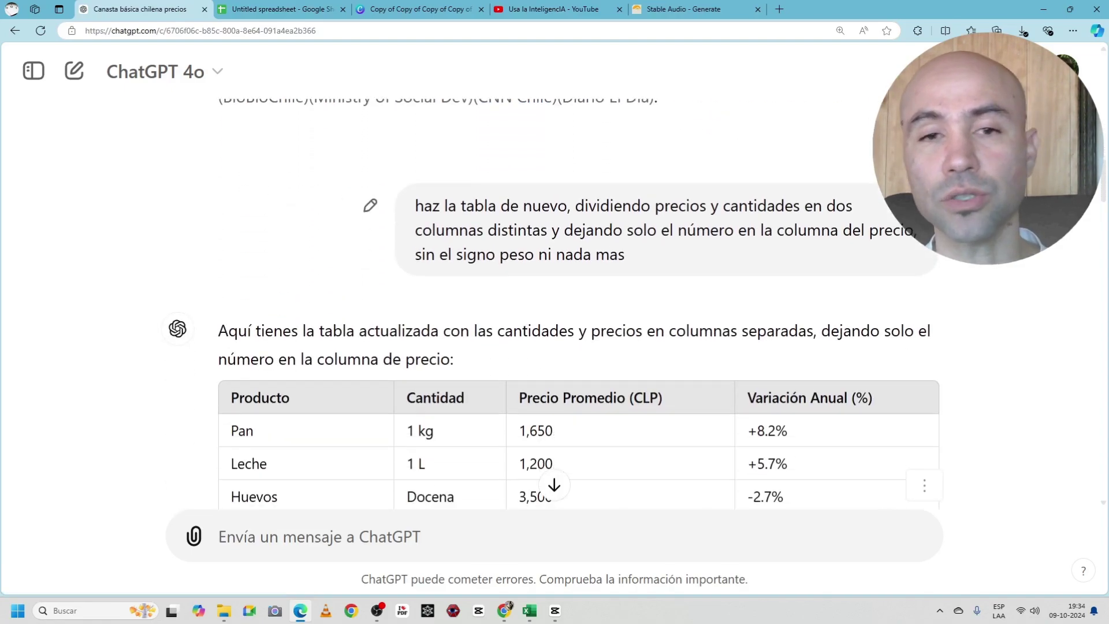
left_click_drag(415, 205, 696, 230)
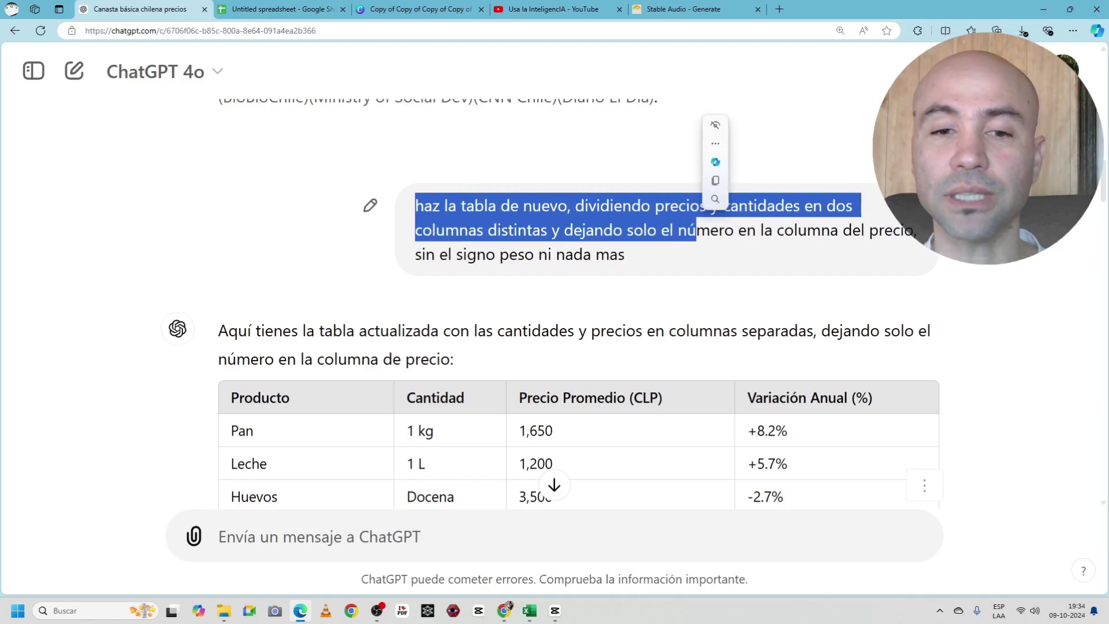
scroll(554, 304, "up", 1)
scroll(553, 304, "up", 1)
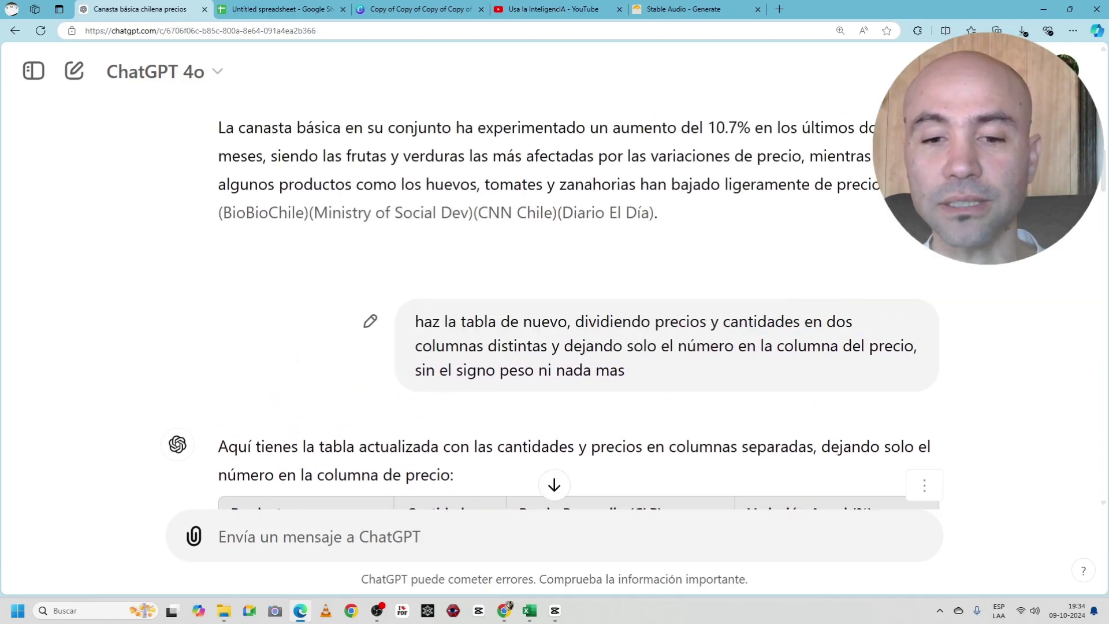
left_click_drag(551, 345, 625, 369)
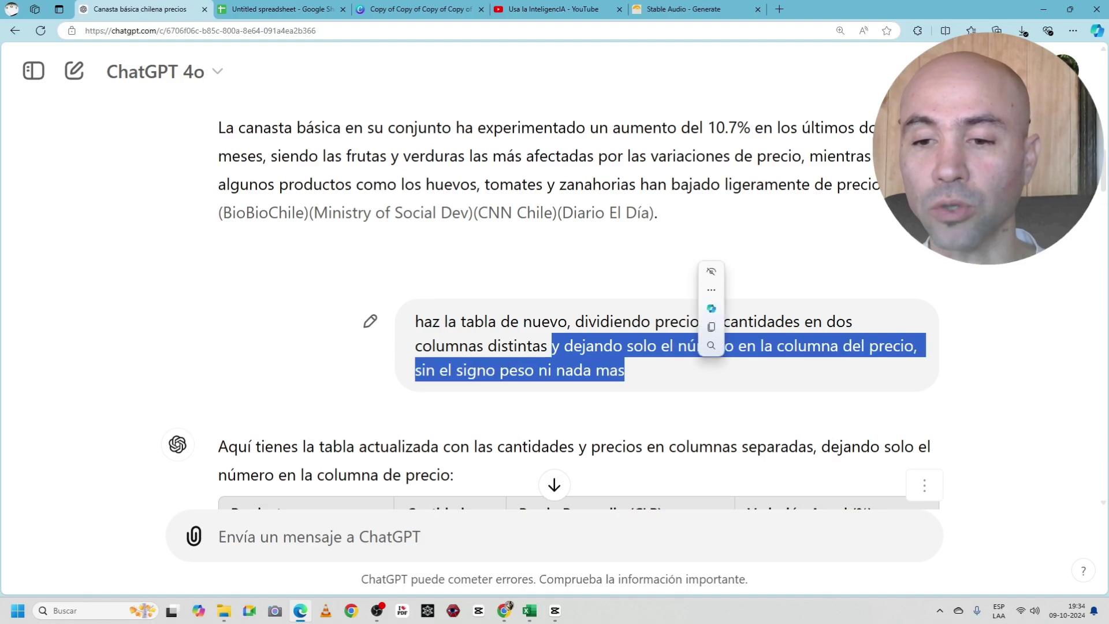
key("ctrl+c")
left_click(625, 370)
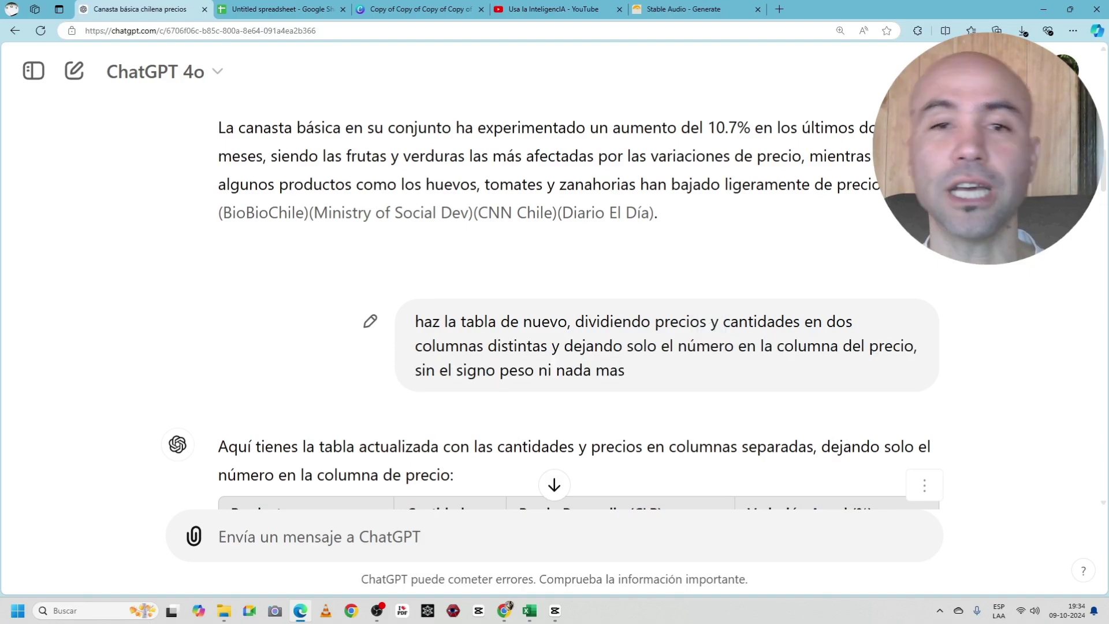
scroll(554, 303, "down", 1)
scroll(554, 303, "down", 1)
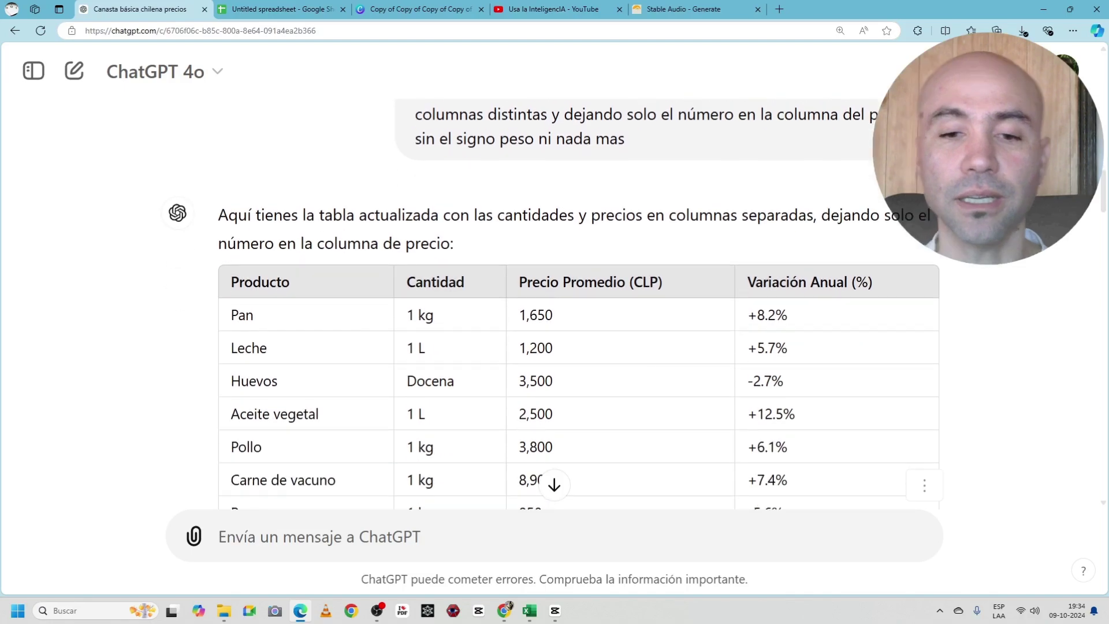
scroll(554, 303, "down", 1)
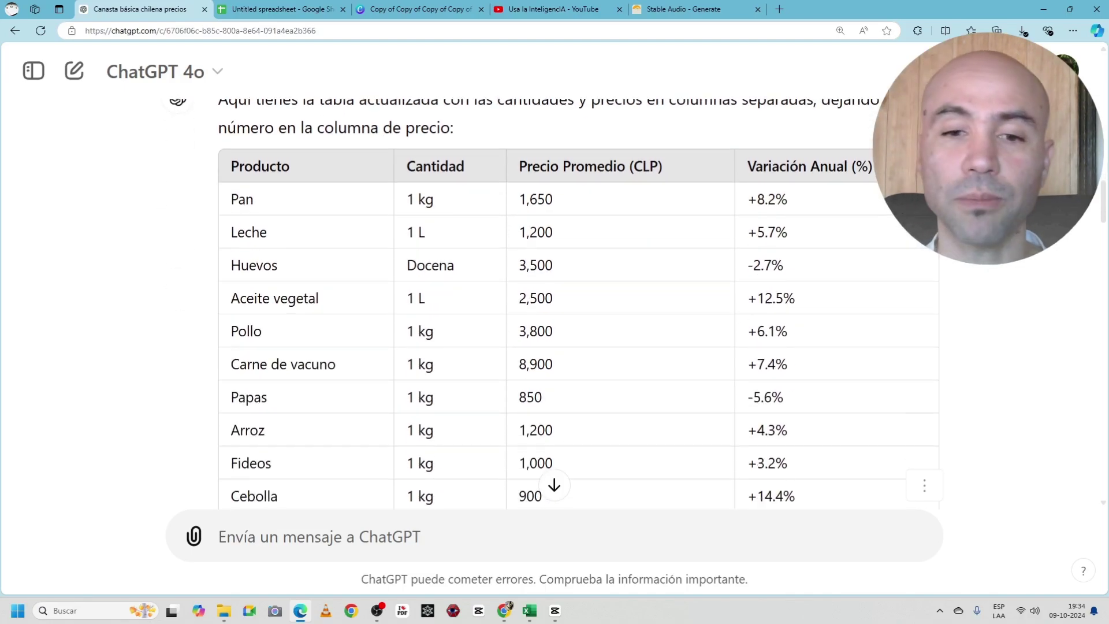
scroll(554, 303, "down", 2)
scroll(554, 303, "down", 1)
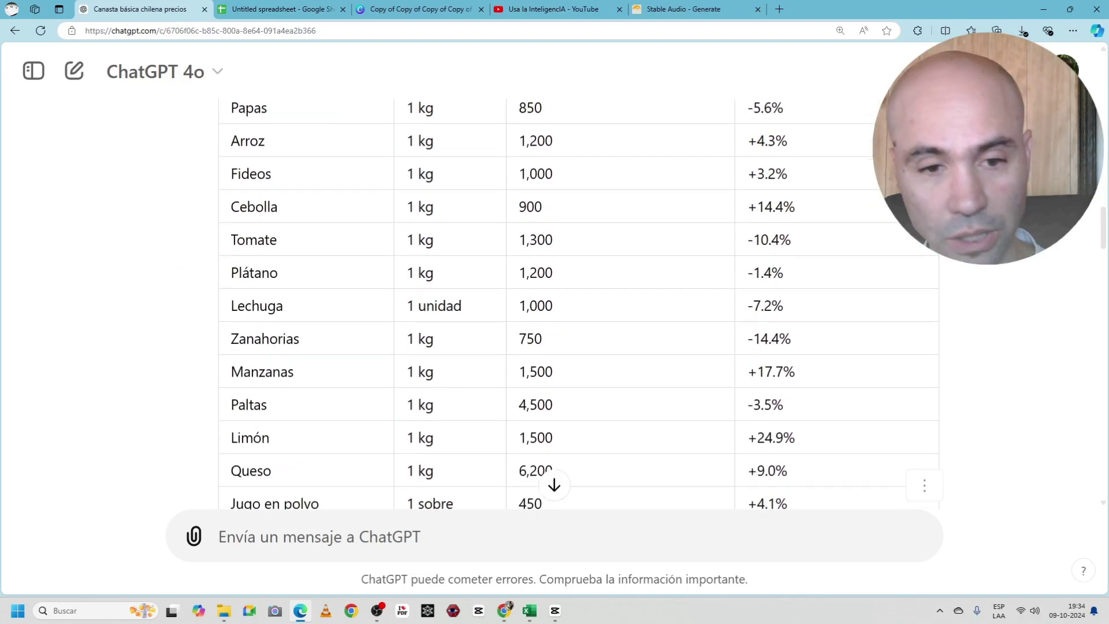
scroll(554, 303, "down", 1)
scroll(554, 303, "up", 2)
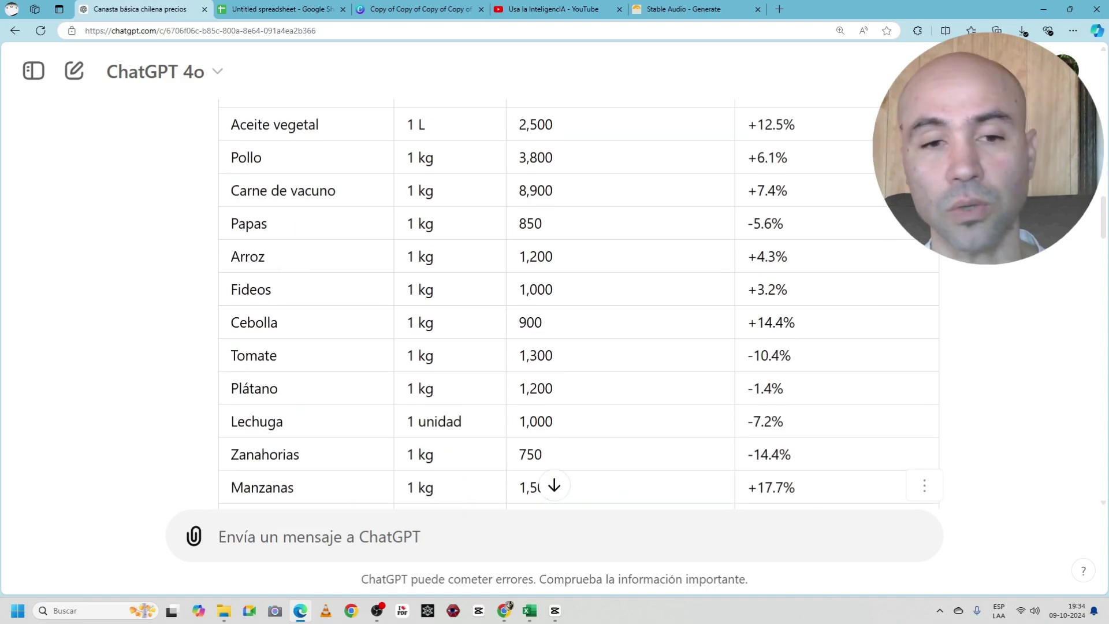
scroll(553, 303, "up", 1)
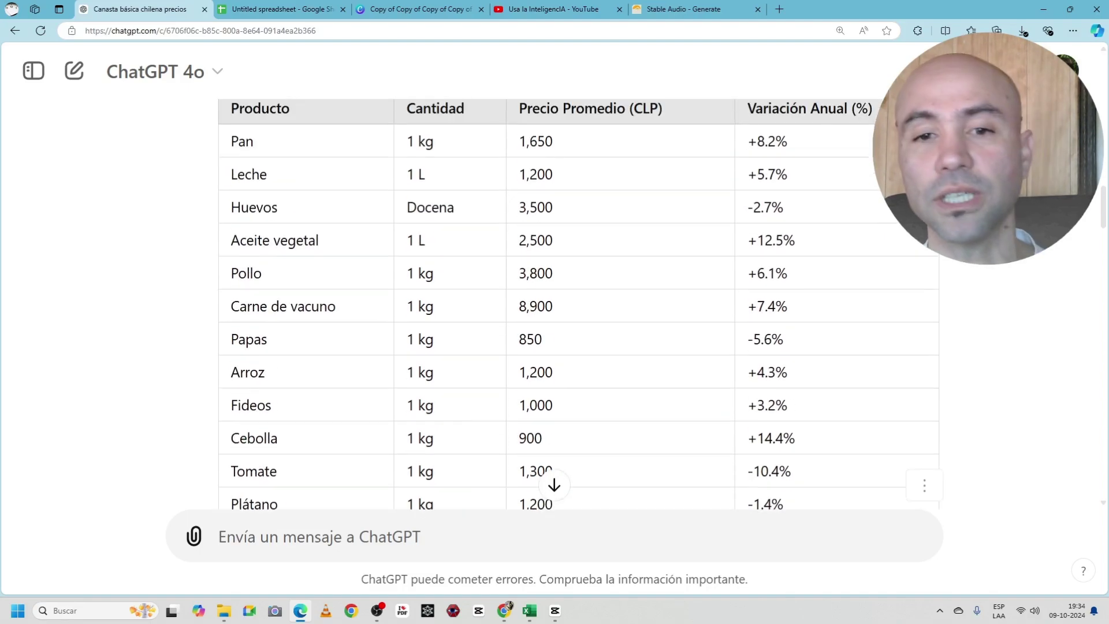
scroll(554, 303, "down", 1)
scroll(553, 304, "down", 1)
scroll(554, 303, "down", 1)
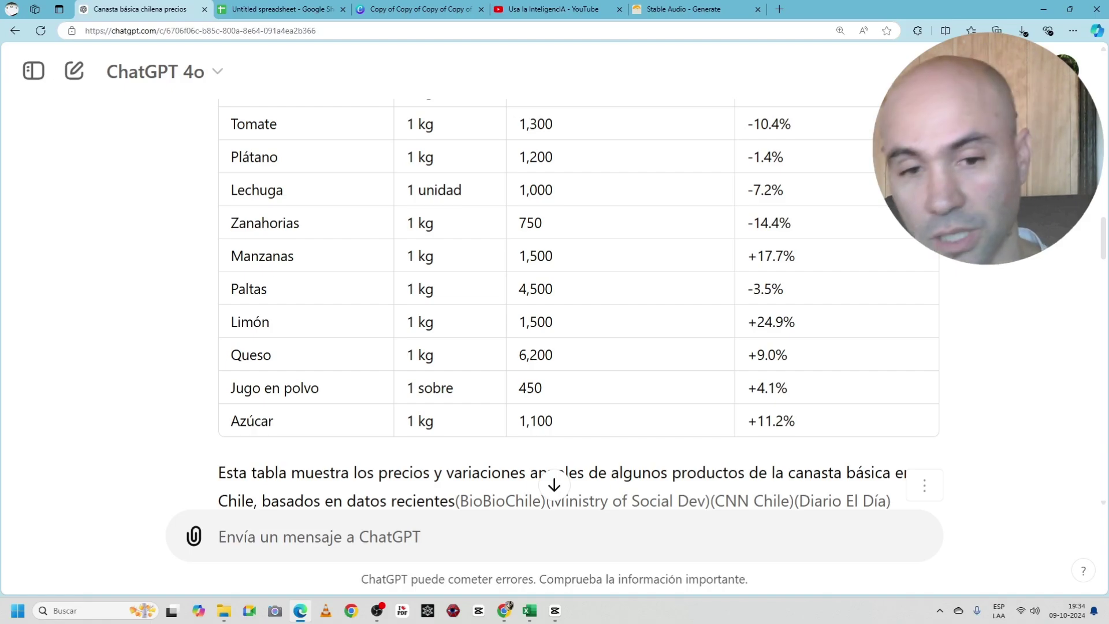
left_click_drag(526, 289, 553, 288)
left_click(537, 289)
scroll(537, 289, "down", 2)
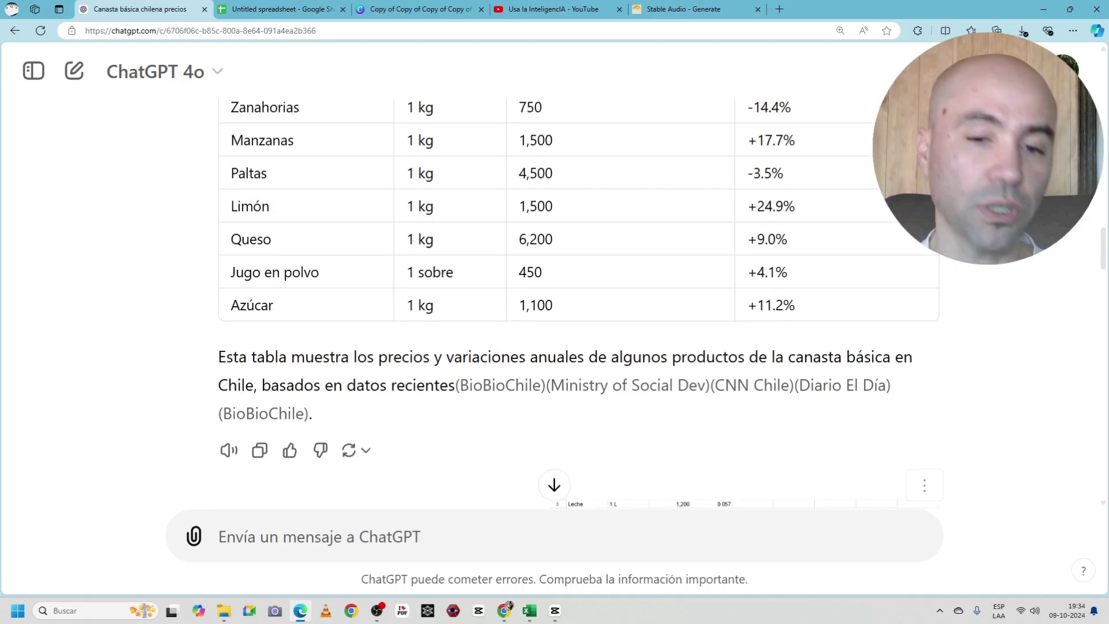
scroll(537, 289, "down", 2)
scroll(537, 288, "down", 2)
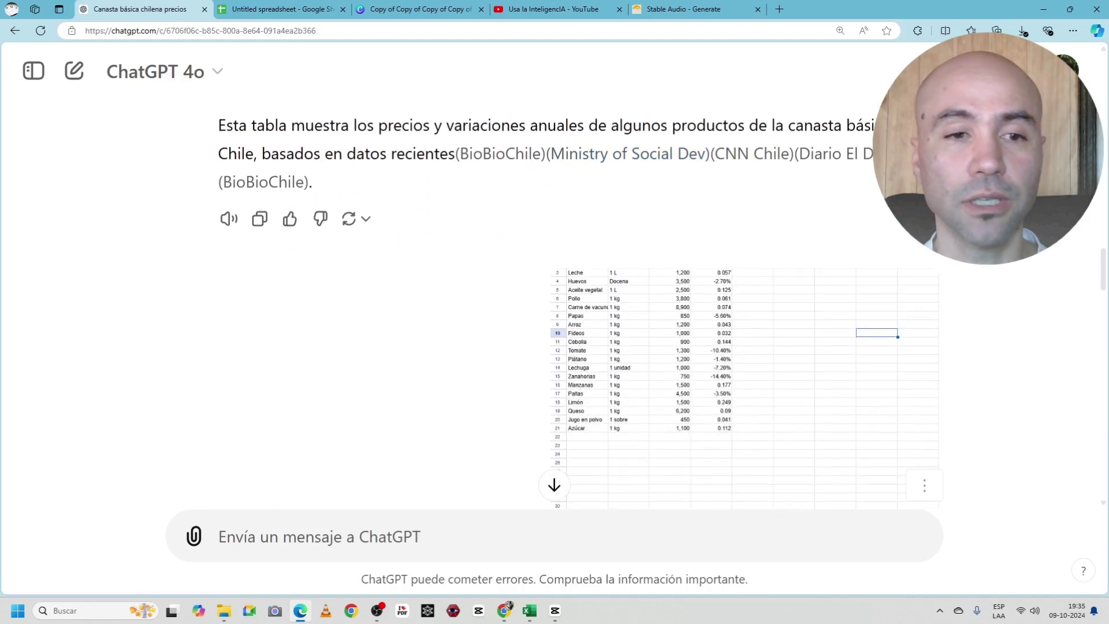
Step: Enlarge the Pan-through-Azúcar spreadsheet screenshot attached to the IVA formula request
scroll(537, 288, "down", 2)
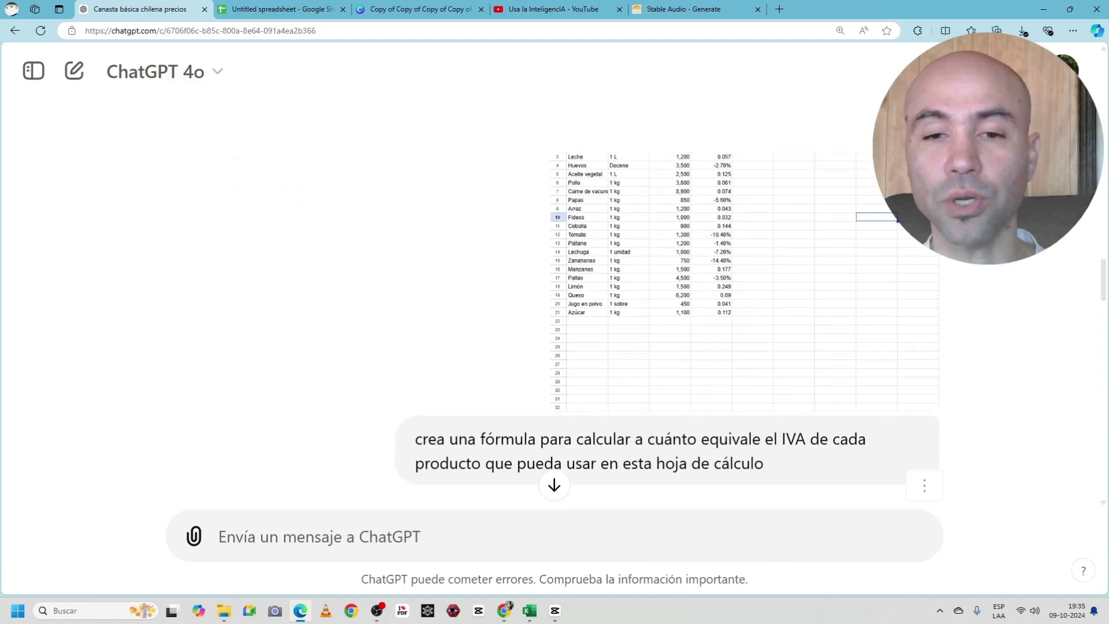
scroll(555, 289, "up", 2)
scroll(554, 288, "up", 3)
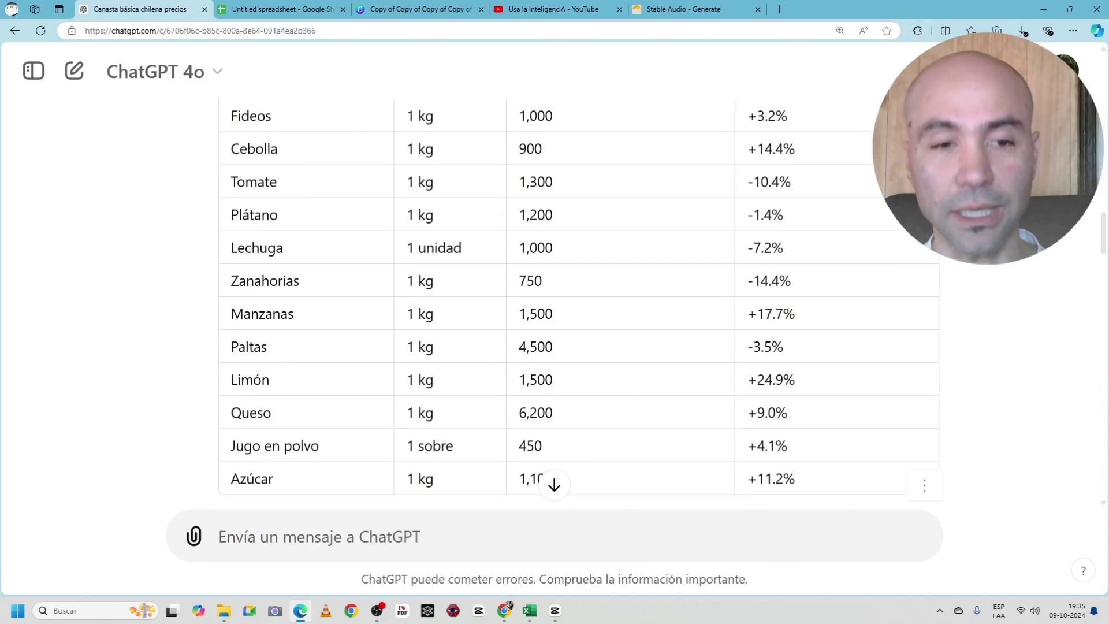
scroll(554, 288, "down", 4)
scroll(555, 288, "down", 4)
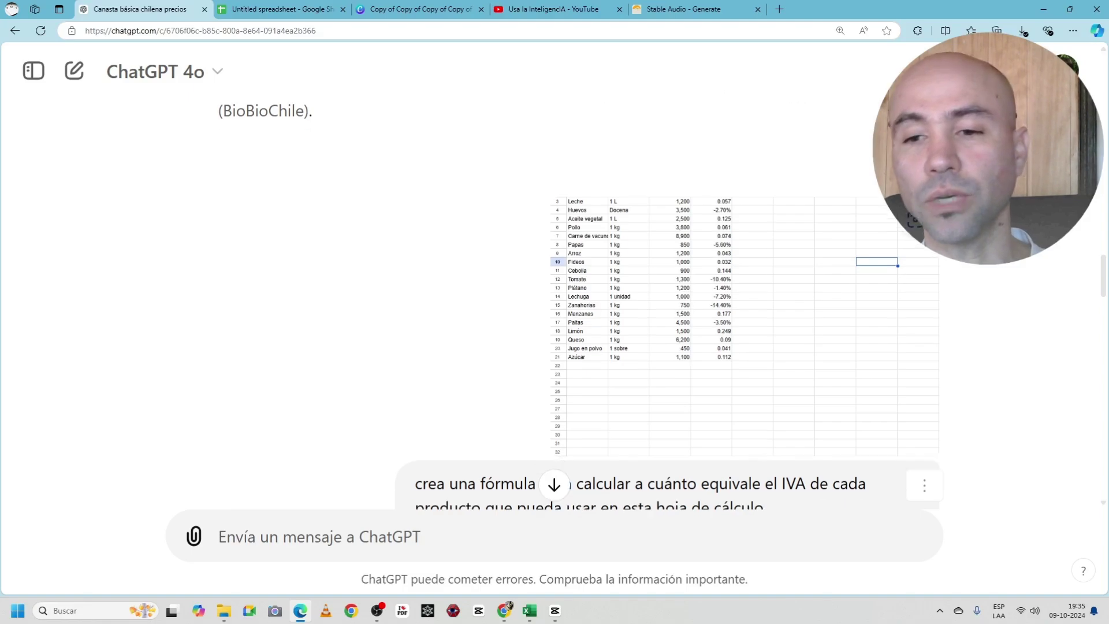
scroll(554, 288, "down", 2)
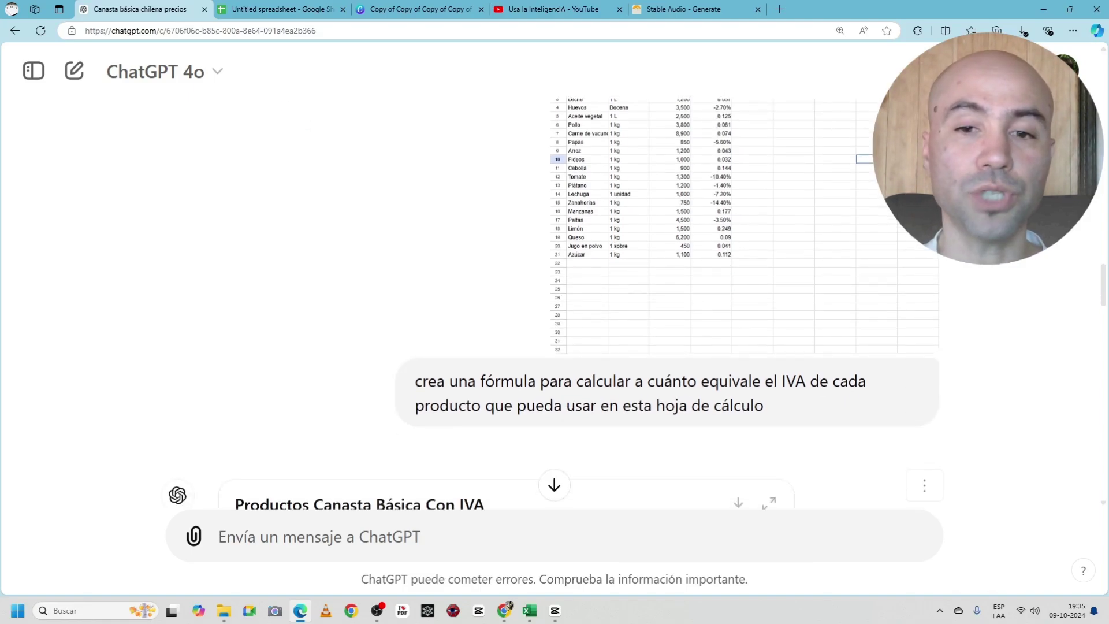
scroll(554, 289, "up", 2)
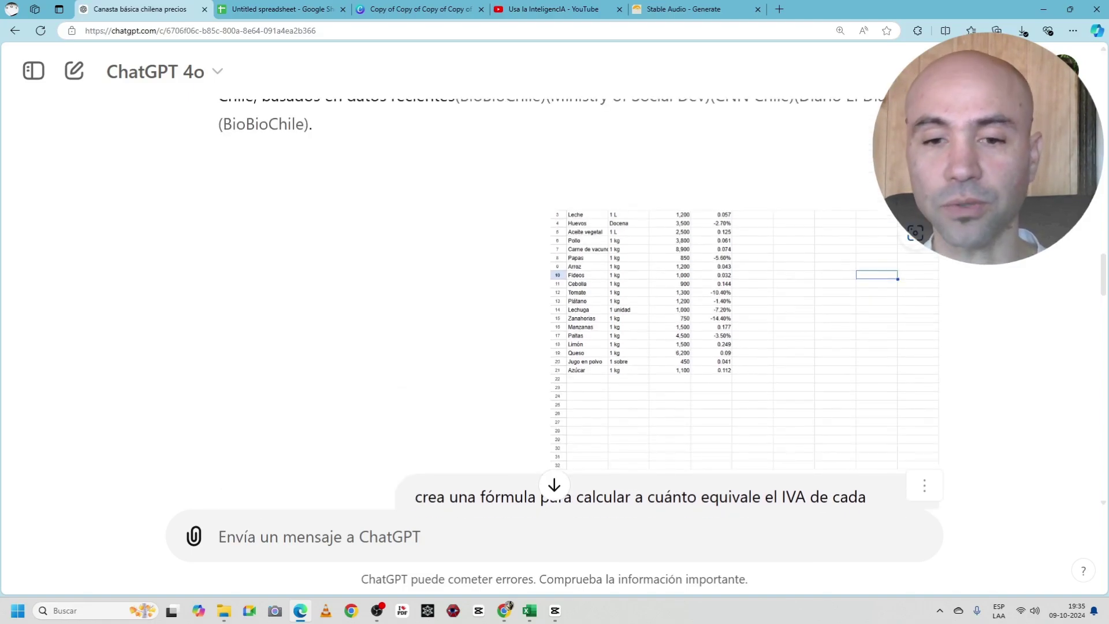
scroll(554, 289, "down", 3)
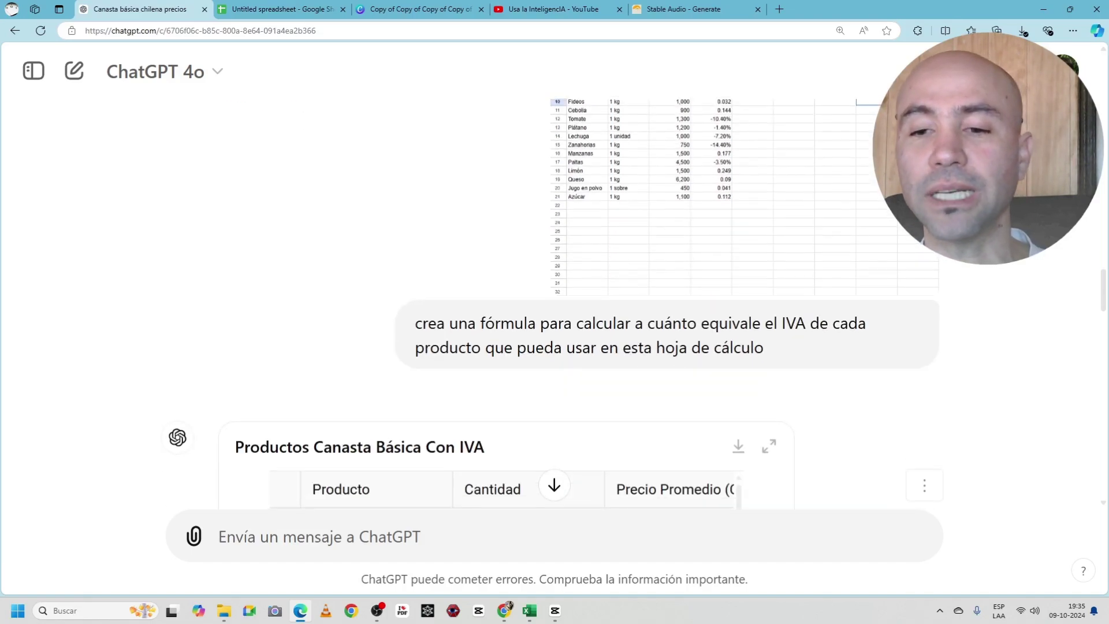
scroll(554, 289, "up", 2)
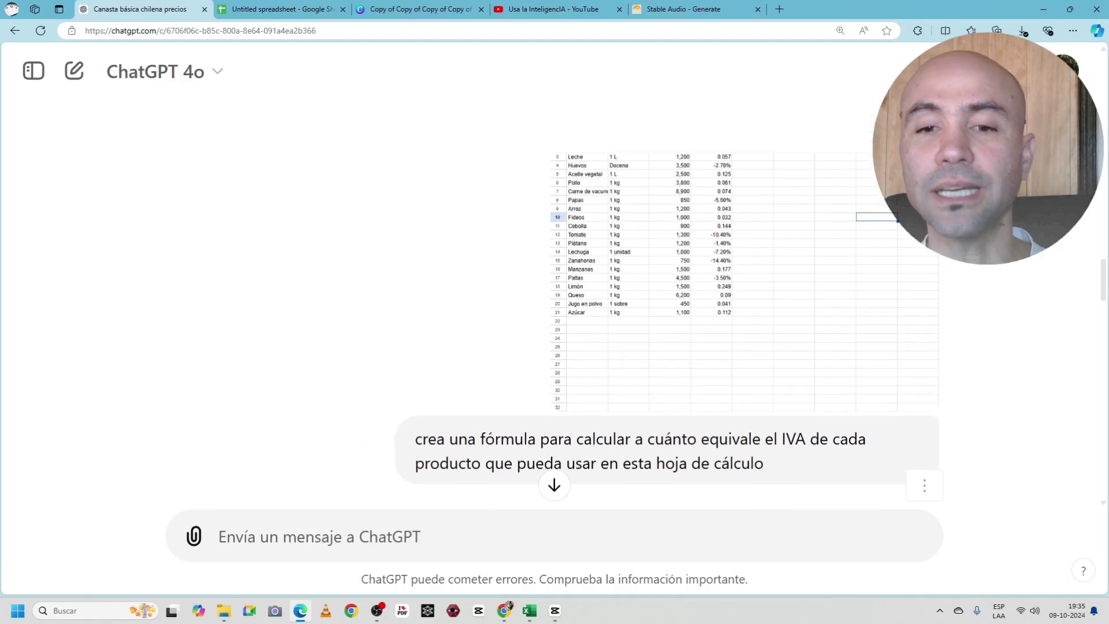
scroll(578, 288, "up", 2)
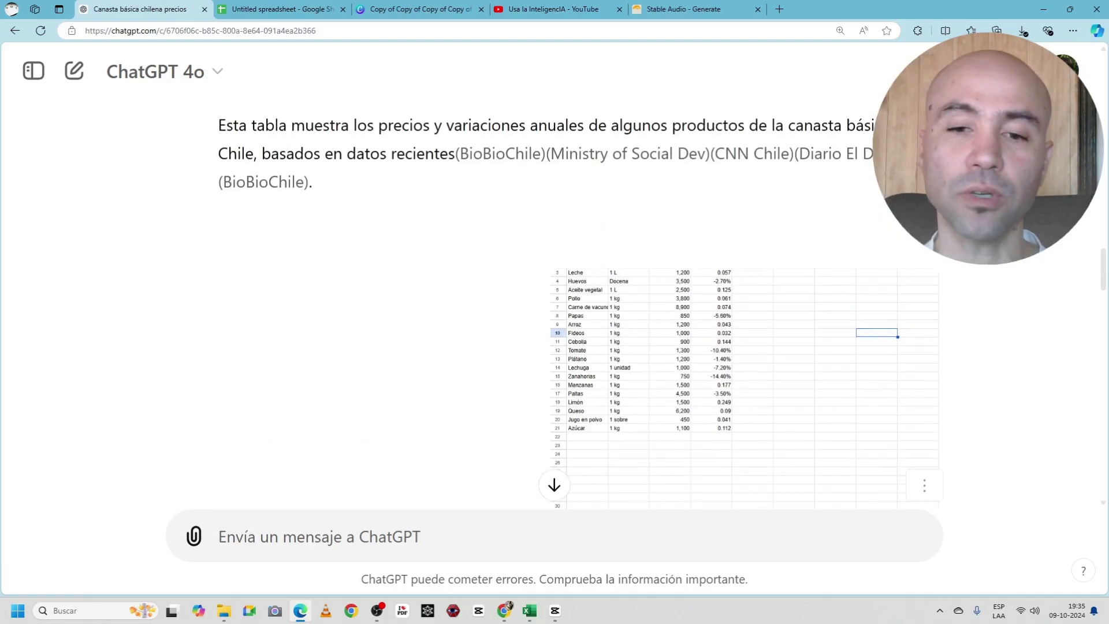
scroll(630, 270, "up", 2)
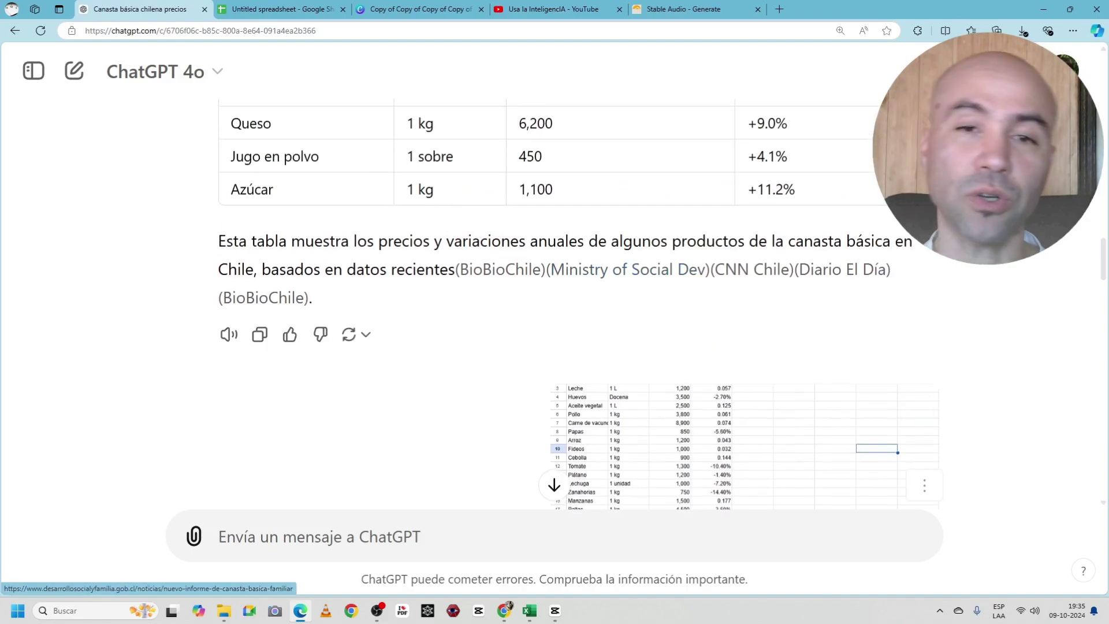
scroll(630, 269, "down", 3)
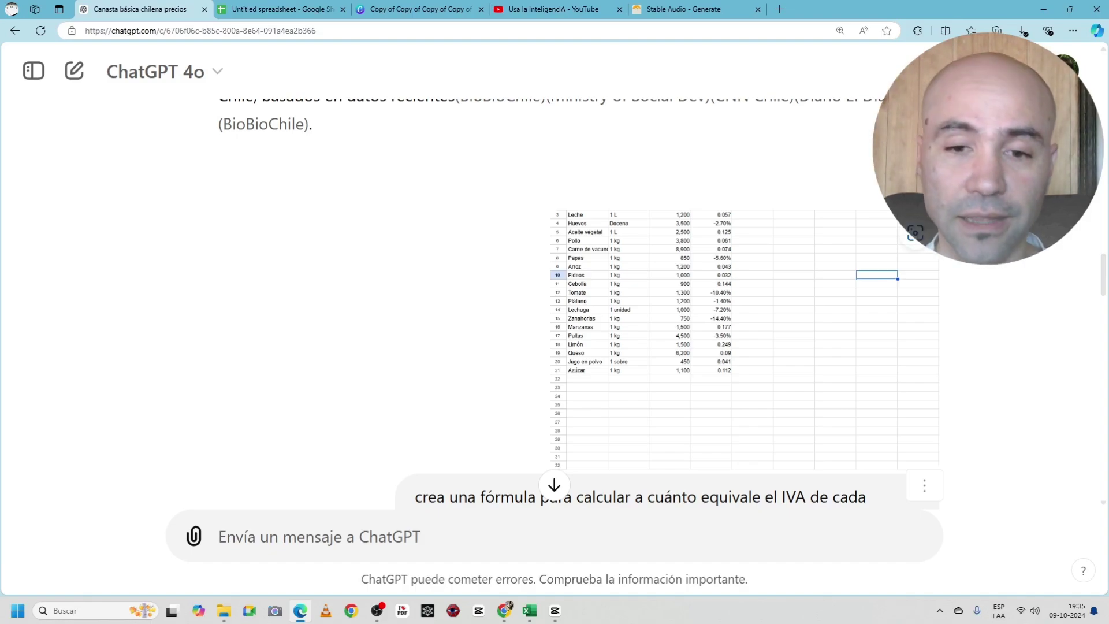
left_click(745, 323)
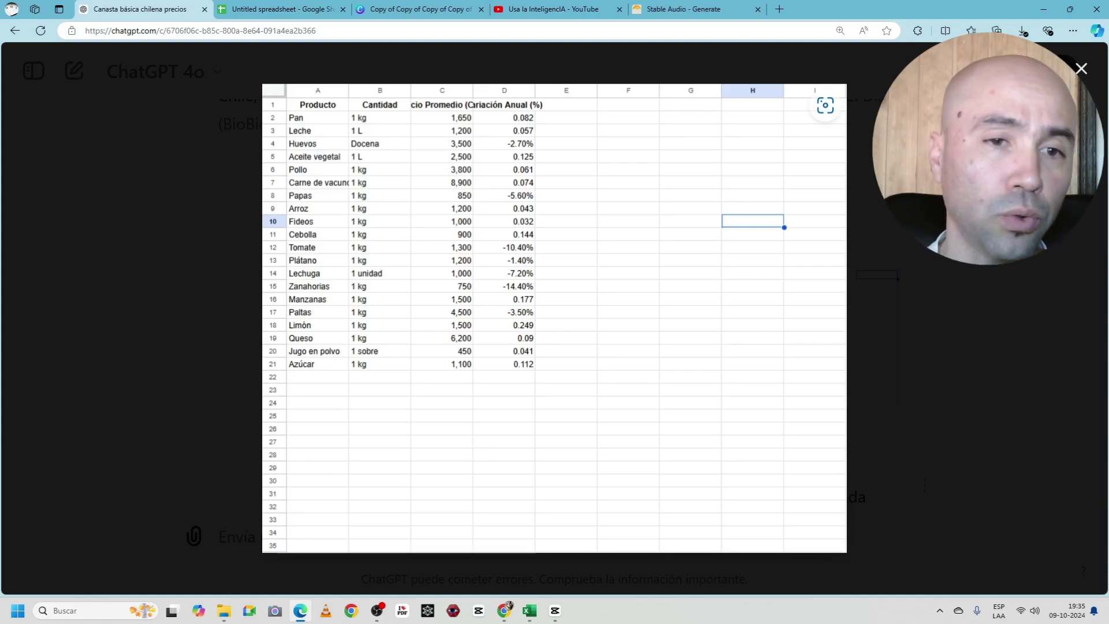
Step: Dismiss the full-size screenshot with Esc to return to the IVA formula request
key("Escape")
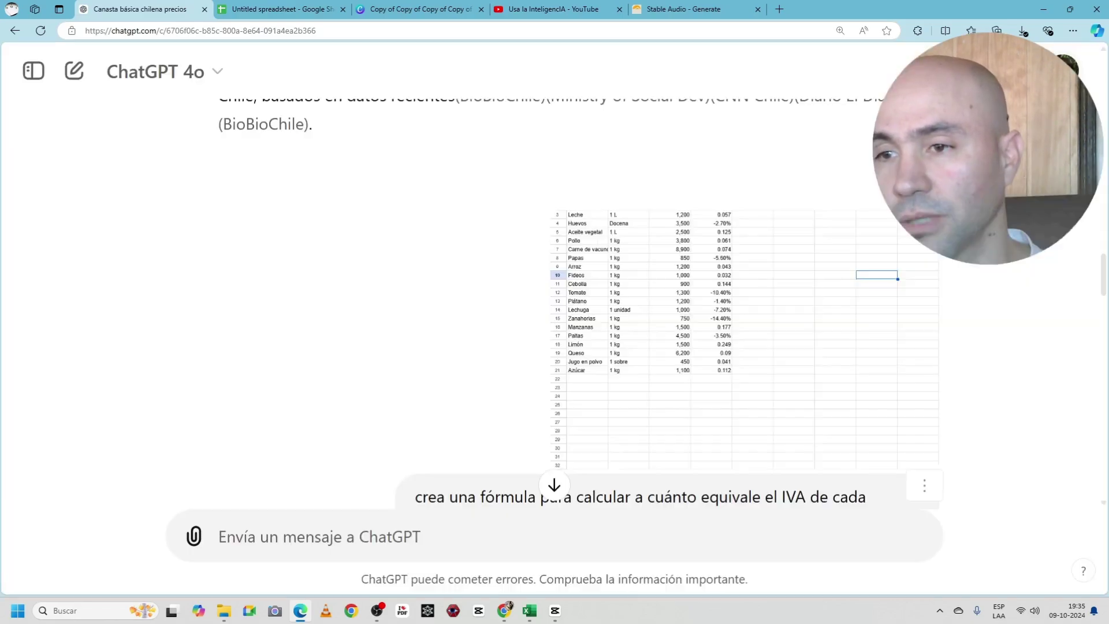
scroll(554, 289, "up", 3)
scroll(555, 289, "up", 5)
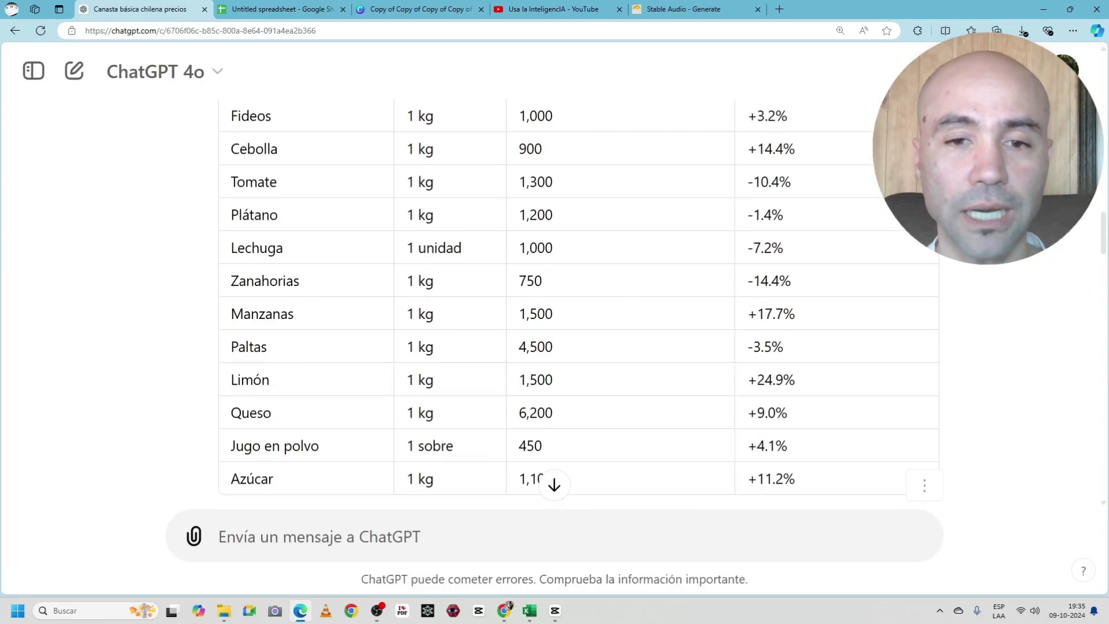
scroll(555, 289, "down", 2)
scroll(555, 289, "up", 9)
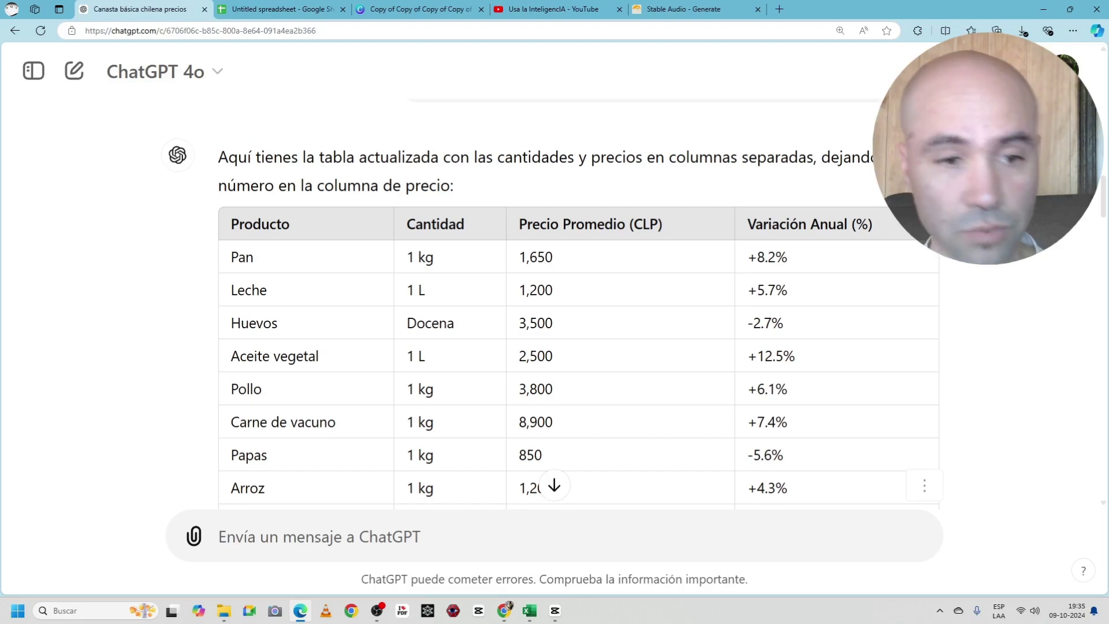
scroll(554, 288, "down", 6)
scroll(555, 288, "down", 5)
scroll(554, 288, "down", 2)
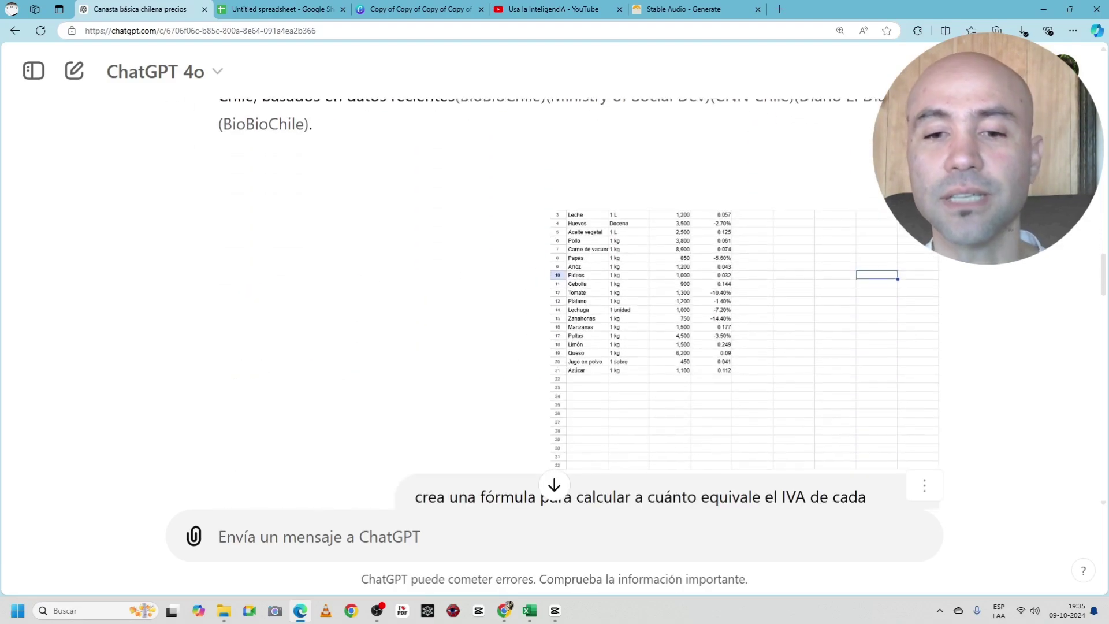
scroll(555, 289, "down", 3)
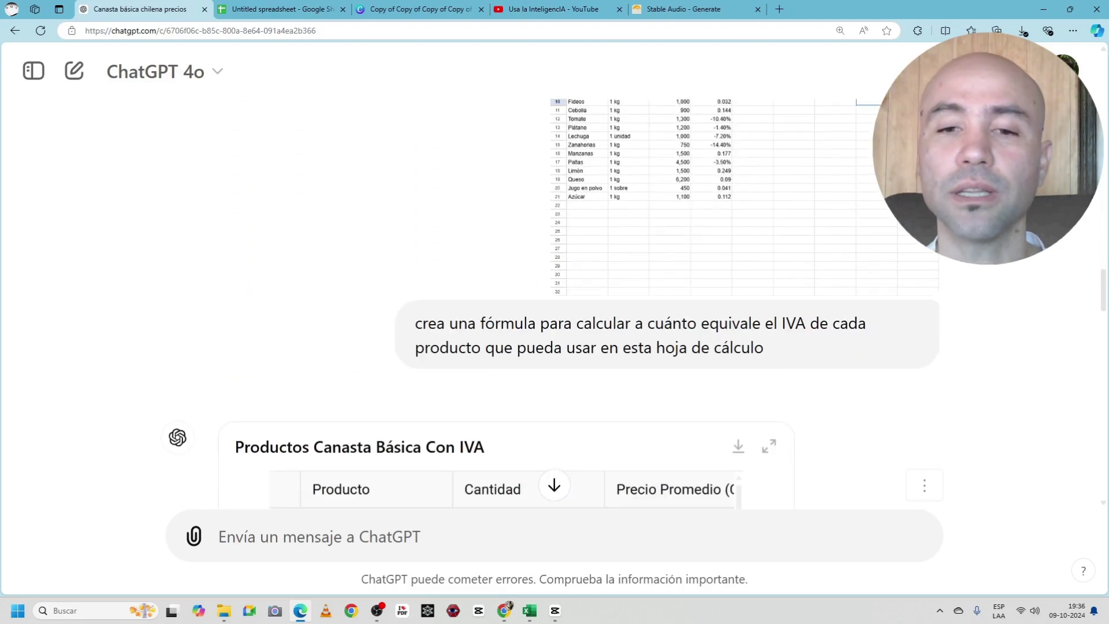
scroll(554, 289, "down", 2)
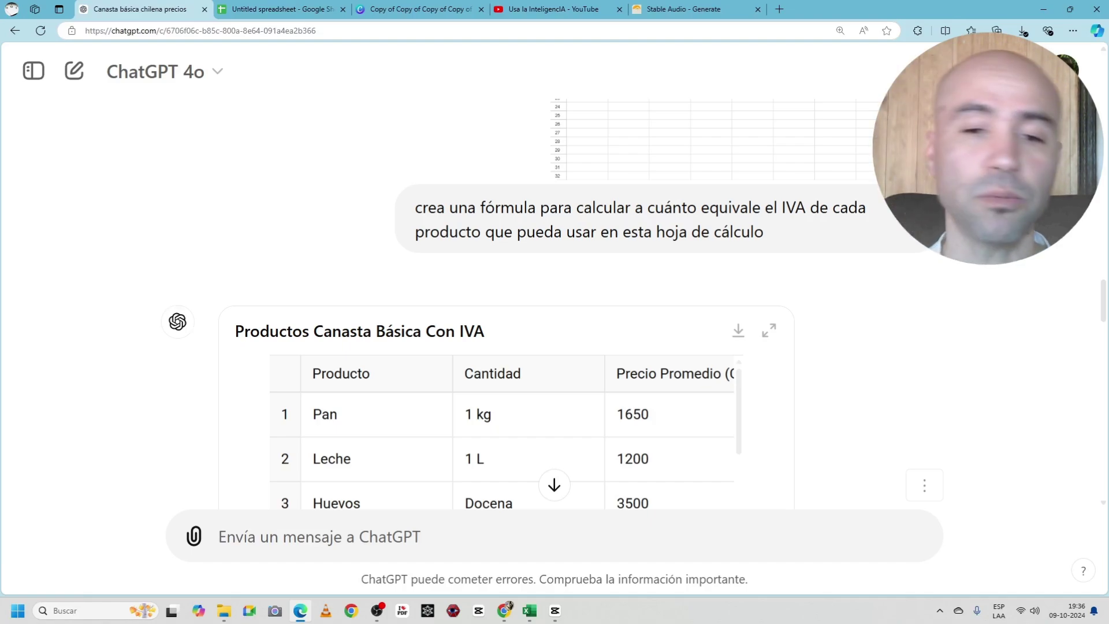
scroll(554, 288, "down", 1)
scroll(554, 289, "down", 2)
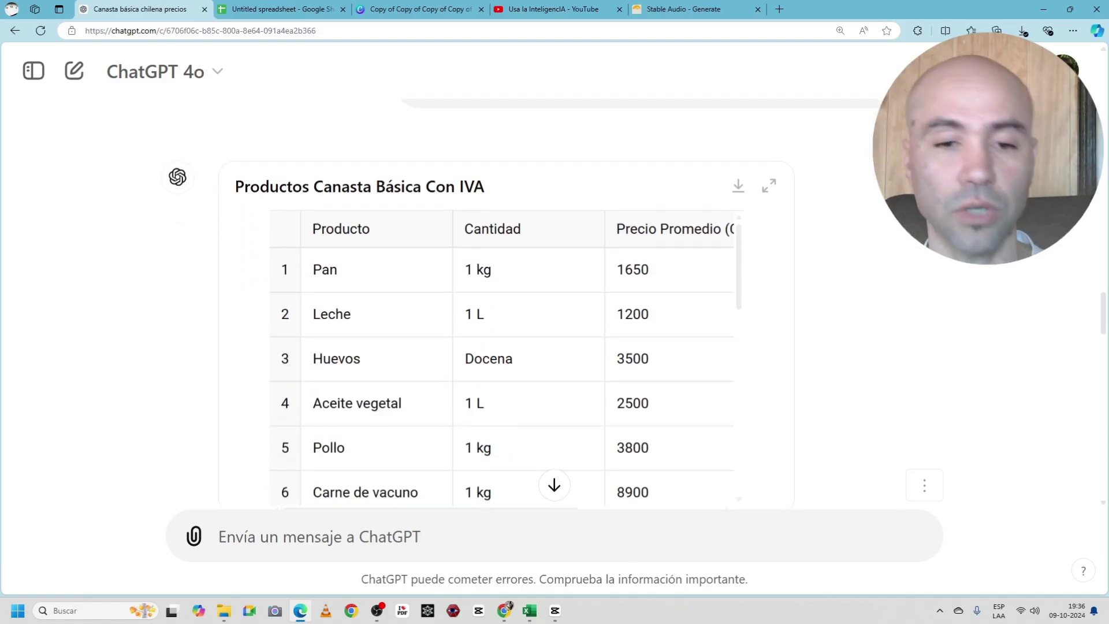
scroll(554, 288, "up", 3)
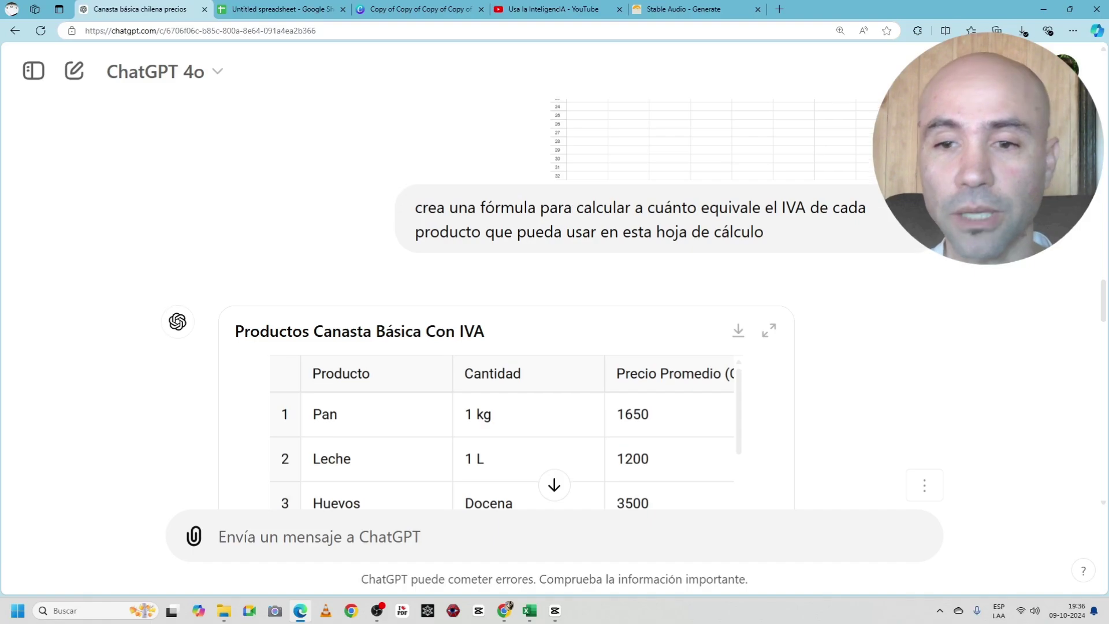
scroll(554, 288, "down", 2)
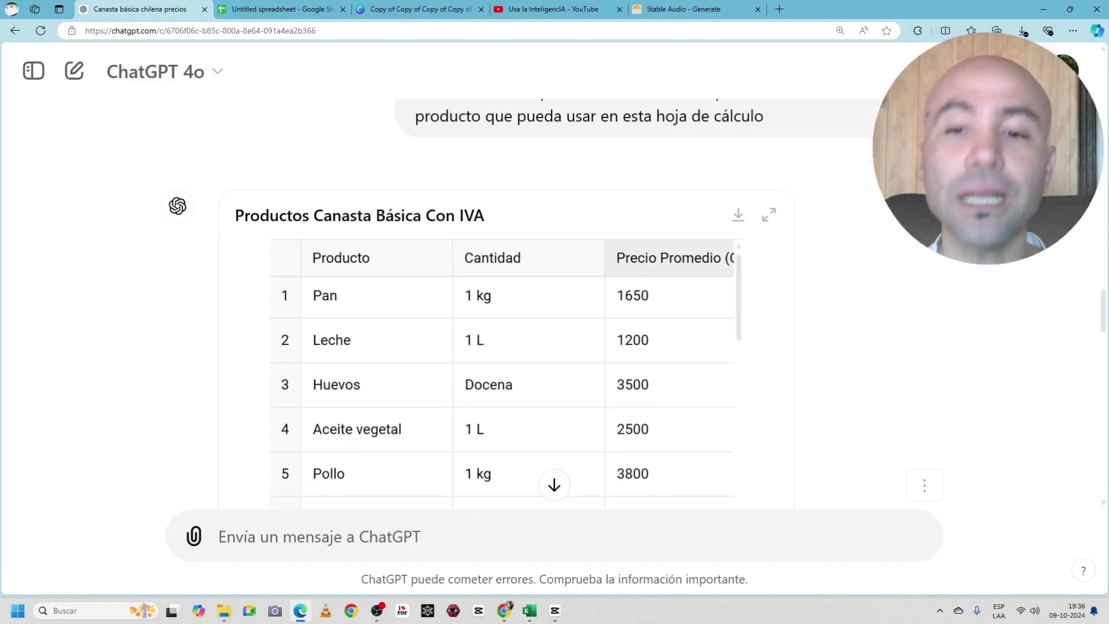
scroll(502, 375, "down", 2)
scroll(502, 375, "up", 2)
scroll(503, 376, "down", 2)
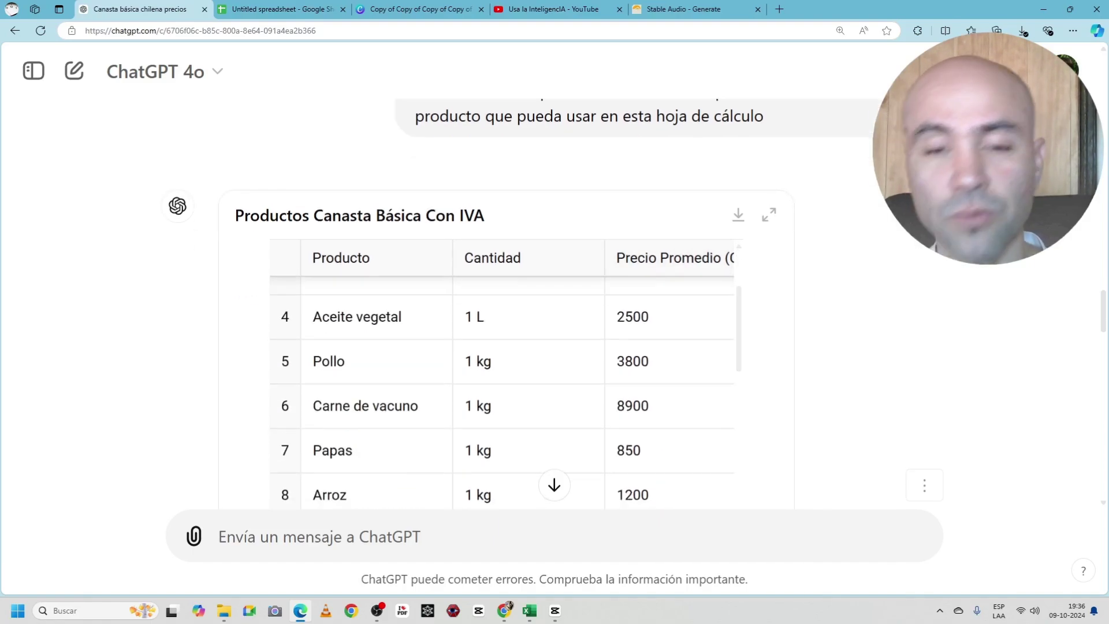
scroll(555, 288, "down", 2)
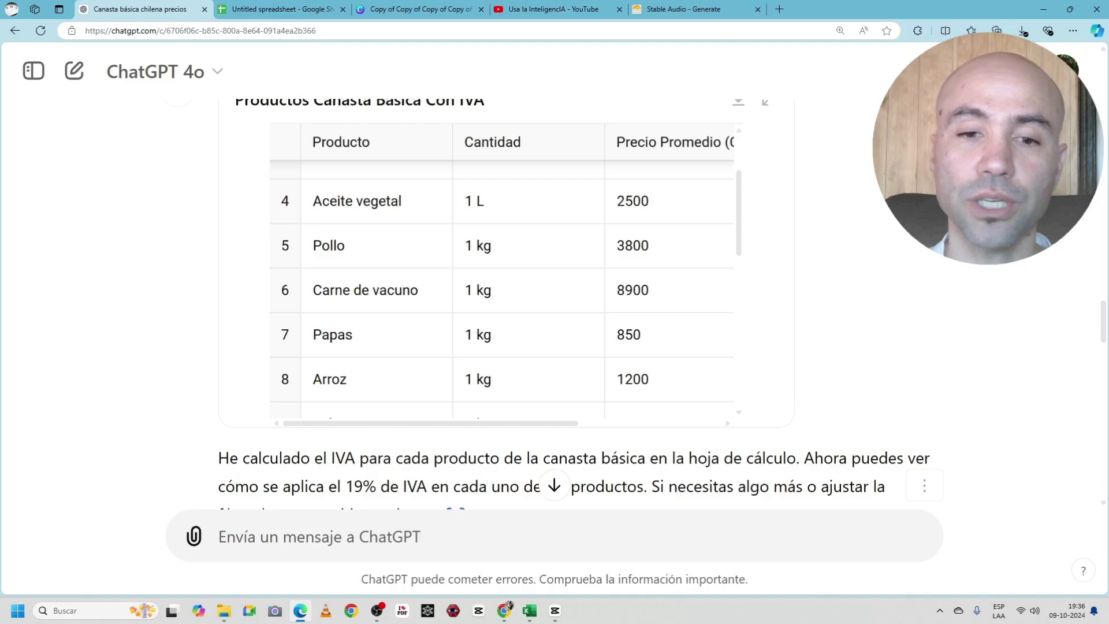
scroll(502, 288, "down", 3)
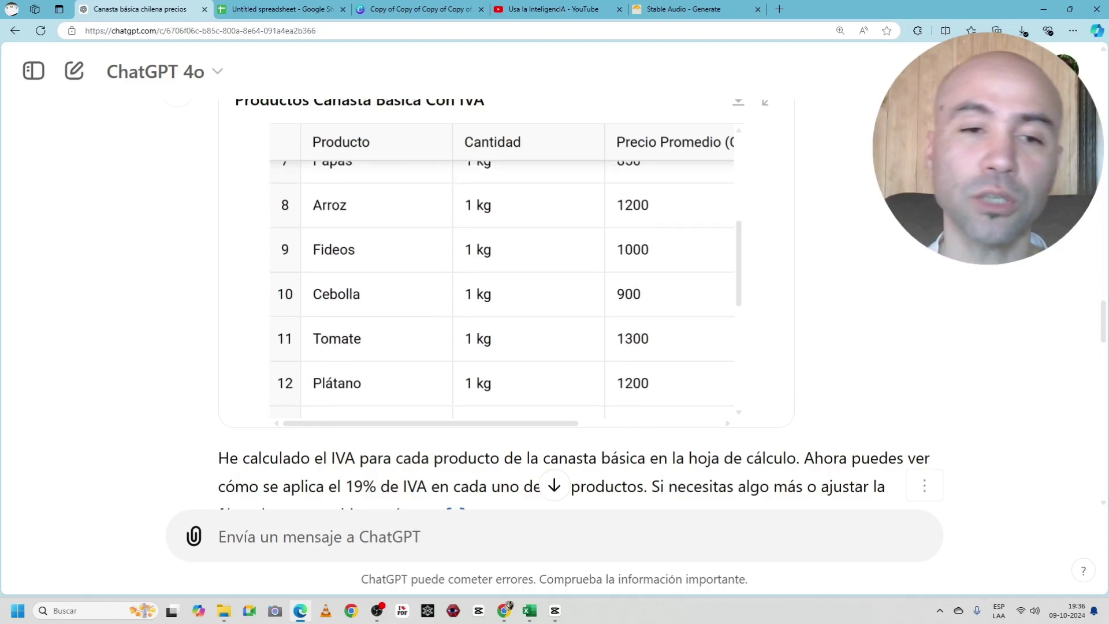
scroll(555, 288, "down", 2)
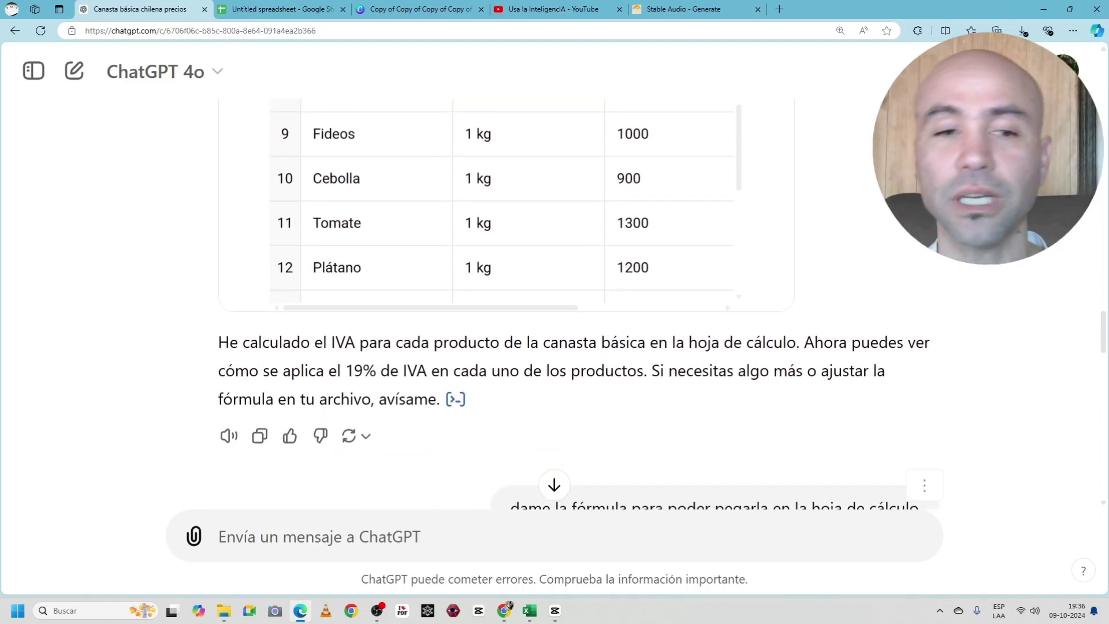
scroll(502, 202, "down", 1)
scroll(503, 201, "down", 3)
scroll(502, 202, "down", 2)
Step: Highlight the request for a pasteable IVA formula and scroll to the =C2*0.19 answer
scroll(502, 202, "down", 3)
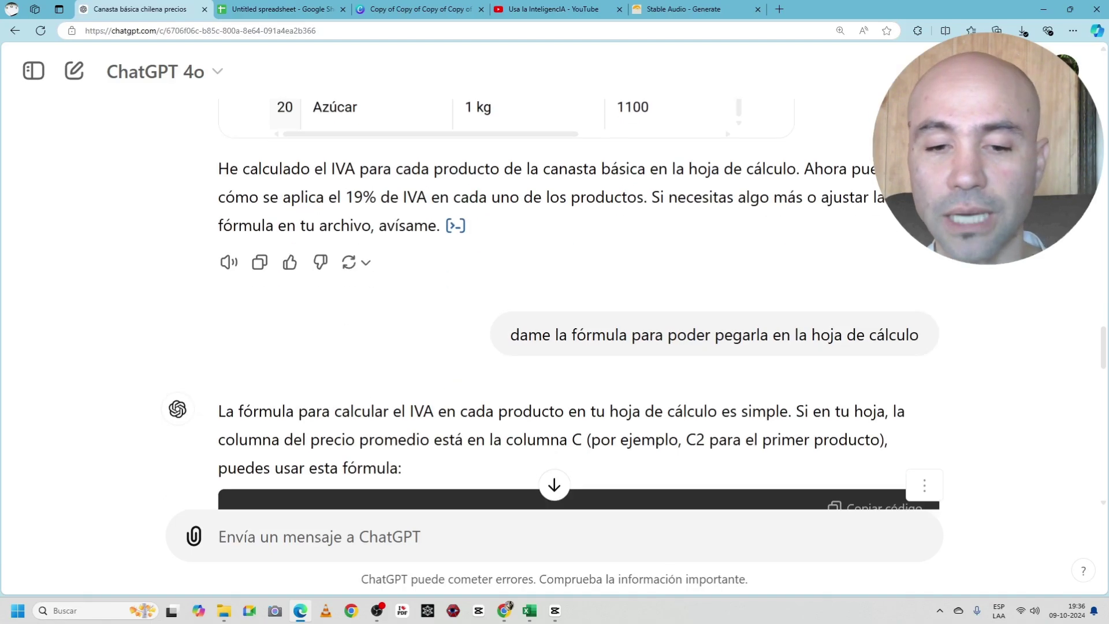
scroll(503, 202, "down", 2)
left_click_drag(520, 219, 917, 220)
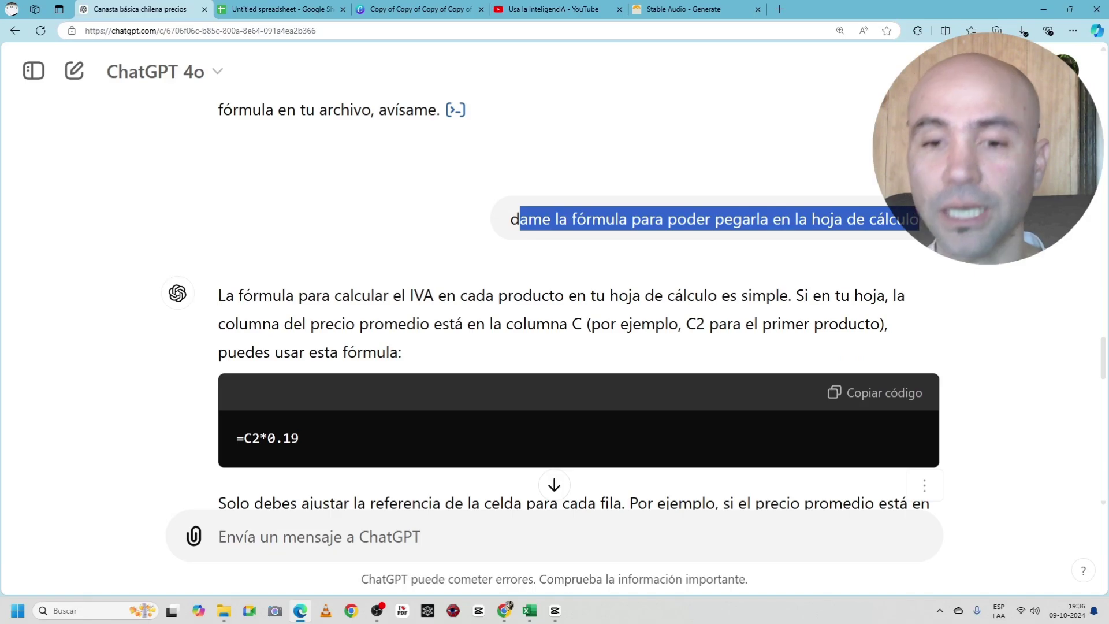
scroll(555, 288, "up", 5)
scroll(555, 289, "up", 5)
scroll(554, 288, "up", 3)
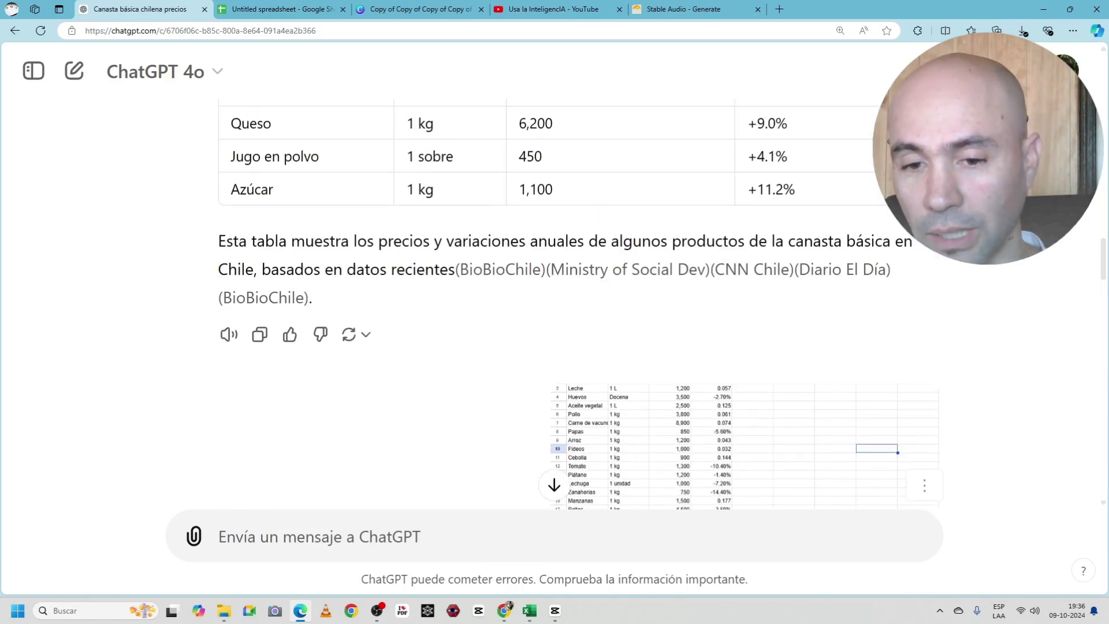
scroll(555, 288, "down", 3)
scroll(555, 289, "down", 3)
scroll(554, 288, "down", 3)
scroll(555, 289, "down", 4)
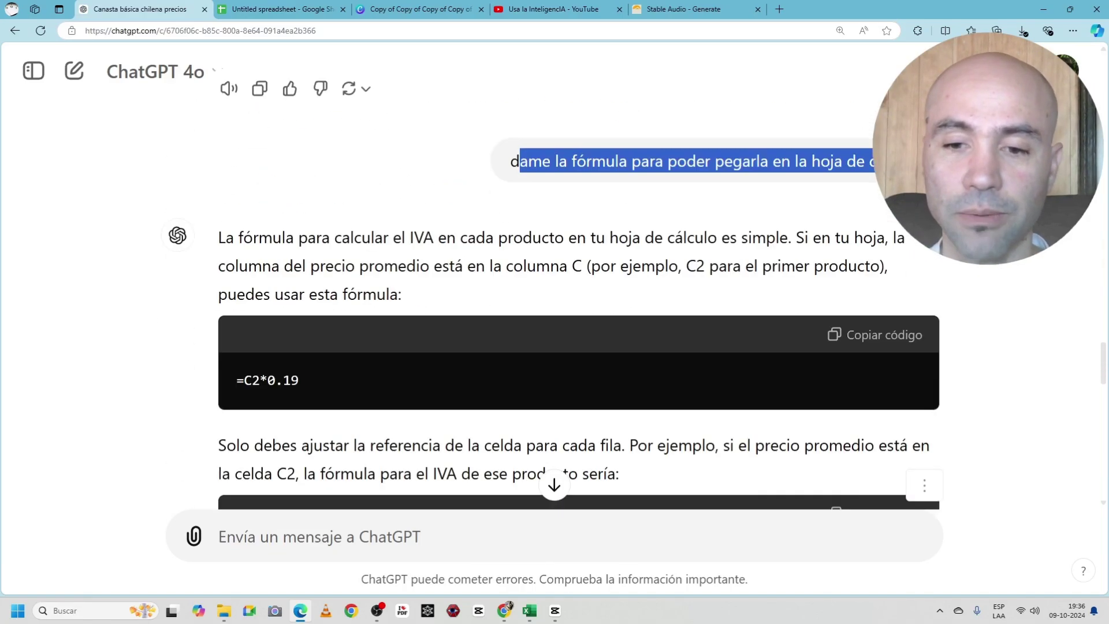
scroll(554, 288, "down", 1)
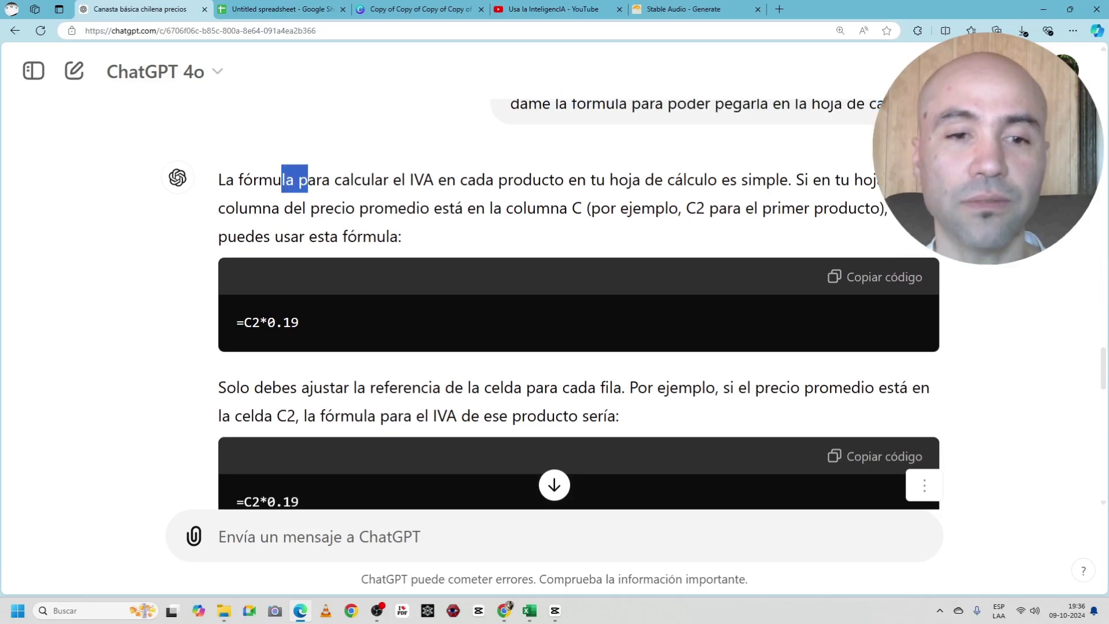
Step: Highlight the explanation of the =C2*0.19 formula, then switch to the Untitled spreadsheet tab
left_click_drag(282, 180, 522, 208)
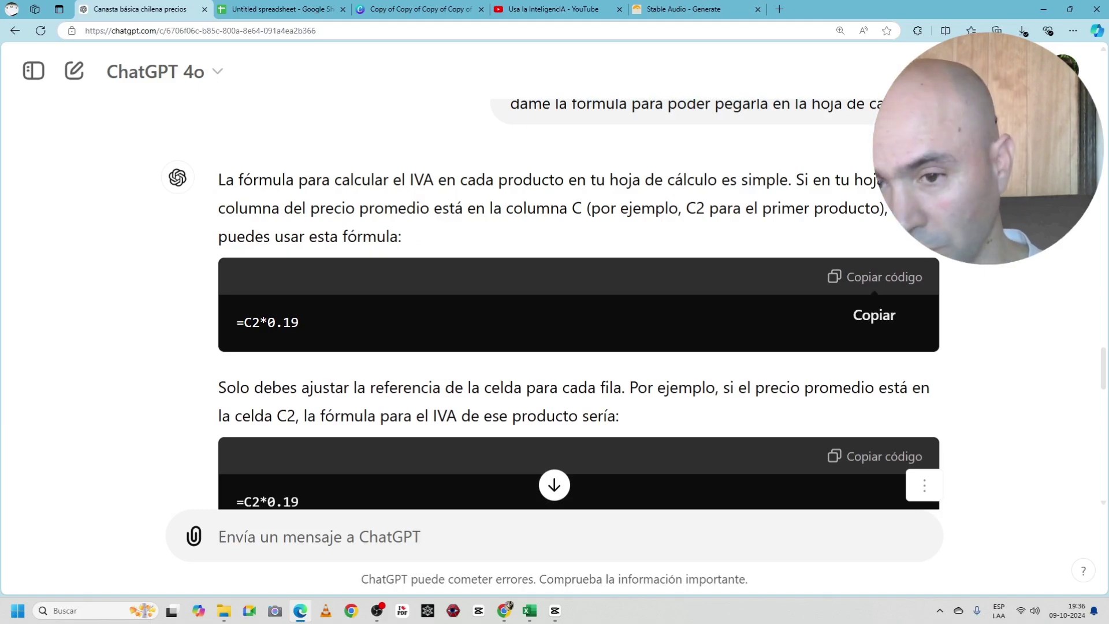
scroll(555, 289, "down", 2)
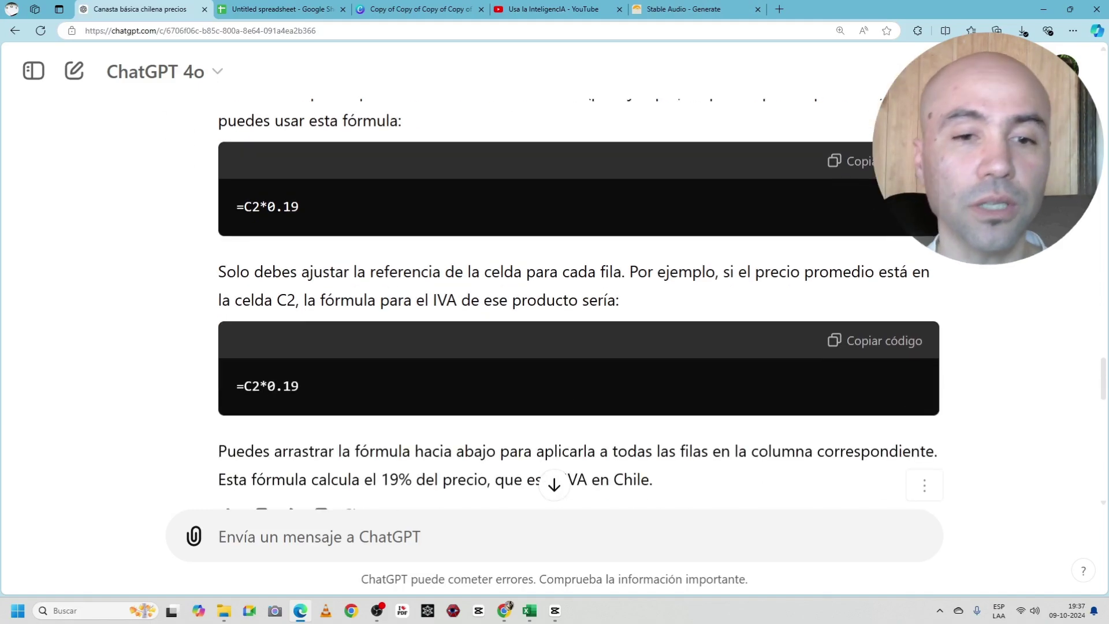
scroll(554, 288, "down", 1)
key("ctrl+Tab")
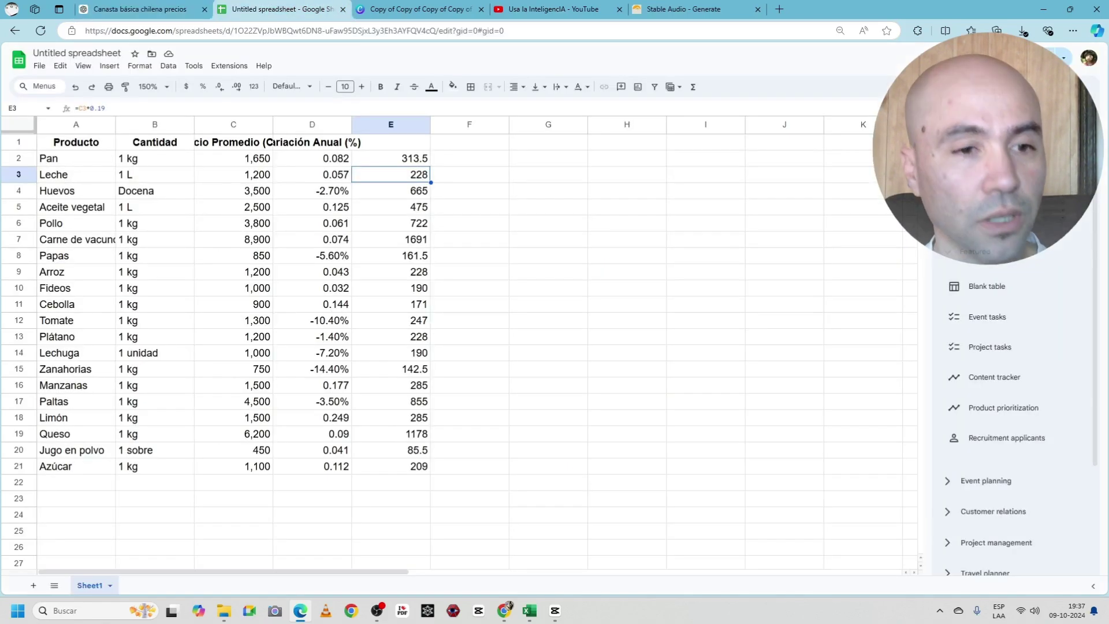
Step: Select the E2:E21 IVA results and confirm E2 holds =C2*0.19
left_click(391, 158)
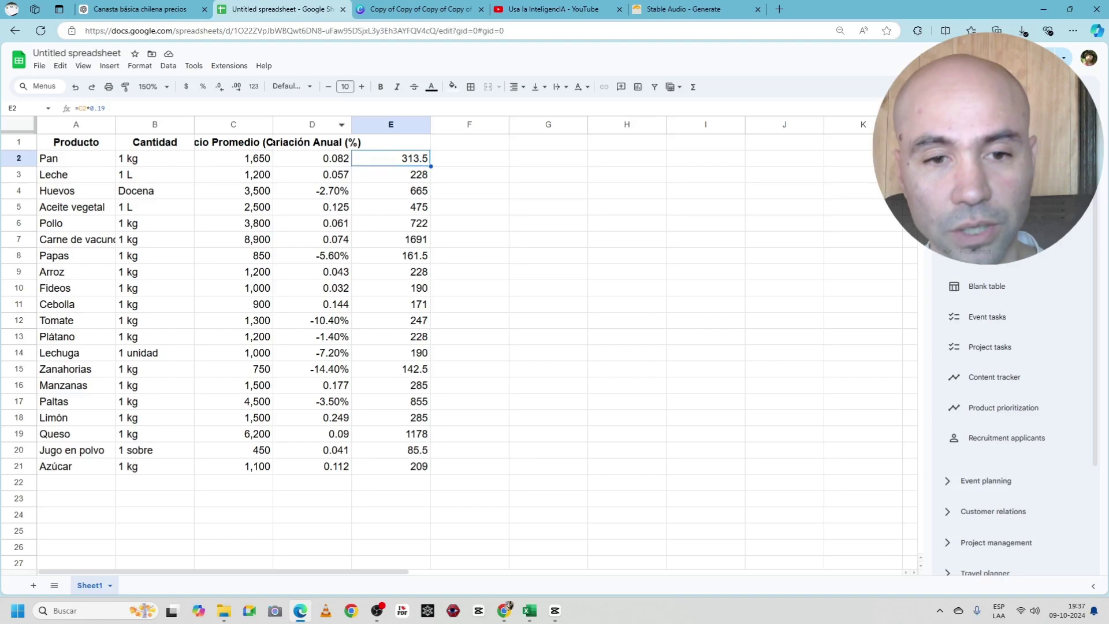
left_click_drag(390, 158, 391, 467)
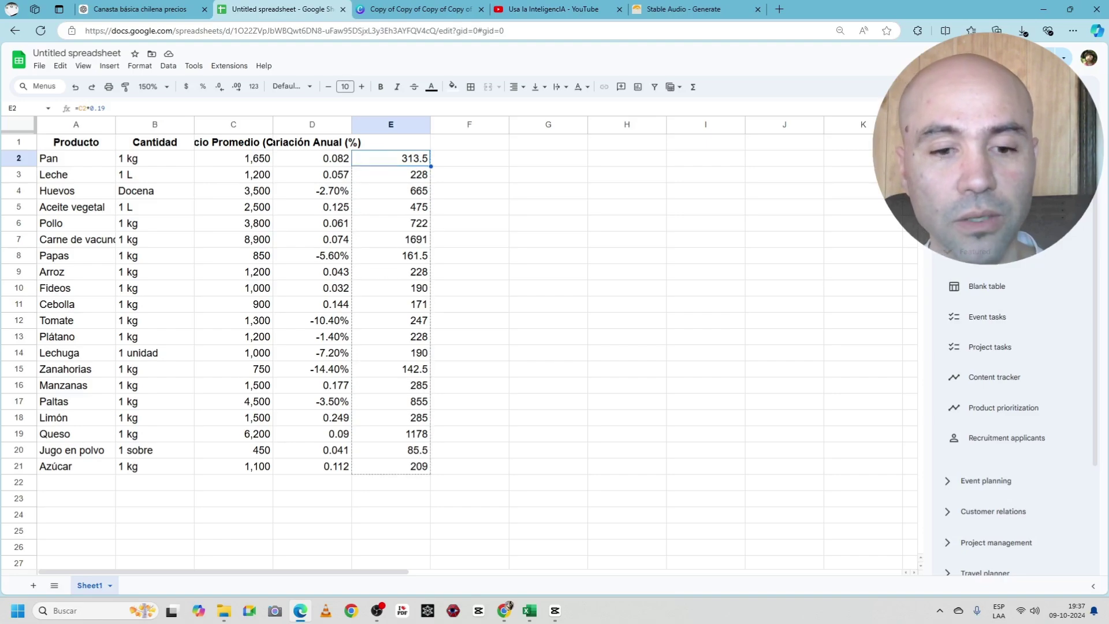
left_click(390, 158)
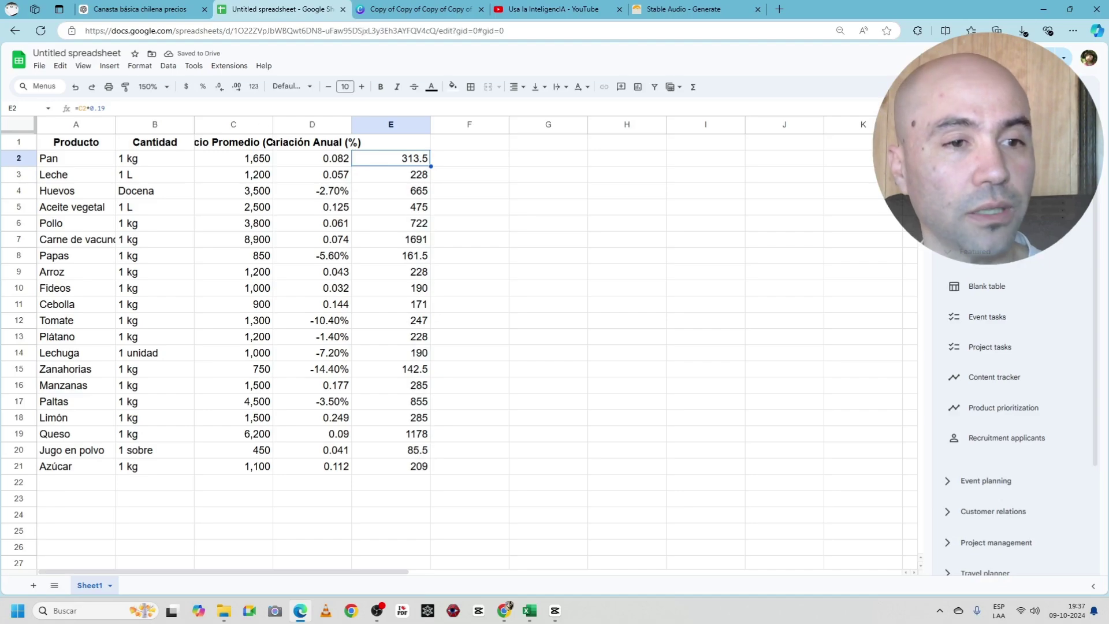
left_click_drag(106, 109, 85, 109)
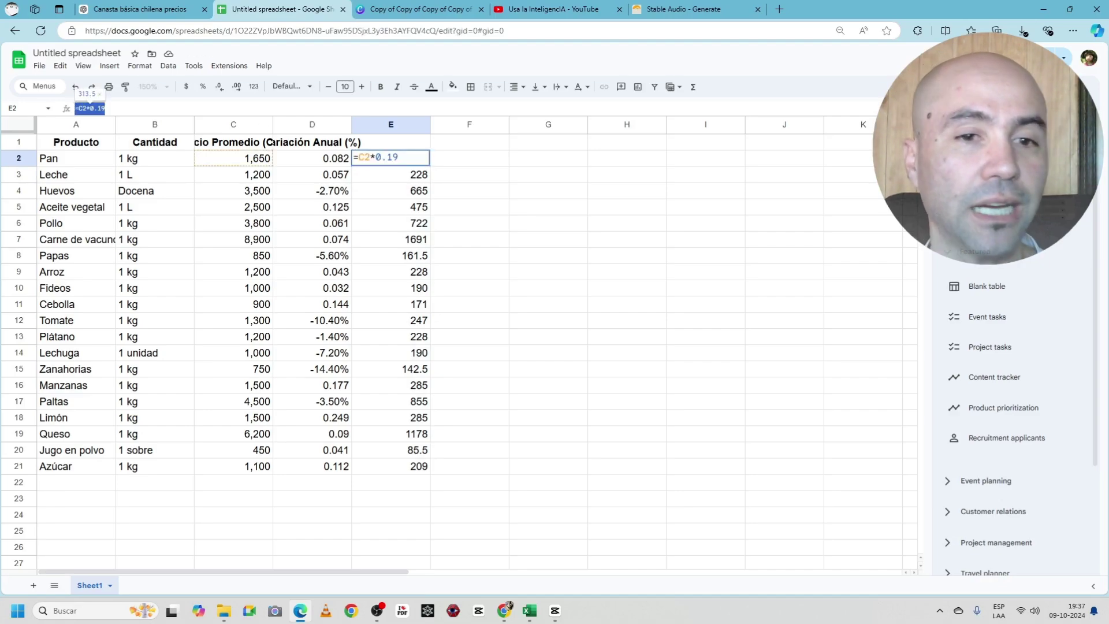
key("Return")
key("Up")
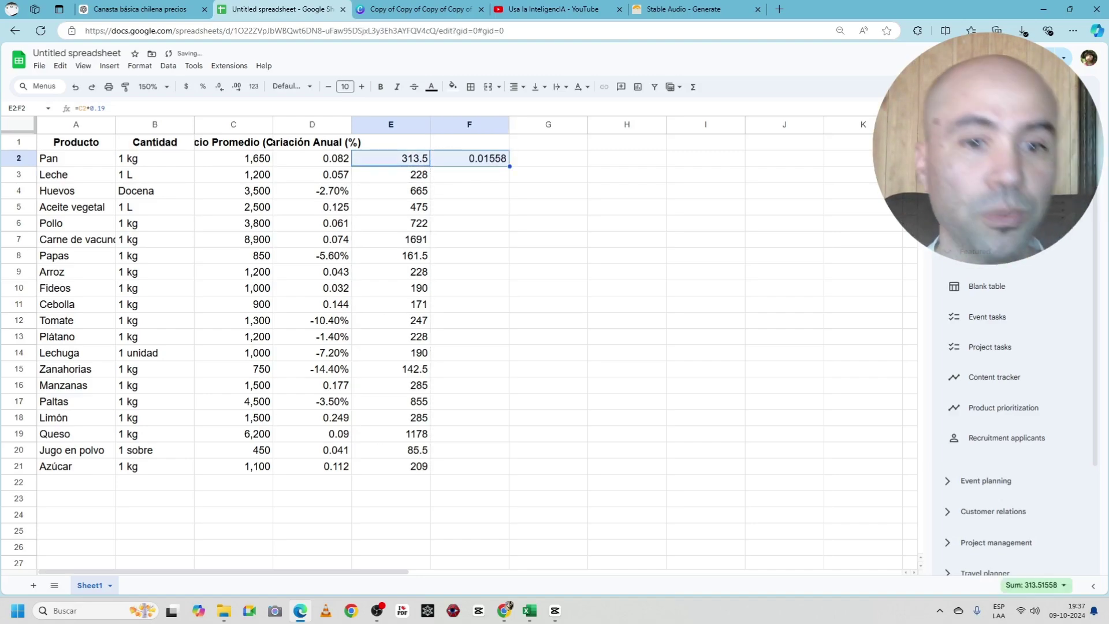
Step: Delete the stray 0.01558 value from F2 and compare C2's 1650 price with E2's formula
left_click(391, 239)
left_click(469, 158)
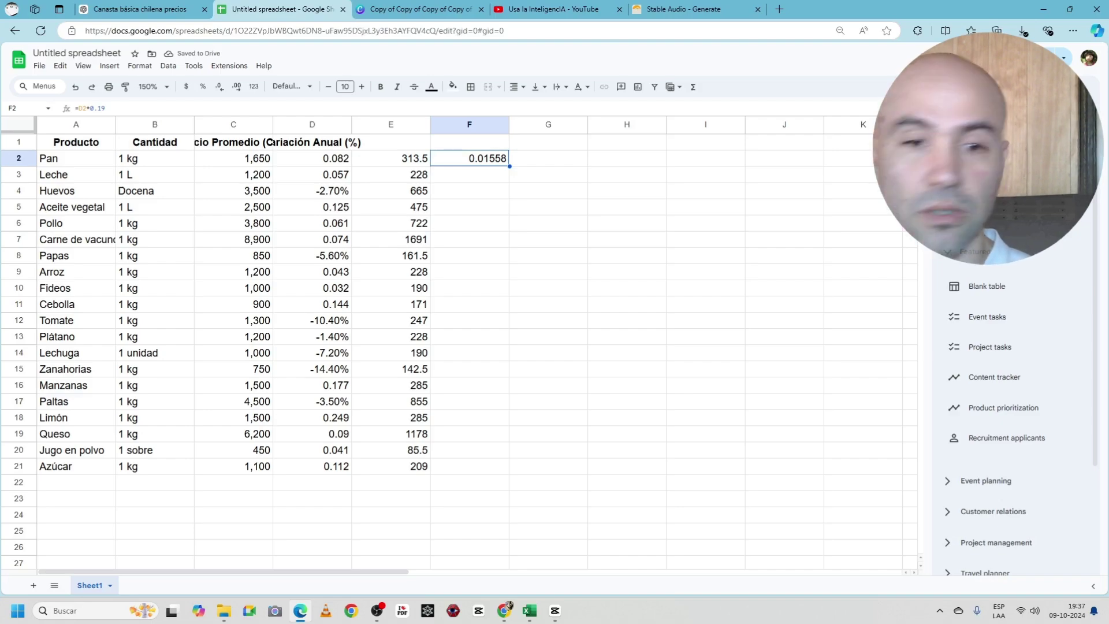
key("Delete")
left_click(391, 159)
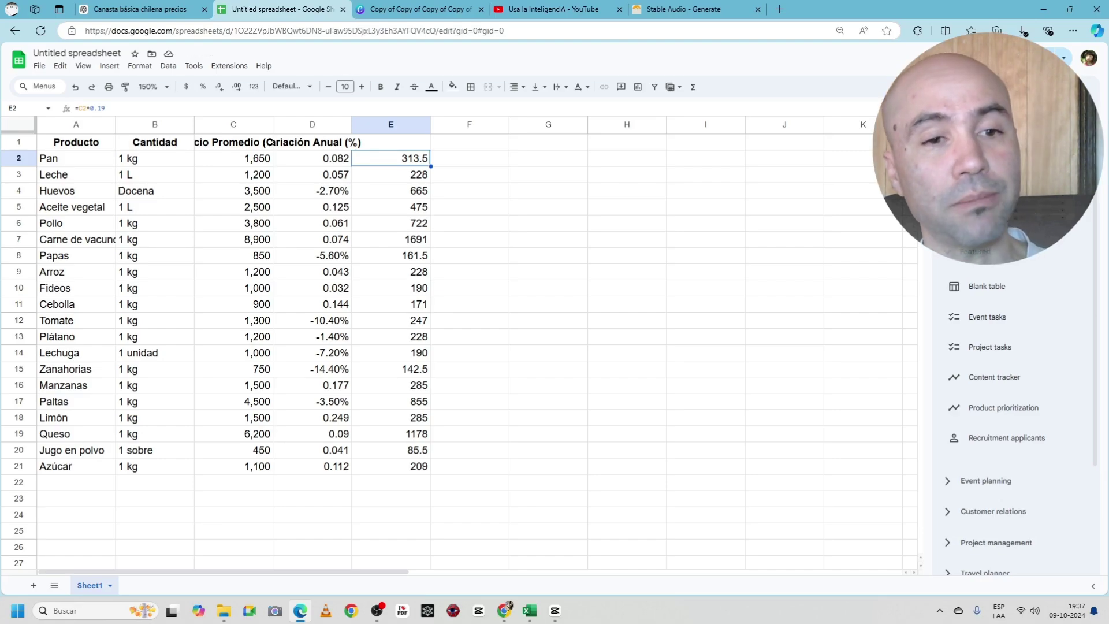
left_click(233, 159)
left_click(391, 159)
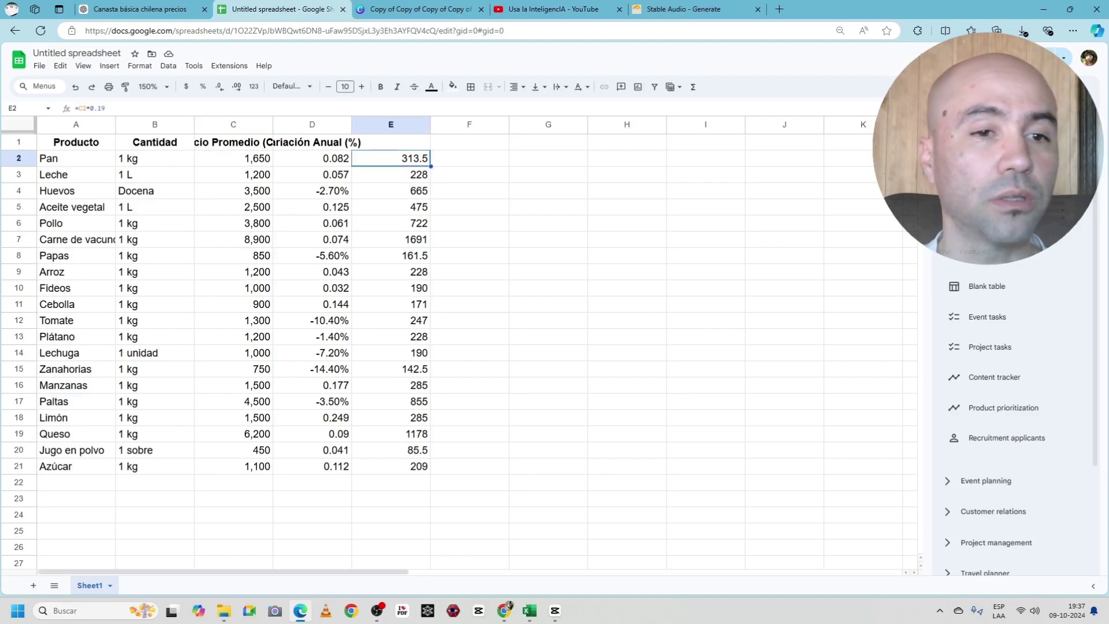
Step: Check C3's price and the =Cn*0.19 formulas in E3 through E9, then return to ChatGPT
left_click(232, 174)
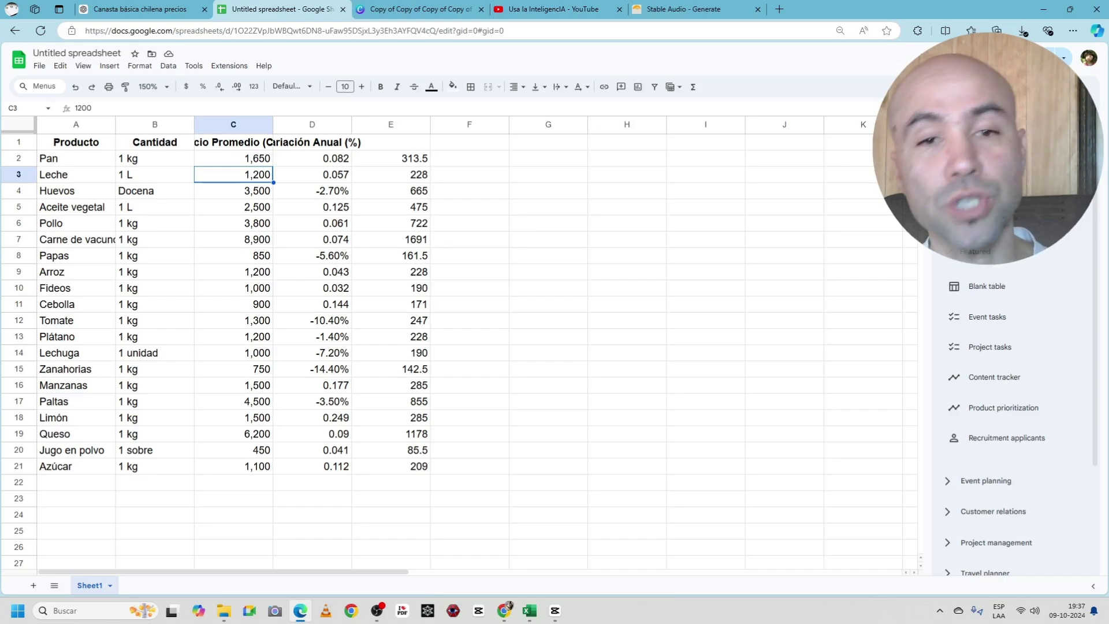
left_click(391, 174)
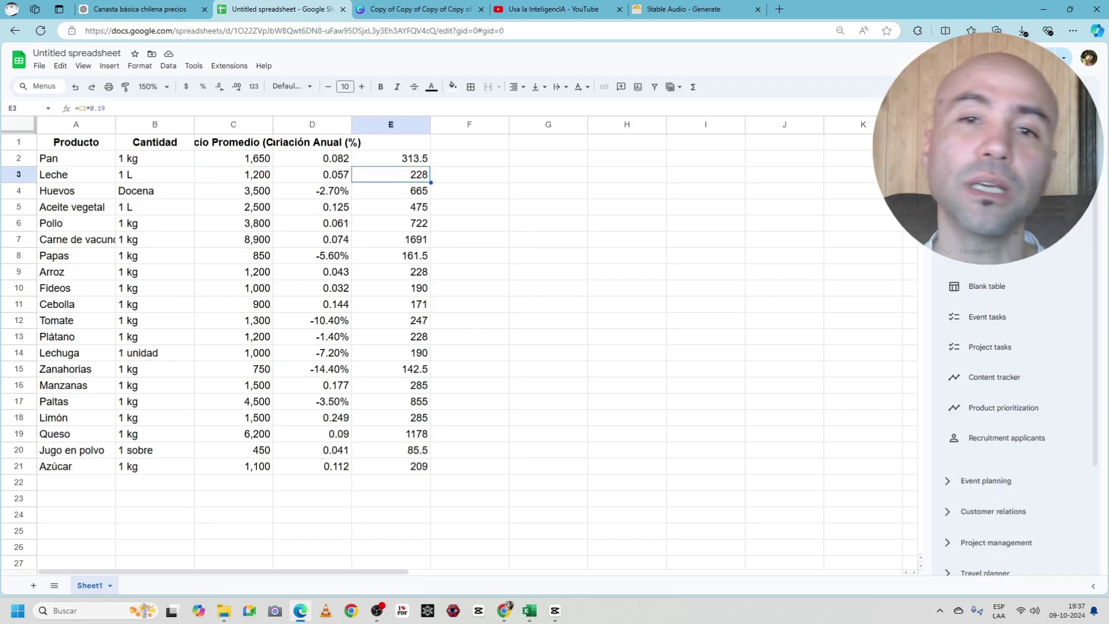
left_click(391, 190)
left_click(391, 207)
left_click(391, 222)
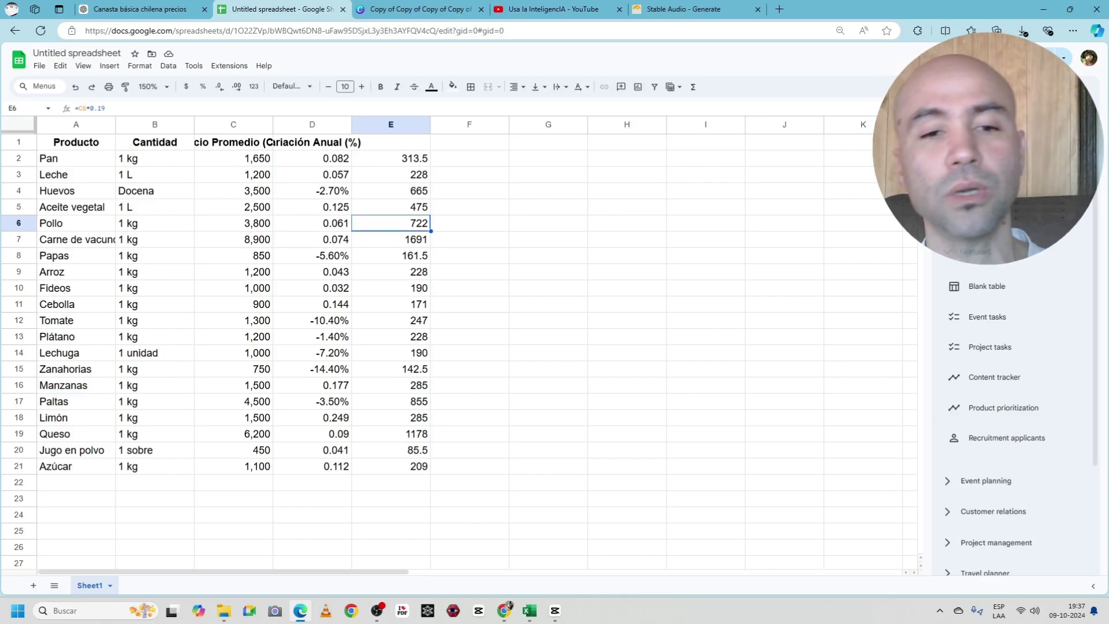
left_click(391, 239)
left_click(391, 255)
left_click(391, 271)
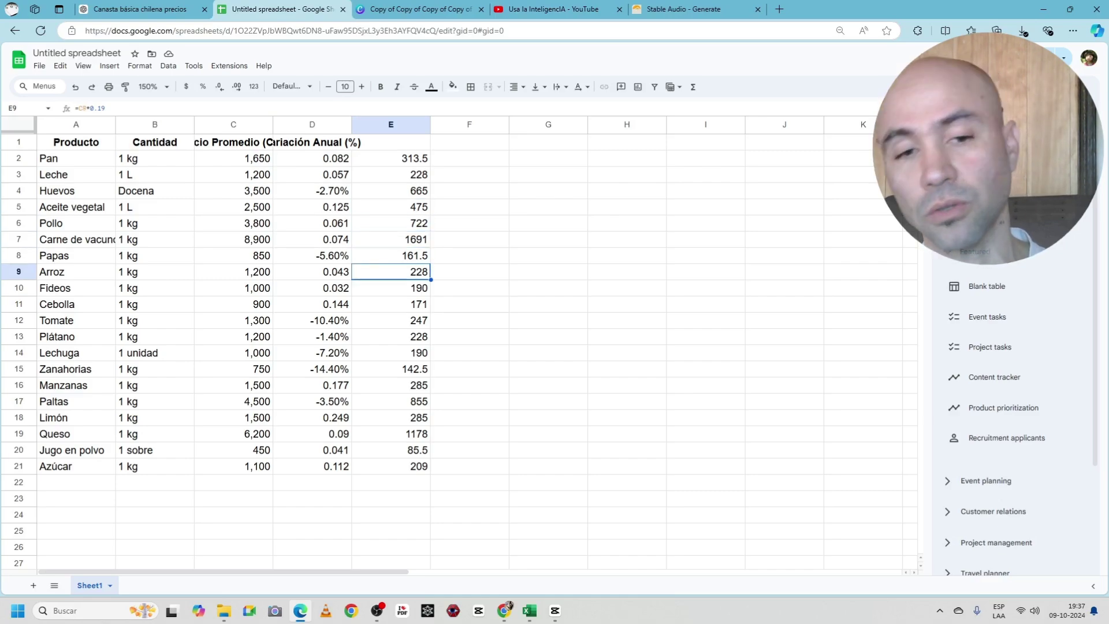
left_click(141, 10)
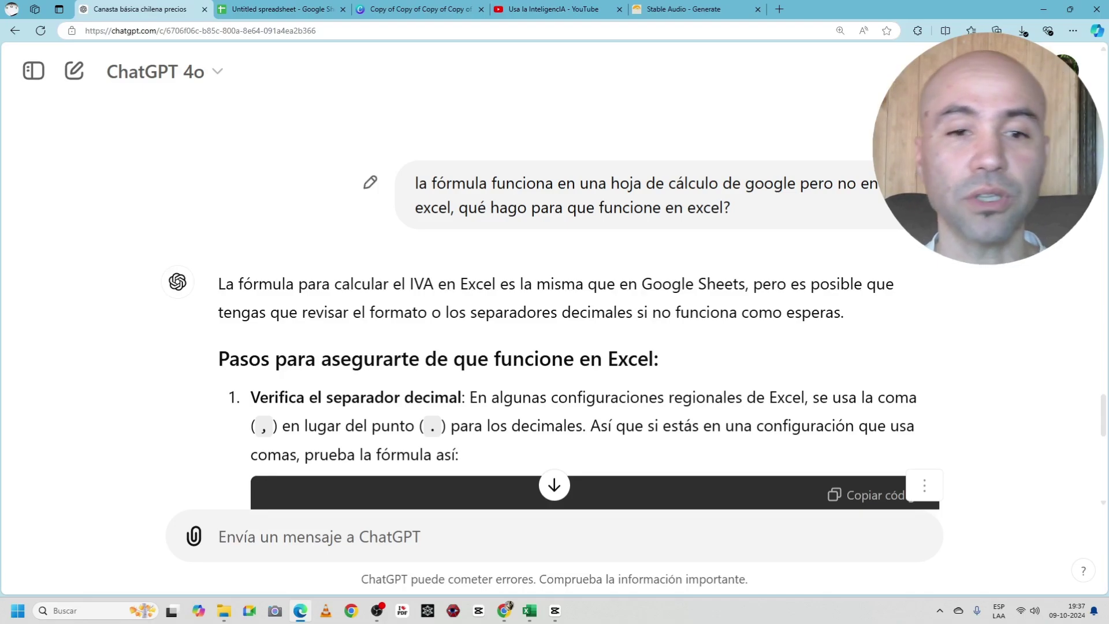
mouse_move(417, 183)
left_mouse_down()
mouse_move(774, 182)
mouse_move(729, 206)
left_mouse_up()
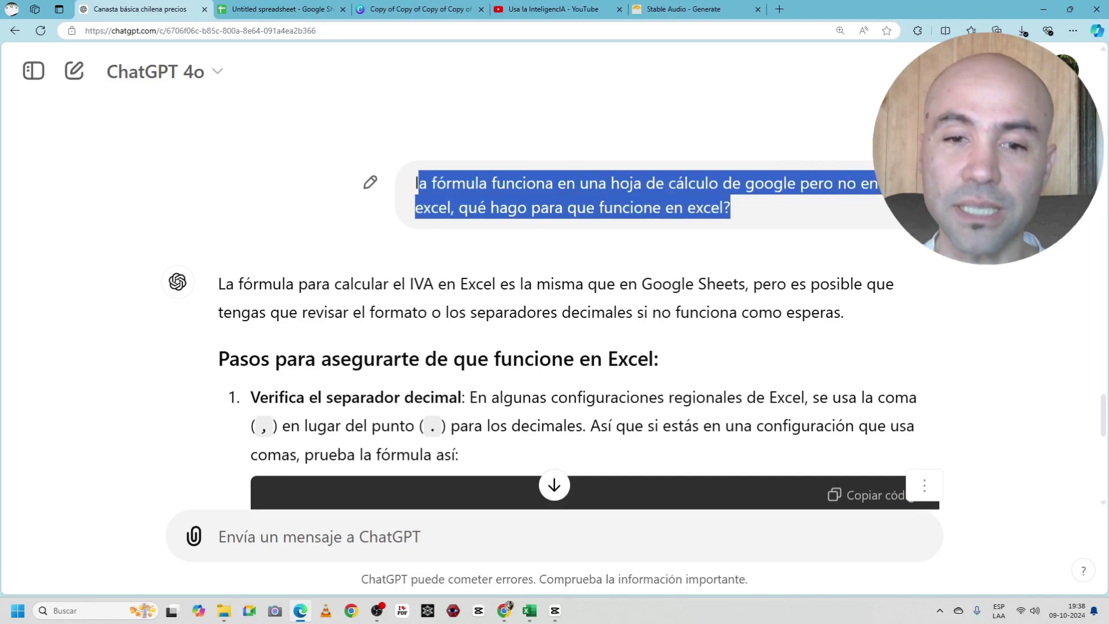
scroll(555, 288, "down", 3)
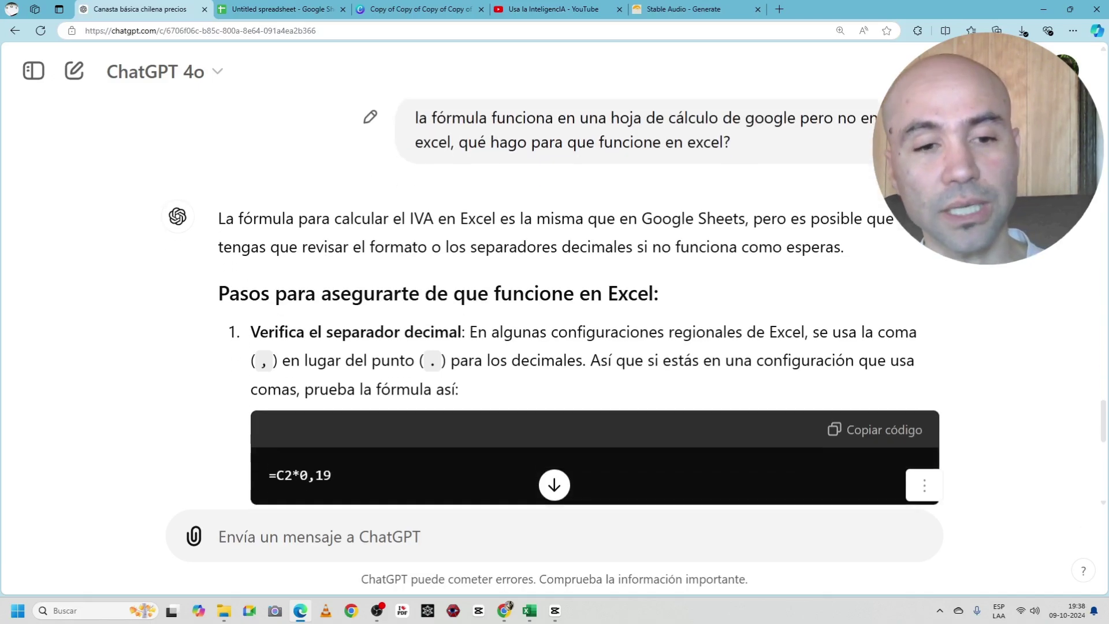
scroll(554, 288, "down", 1)
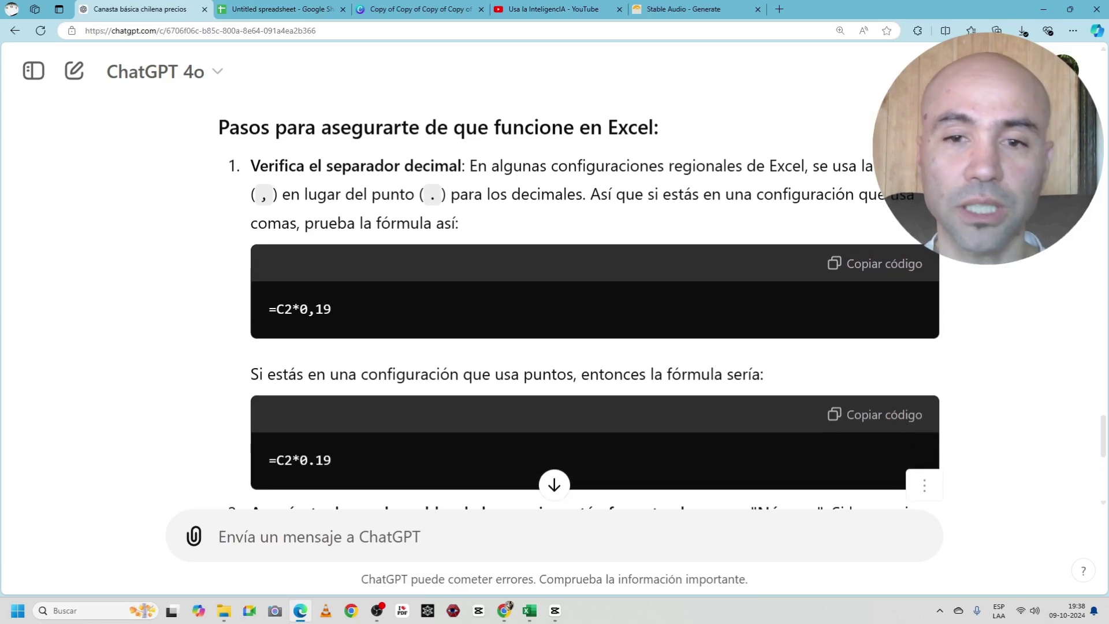
scroll(555, 289, "up", 2)
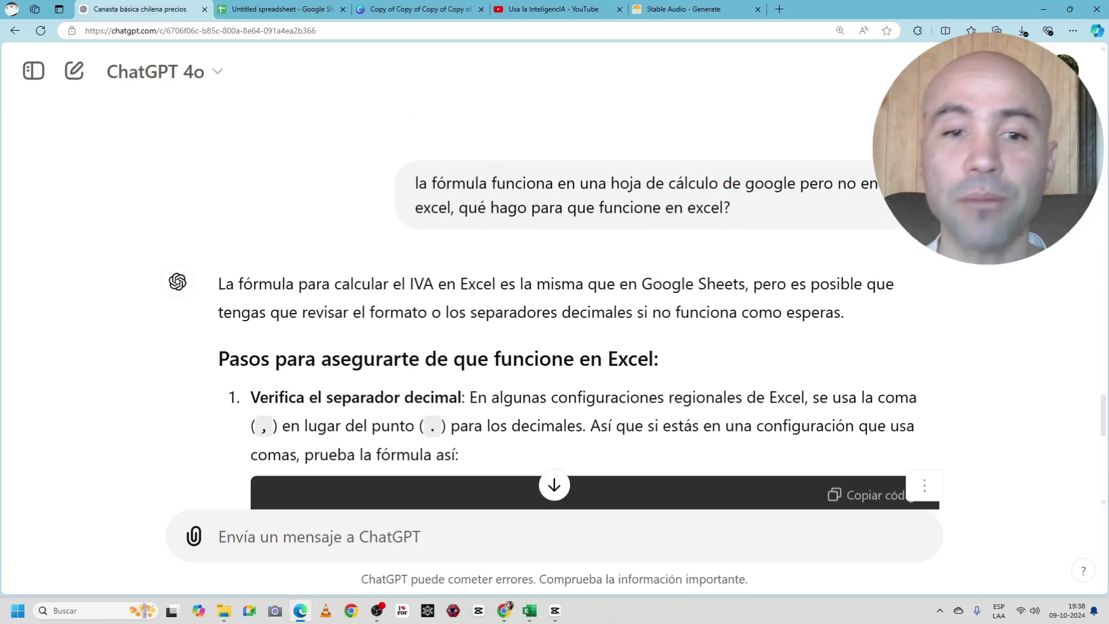
scroll(554, 289, "up", 2)
mouse_move(432, 182)
left_mouse_down()
mouse_move(751, 182)
mouse_move(731, 208)
left_mouse_up()
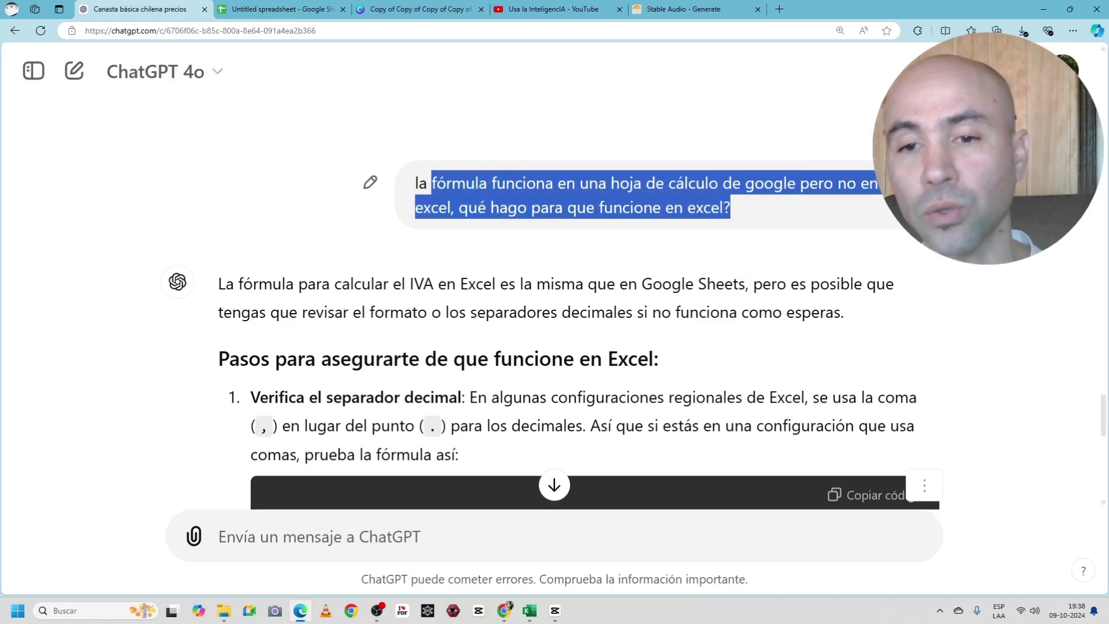
scroll(555, 288, "down", 2)
scroll(554, 288, "down", 1)
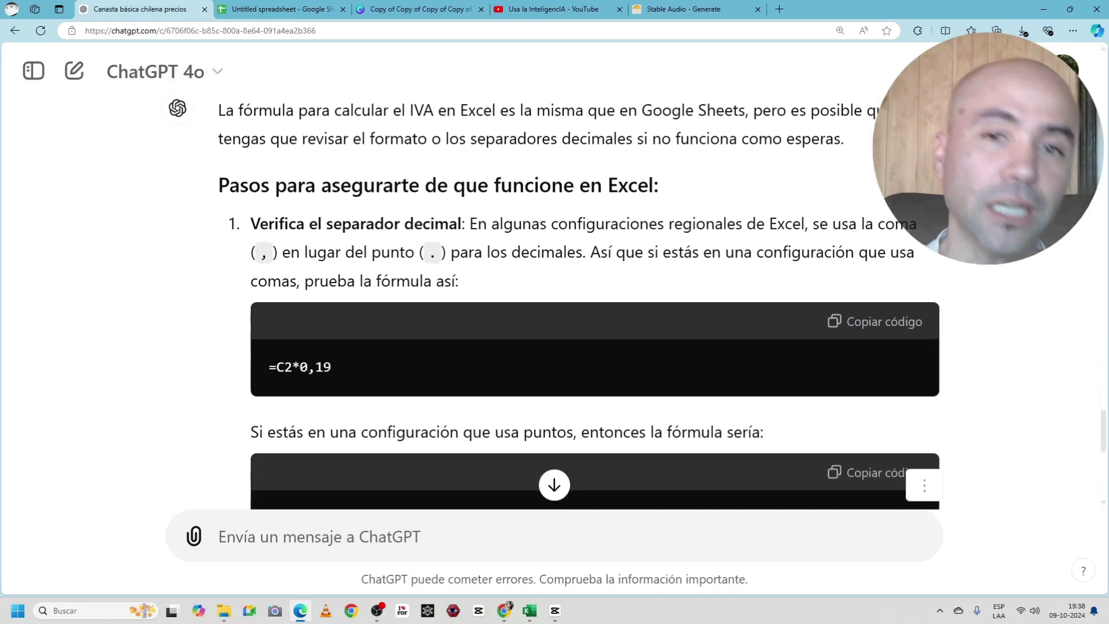
scroll(555, 288, "down", 1)
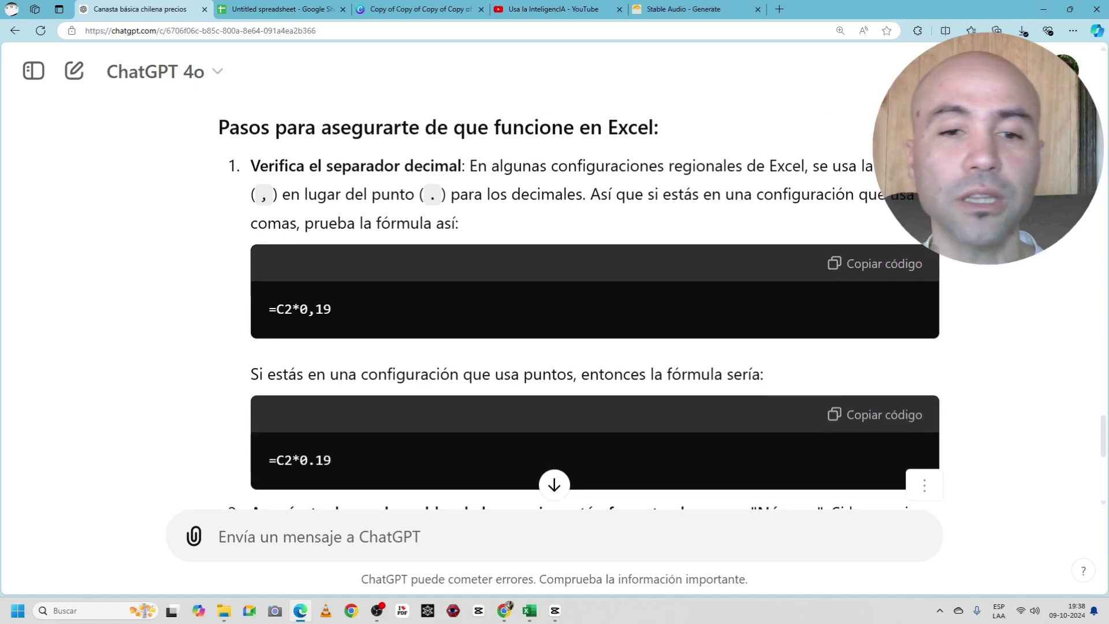
mouse_move(260, 166)
left_mouse_down()
mouse_move(786, 165)
mouse_move(791, 194)
left_mouse_up()
left_click(791, 194)
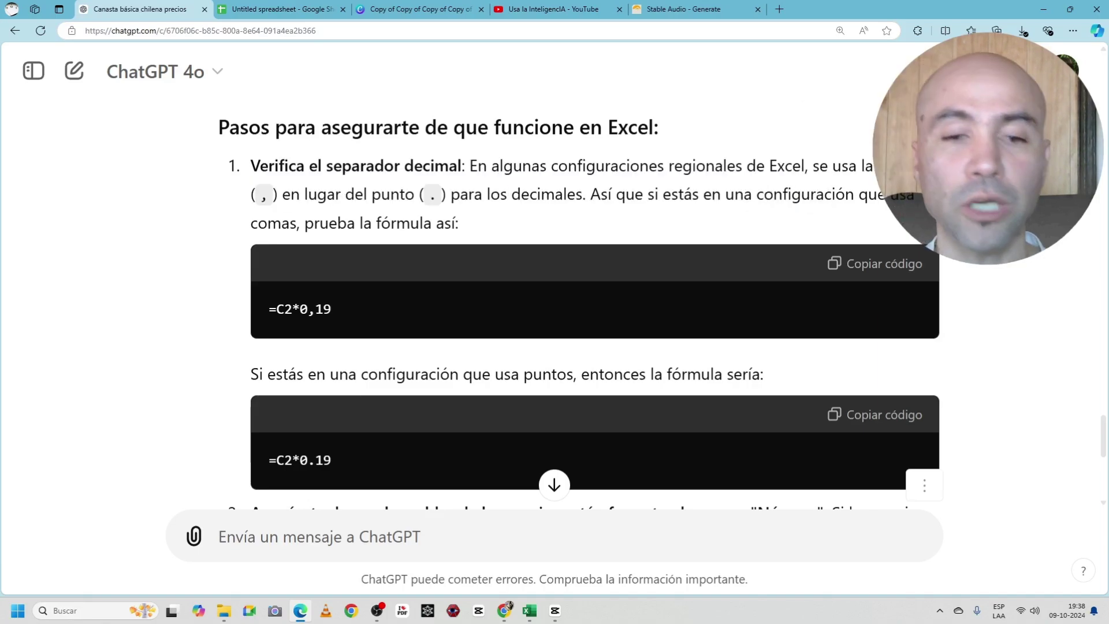
scroll(658, 311, "down", 1)
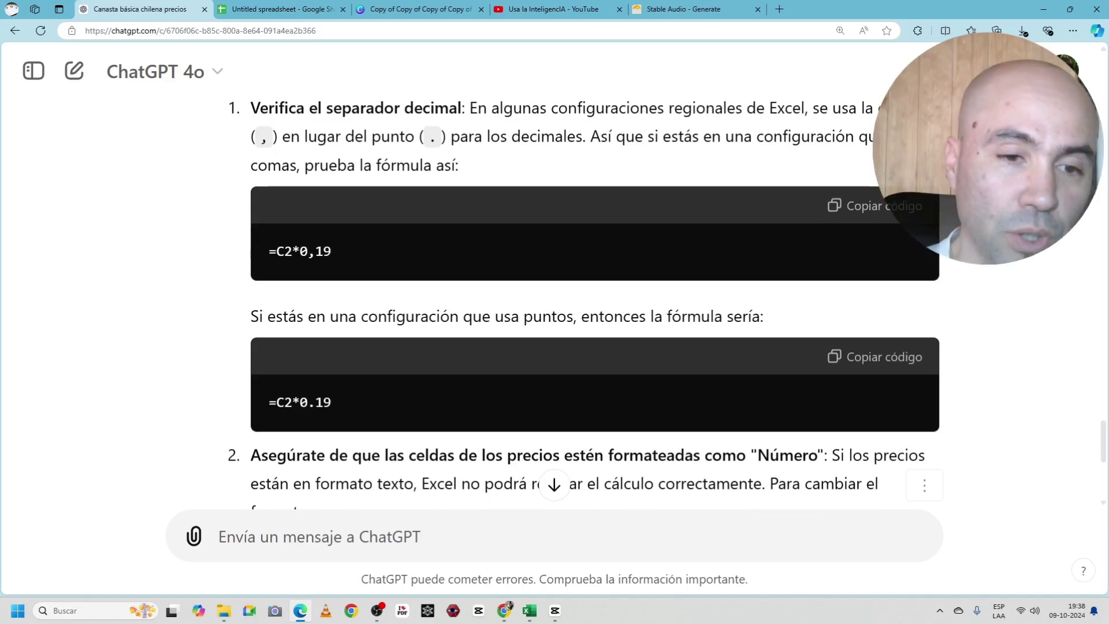
left_click_drag(269, 250, 332, 250)
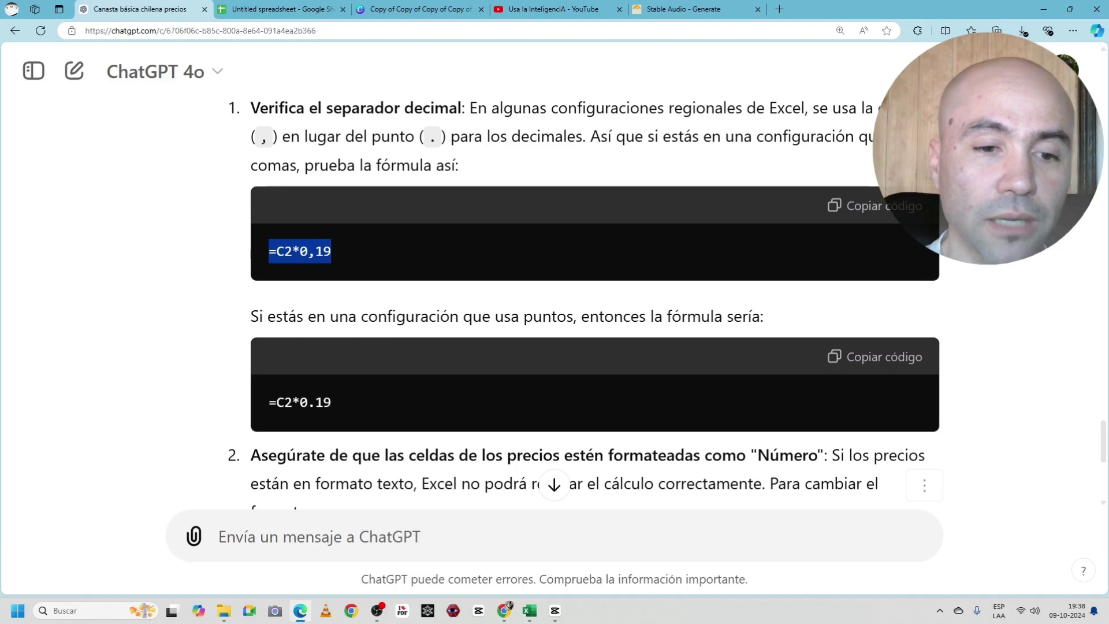
scroll(584, 297, "down", 3)
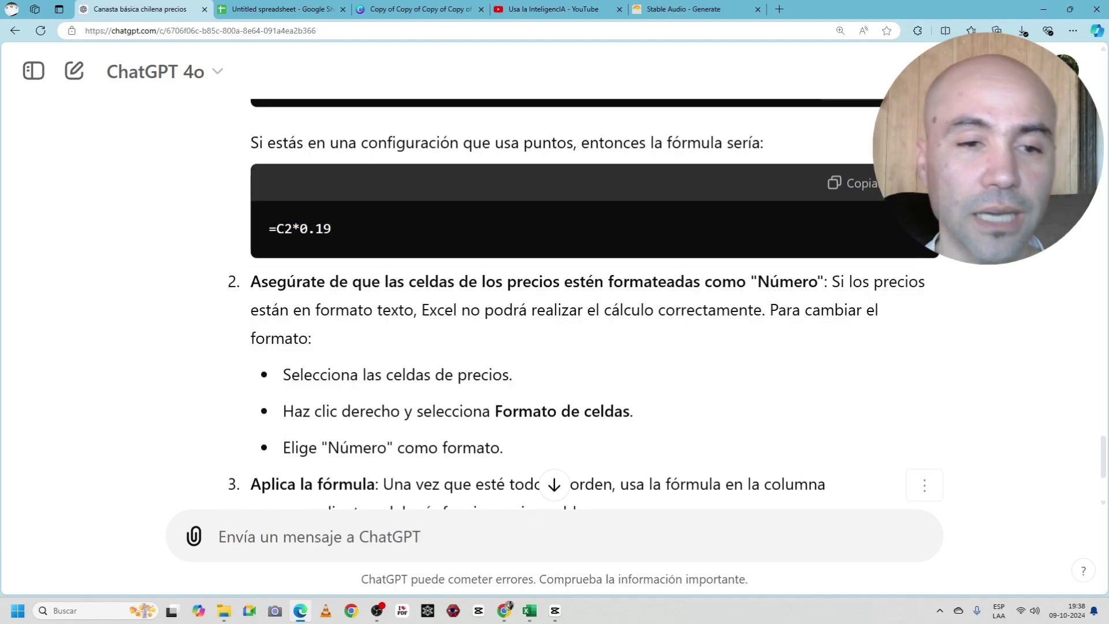
left_click_drag(270, 229, 331, 229)
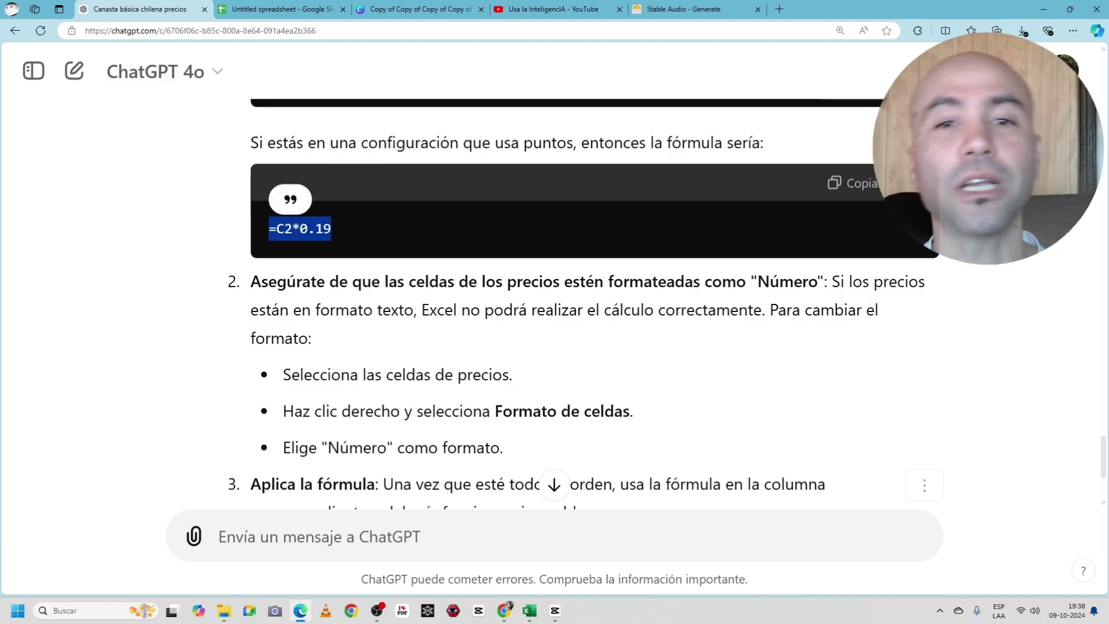
left_click(331, 228)
scroll(554, 288, "down", 2)
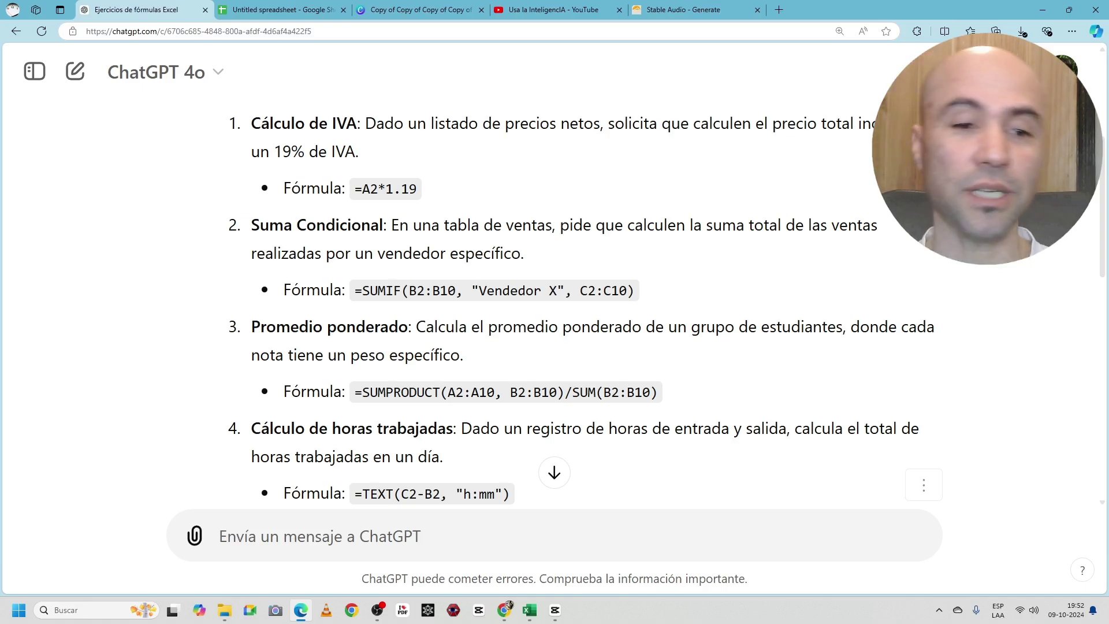
Step: Read through the exercise list, highlighting the conditional-sum and worked-hours exercise descriptions
mouse_move(392, 226)
left_mouse_down()
mouse_move(507, 226)
mouse_move(524, 254)
left_mouse_up()
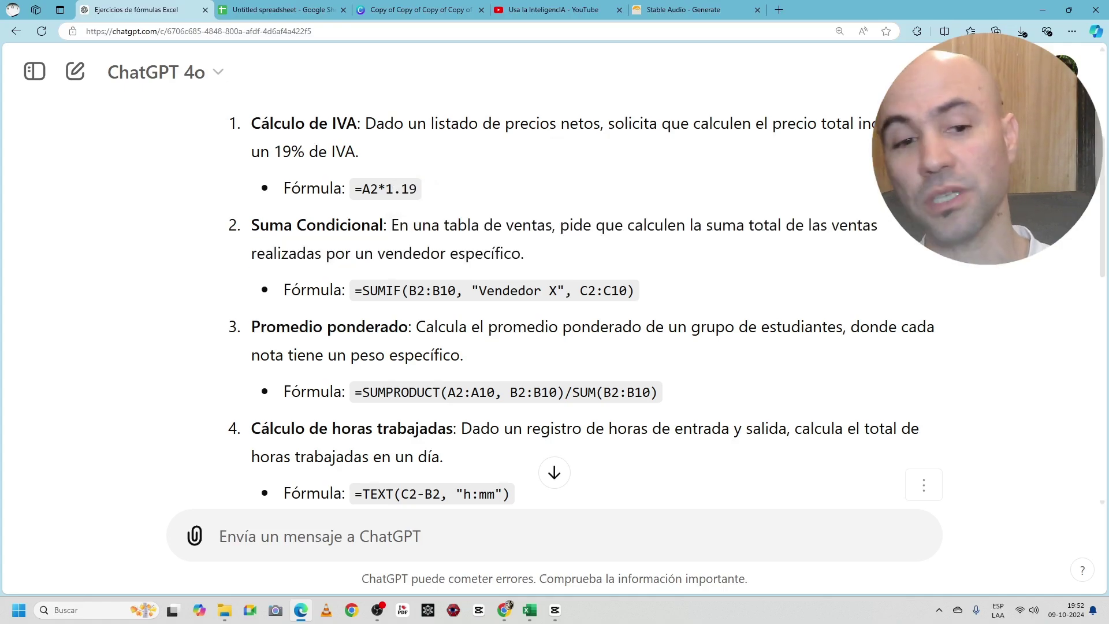
scroll(554, 289, "down", 2)
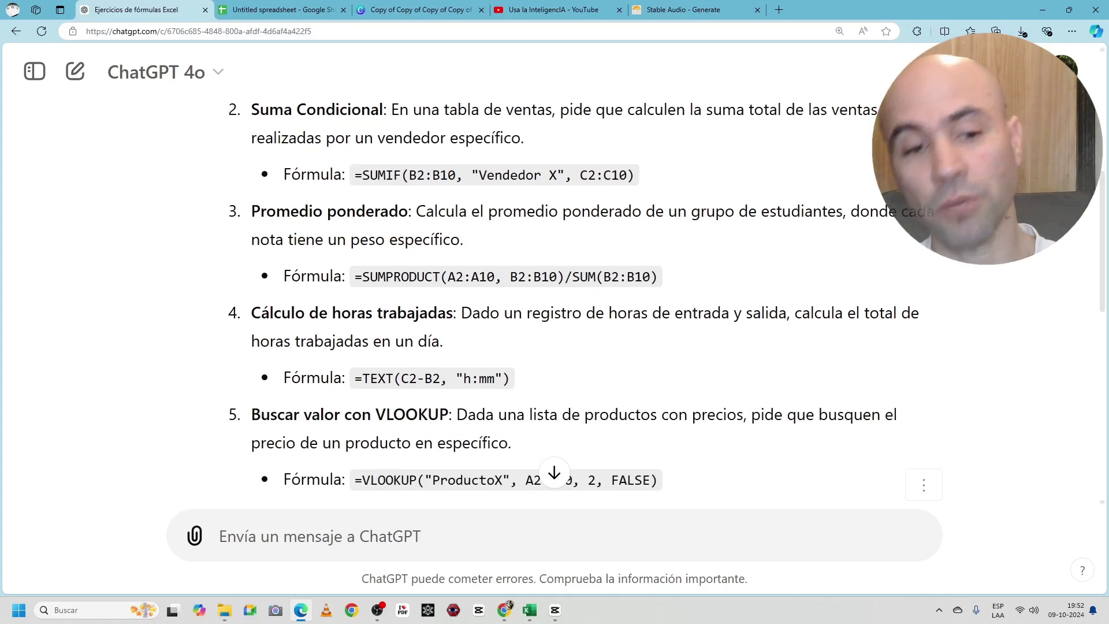
scroll(554, 288, "down", 1)
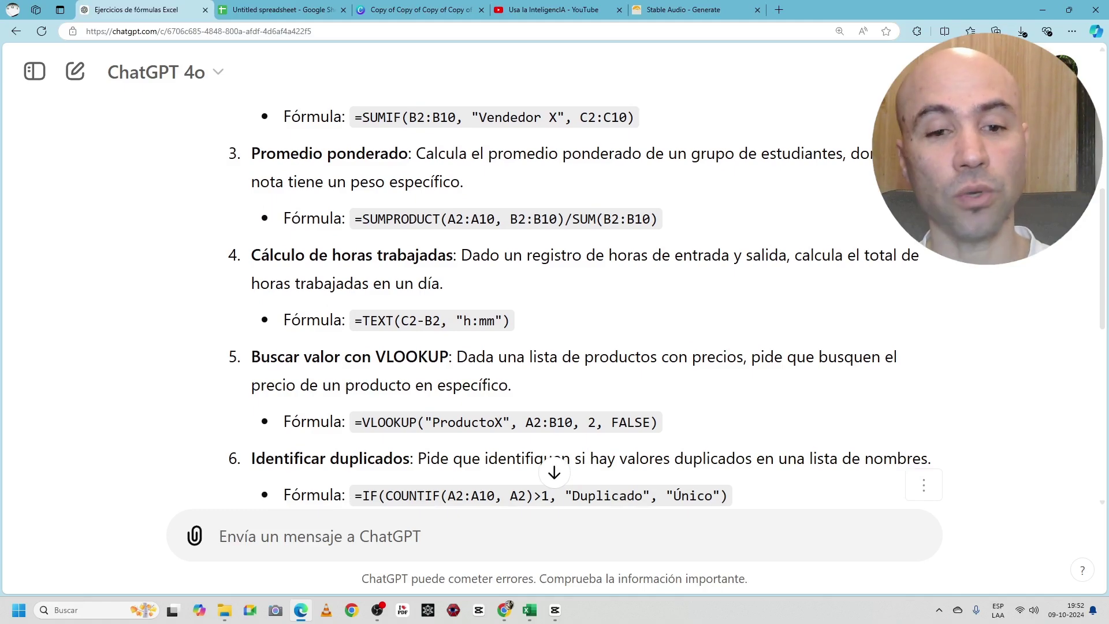
mouse_move(461, 254)
left_mouse_down()
mouse_move(571, 254)
mouse_move(442, 283)
left_mouse_up()
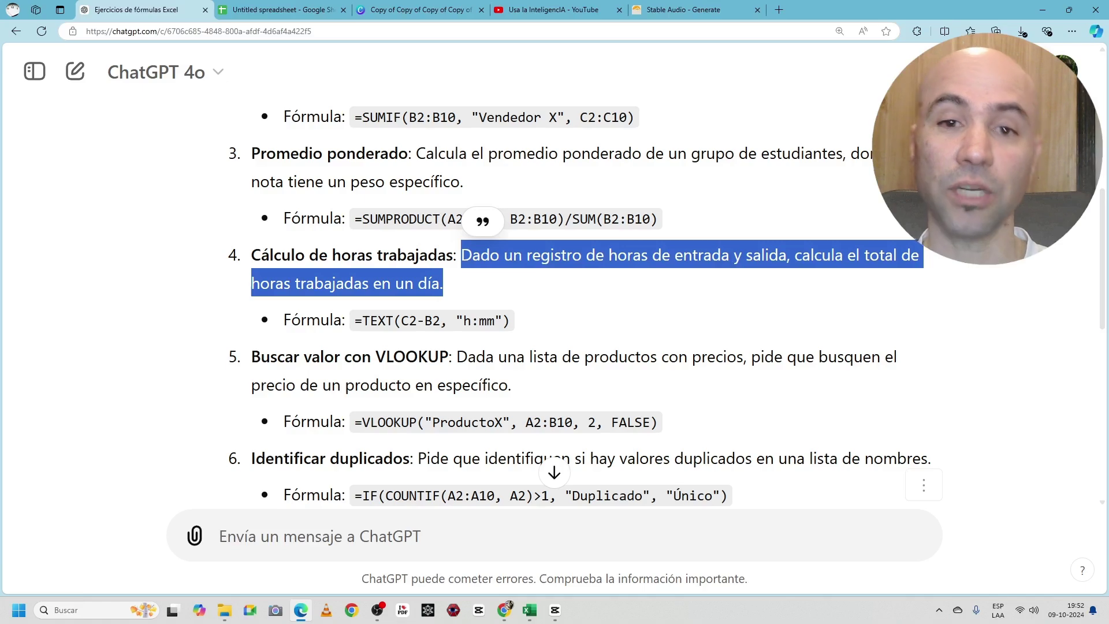
scroll(555, 289, "down", 1)
scroll(554, 289, "down", 1)
scroll(554, 289, "down", 2)
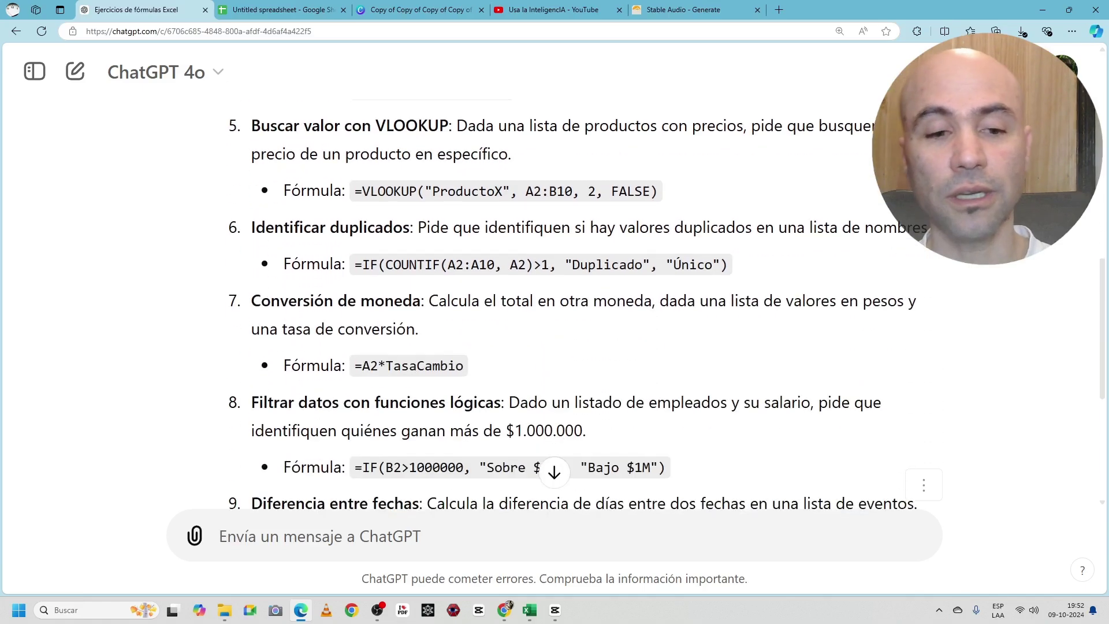
scroll(555, 289, "down", 1)
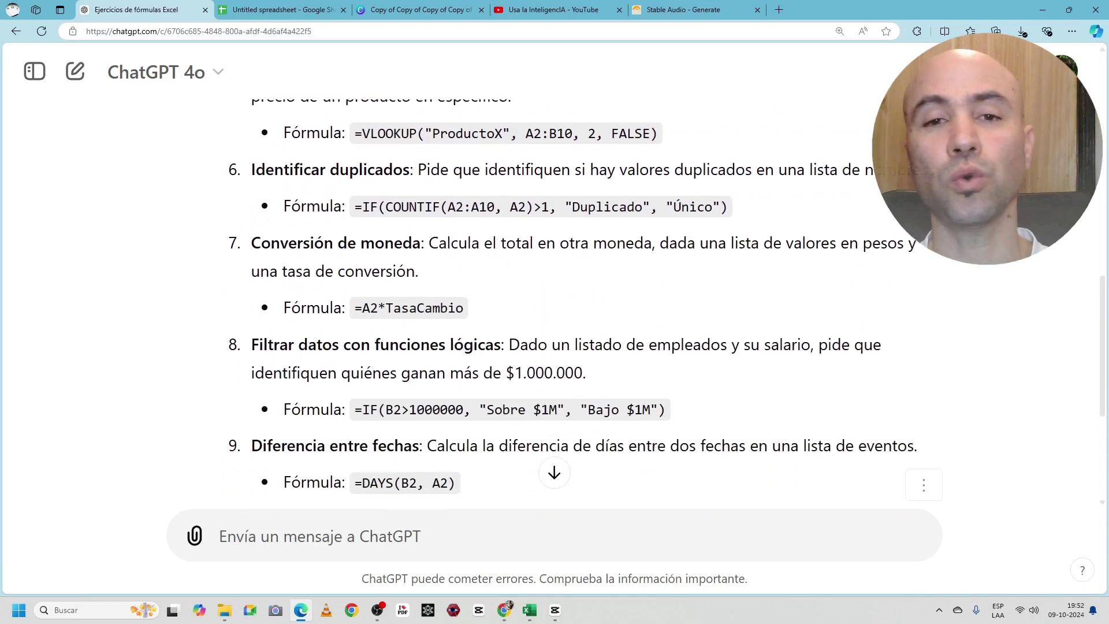